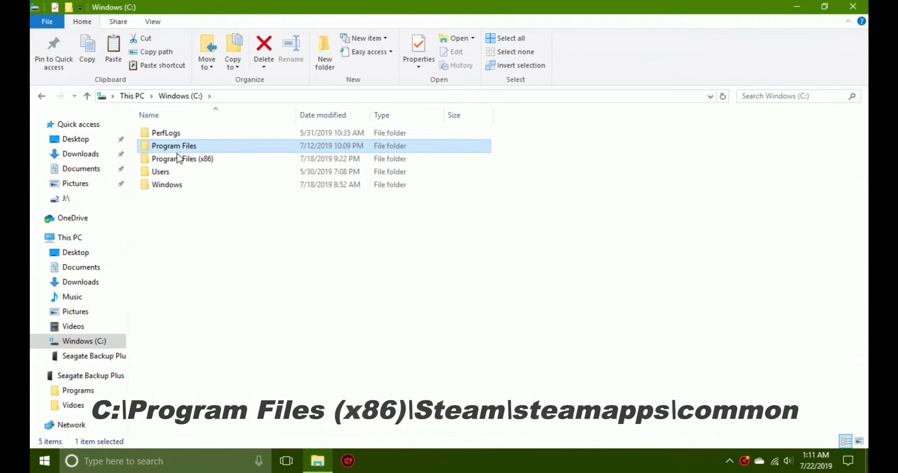
# Browse to C:\Program Files (x86)\Steam\steamapps\common and look through the installed game folders.
pyautogui.click(181, 161)
pyautogui.doubleClick(181, 160)
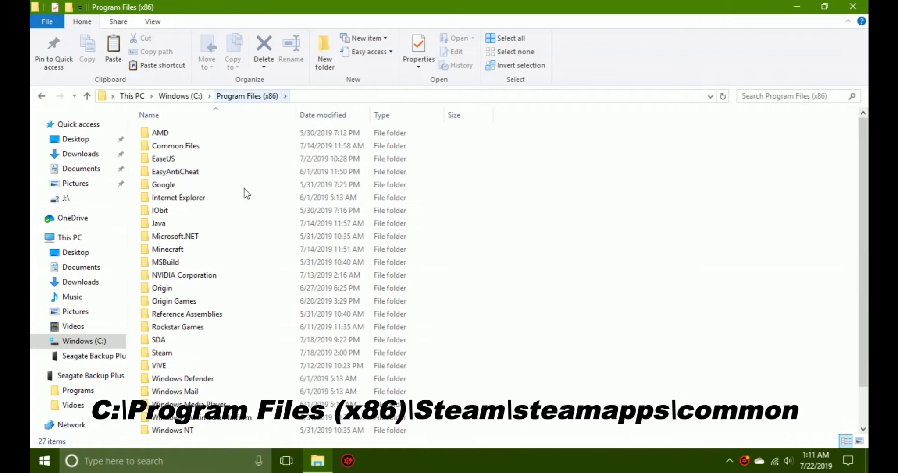
pyautogui.doubleClick(193, 353)
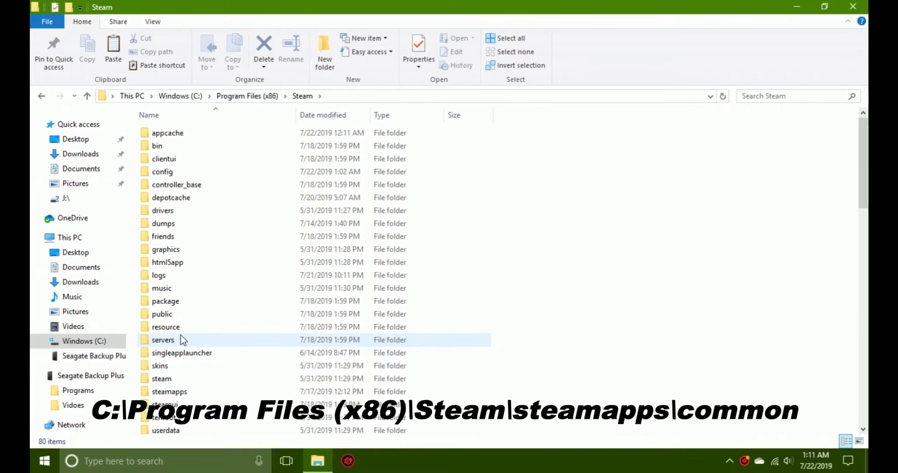
pyautogui.doubleClick(202, 393)
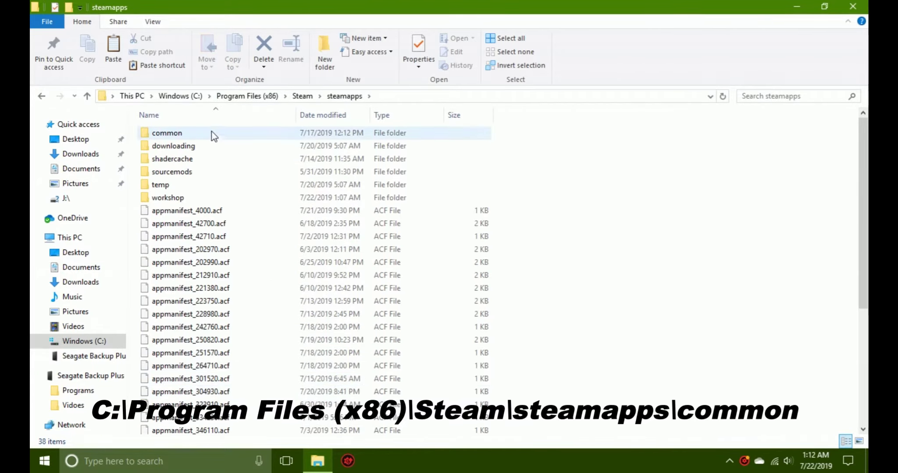
pyautogui.doubleClick(169, 134)
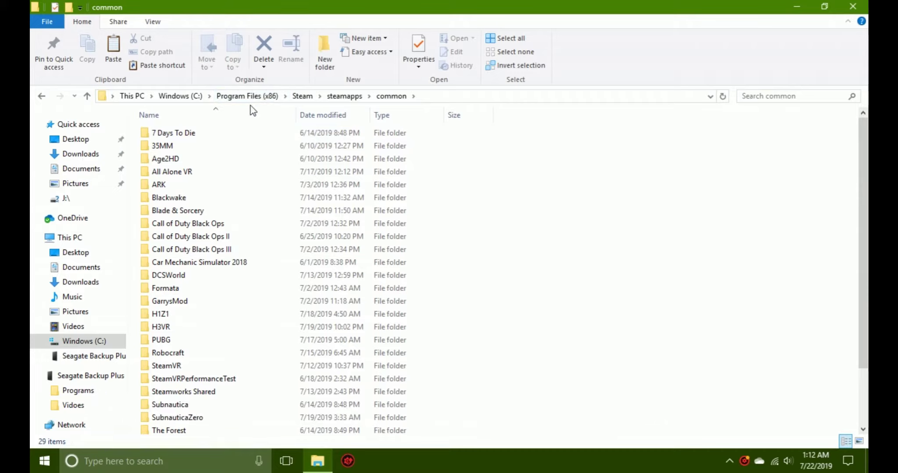
pyautogui.scroll(-2, 188, 250)
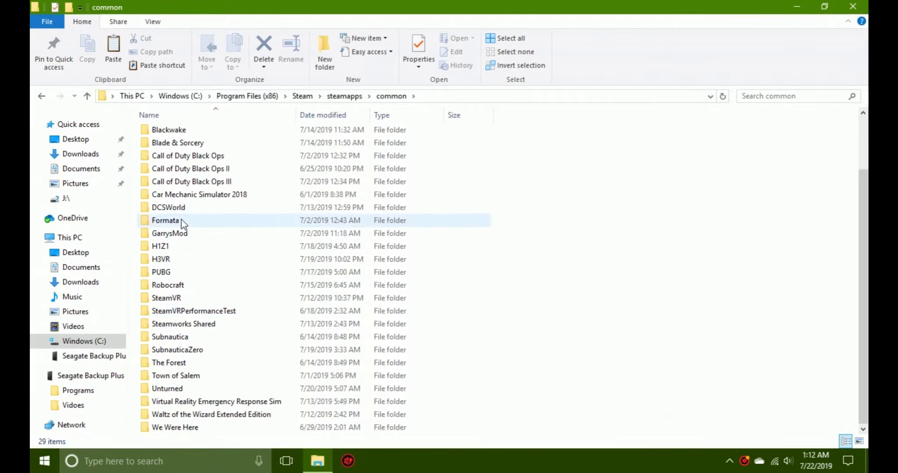
pyautogui.scroll(1, 178, 211)
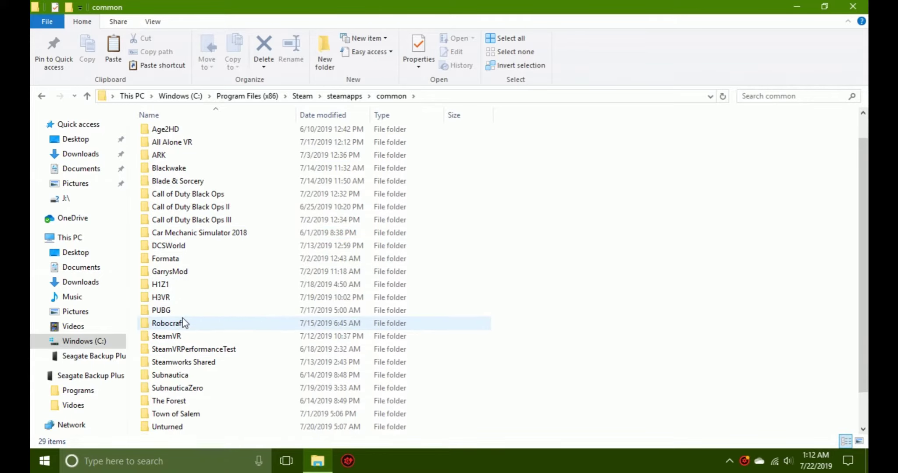
pyautogui.scroll(-1, 181, 314)
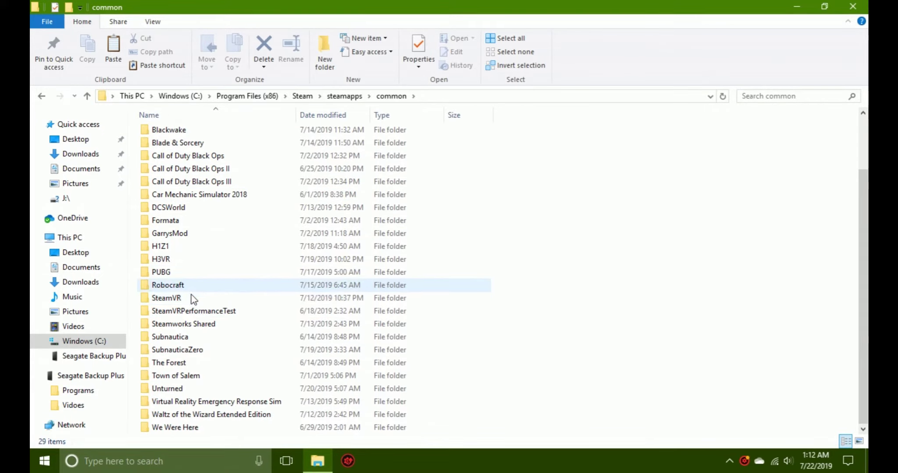
pyautogui.scroll(2, 193, 293)
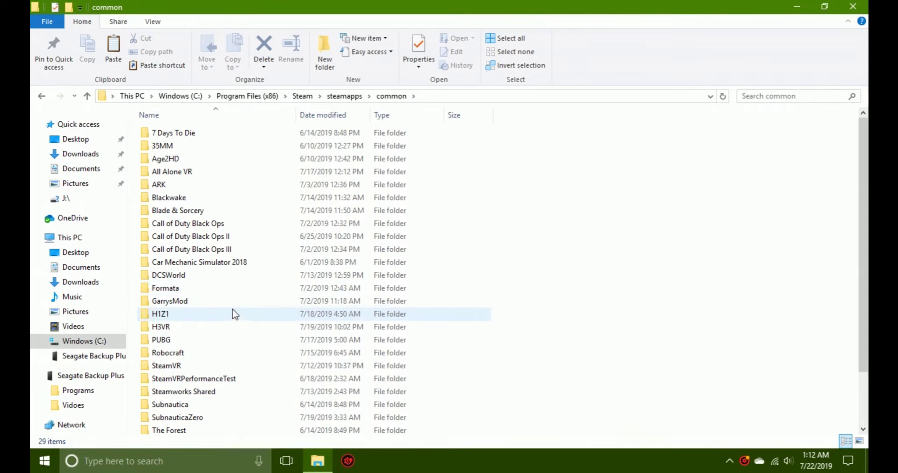
# Go to the Rockstar Games folder under C:\Program Files and select its Grand Theft Auto V folder.
pyautogui.click(305, 96)
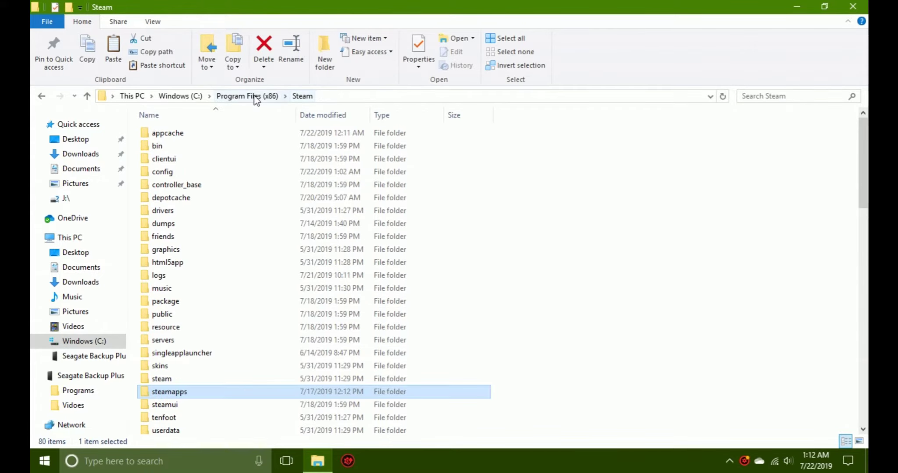
pyautogui.click(180, 96)
pyautogui.doubleClick(175, 145)
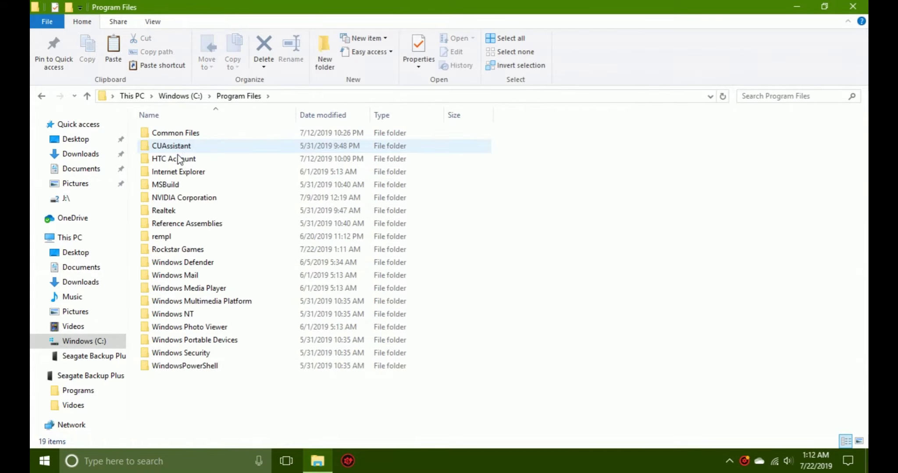
pyautogui.doubleClick(196, 251)
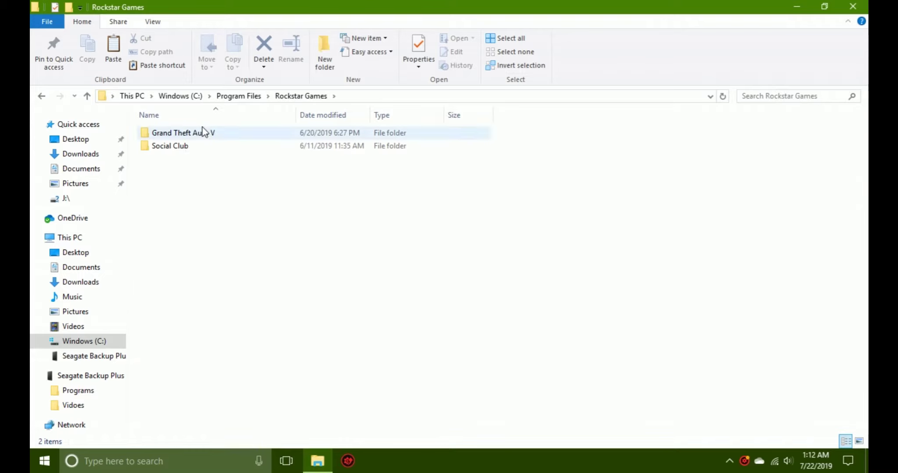
pyautogui.doubleClick(203, 131)
pyautogui.click(291, 96)
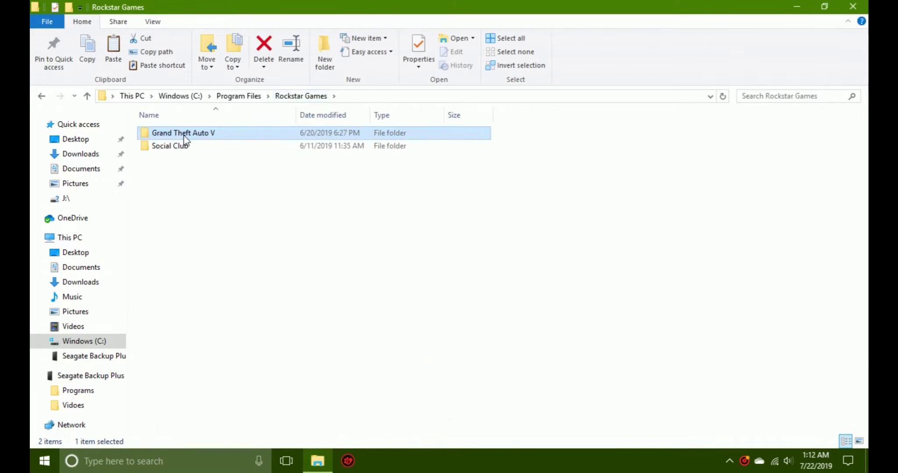
# Create a desktop shortcut to the Grand Theft Auto V folder and move it to an empty area of the desktop.
pyautogui.rightClick(184, 139)
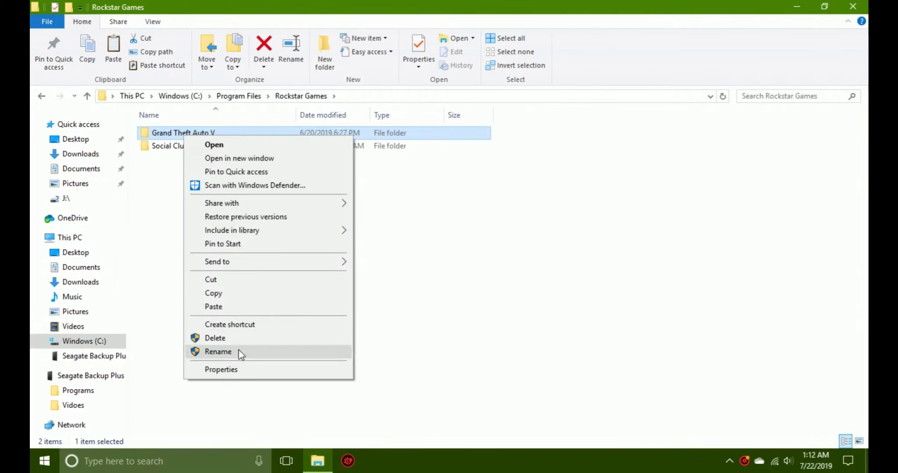
pyautogui.click(228, 325)
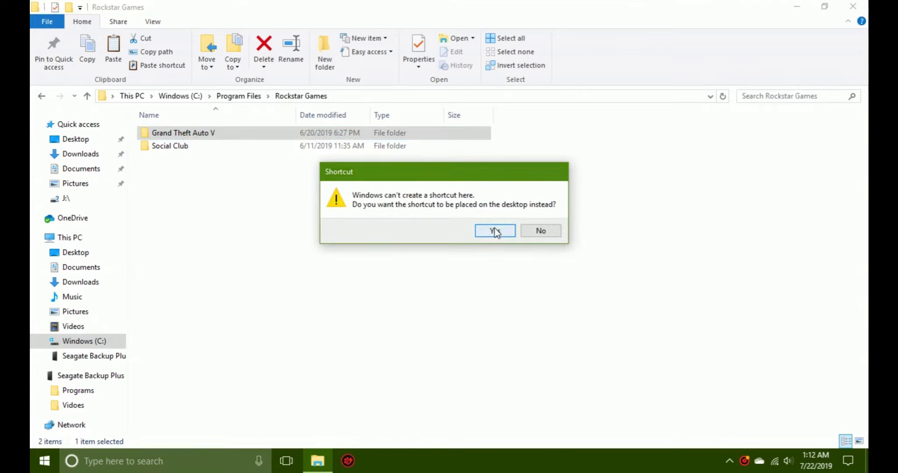
pyautogui.click(495, 231)
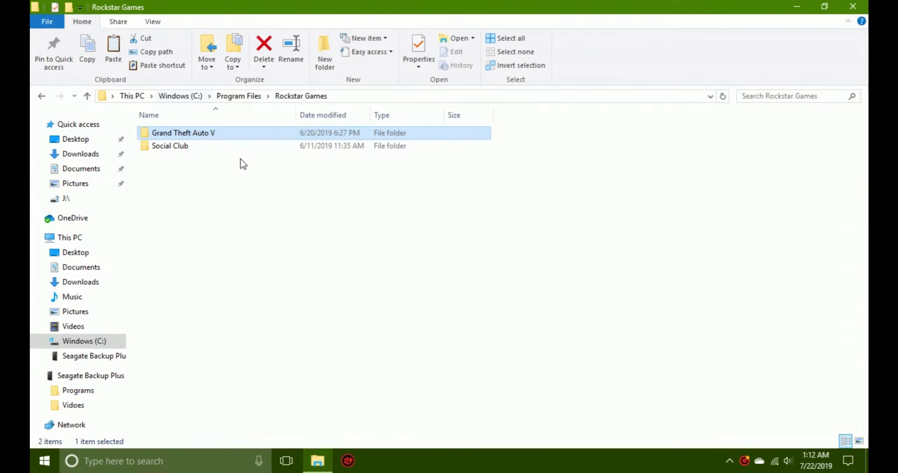
pyautogui.click(797, 6)
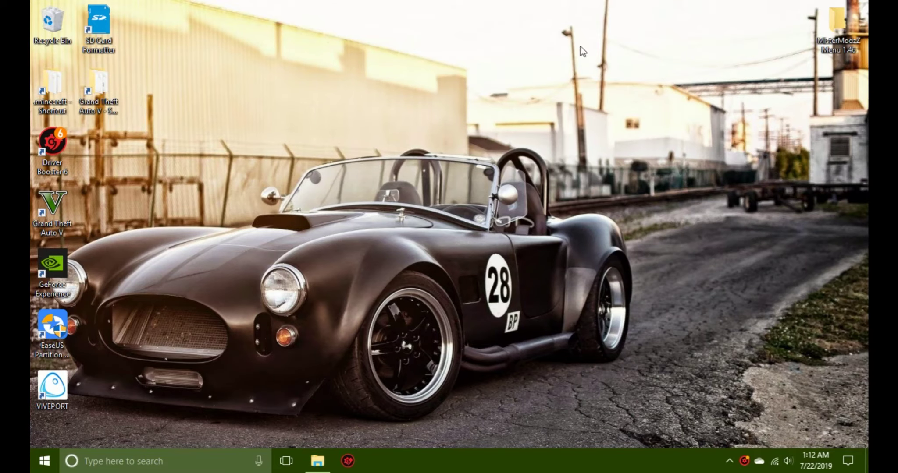
pyautogui.moveTo(98, 84); pyautogui.dragTo(268, 78)
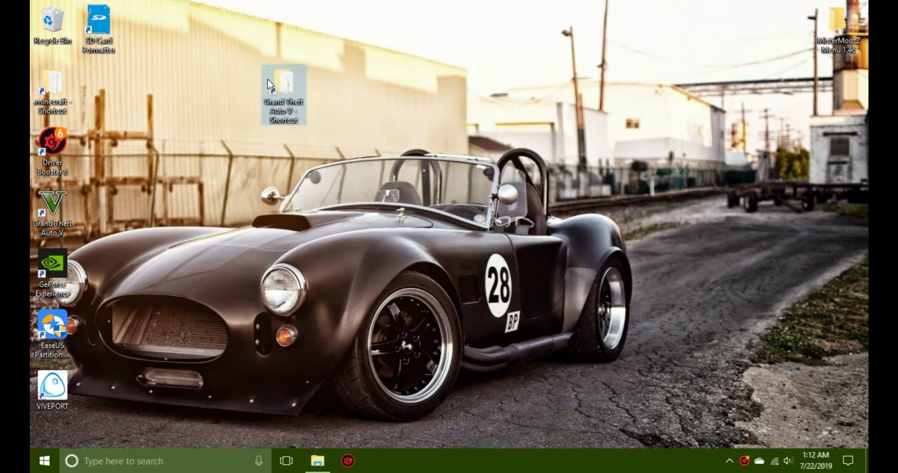
# View the Downloads folder in File Explorer and minimize the window.
pyautogui.click(321, 457)
pyautogui.click(112, 285)
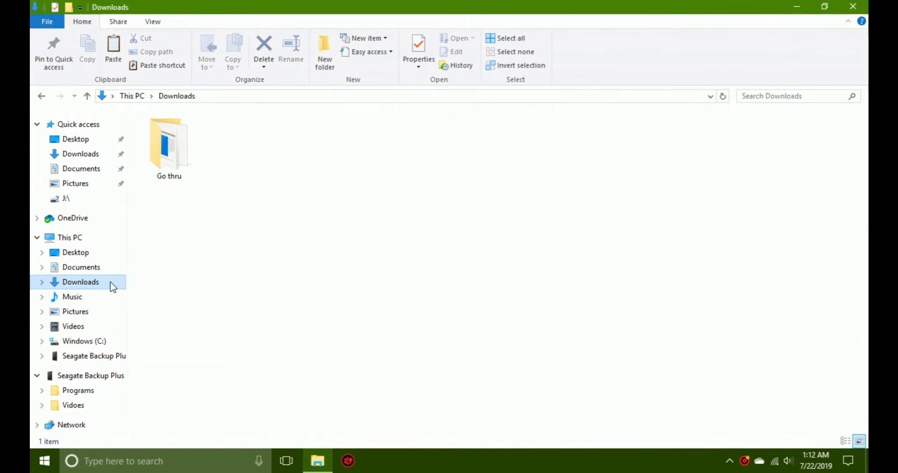
pyautogui.click(796, 7)
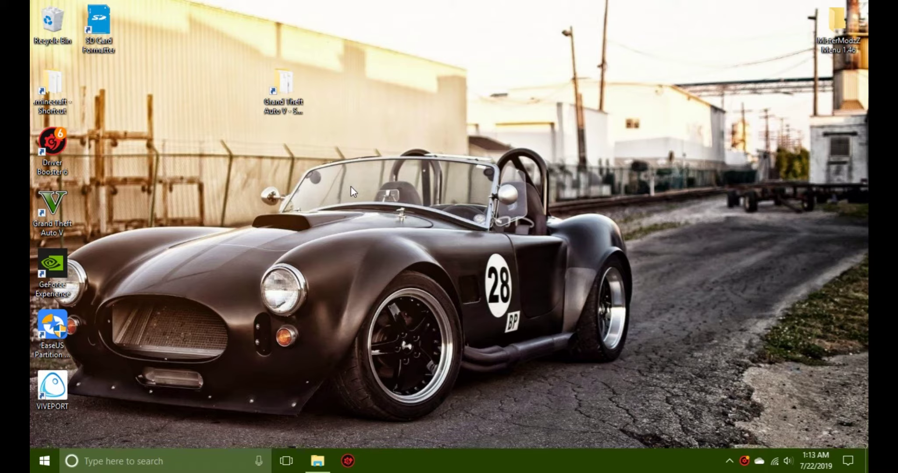
# Check the Grand Theft Auto V folder's contents through its new desktop shortcut and minimize the window.
pyautogui.moveTo(219, 32); pyautogui.dragTo(258, 66)
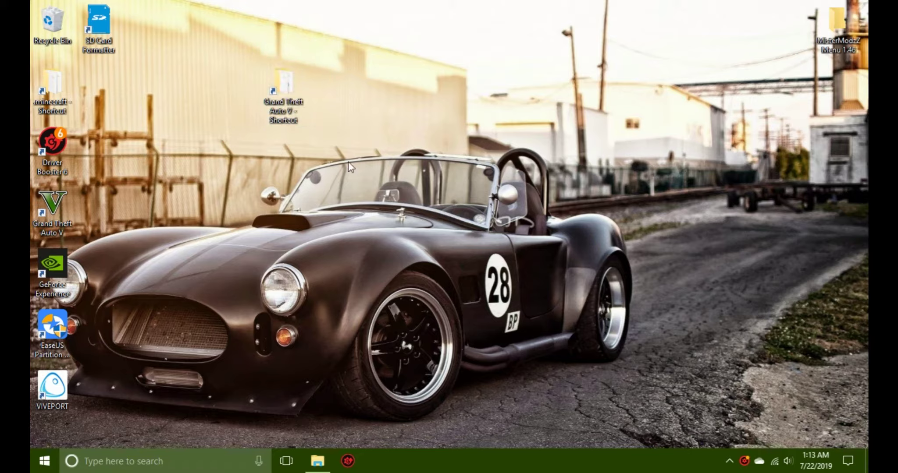
pyautogui.doubleClick(285, 100)
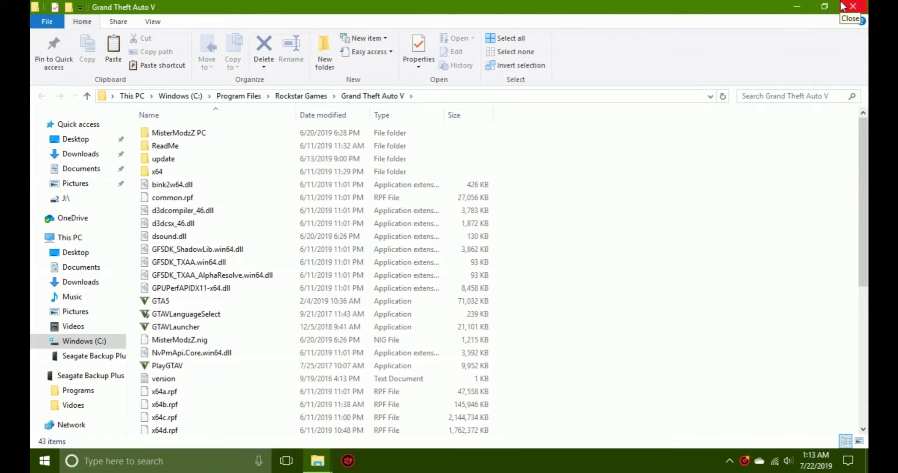
pyautogui.click(795, 5)
# Launch Google Chrome and search the web for "ragehook gta5".
pyautogui.click(44, 461)
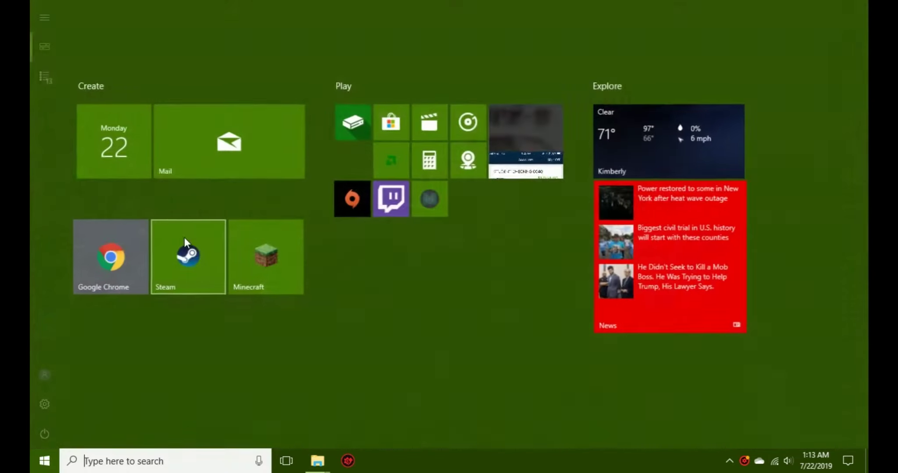
pyautogui.click(107, 259)
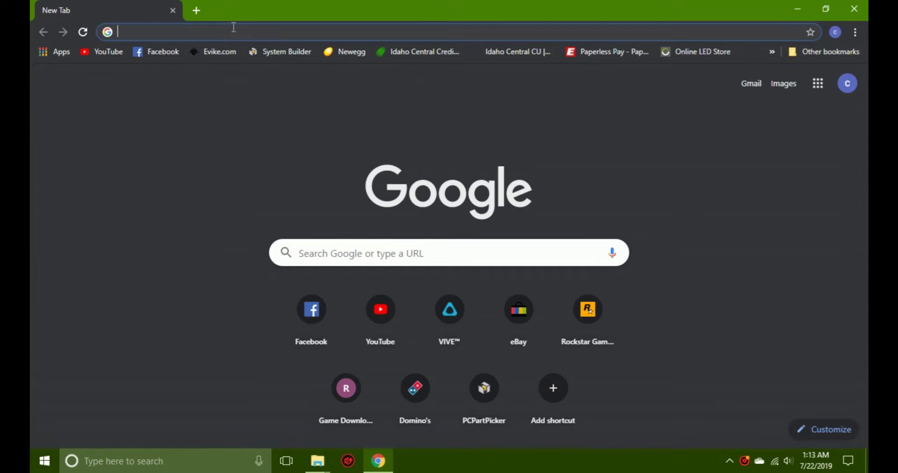
pyautogui.write('ro')
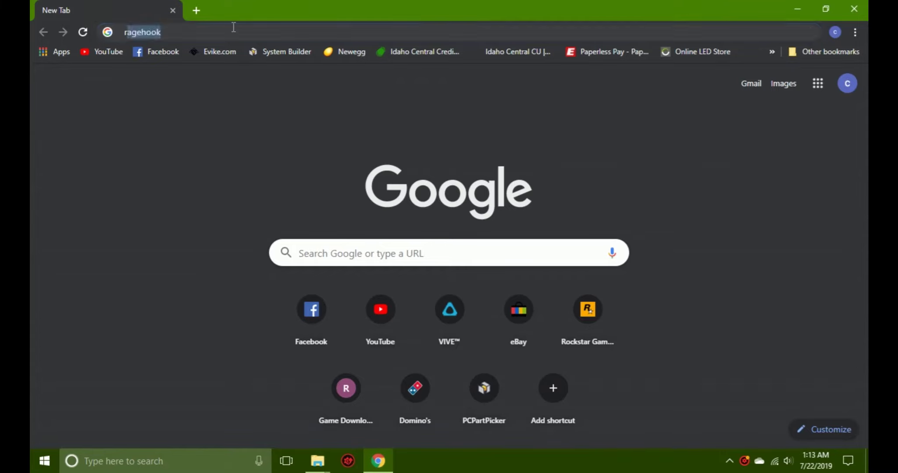
pyautogui.press('BackSpace')
pyautogui.write('agehook ')
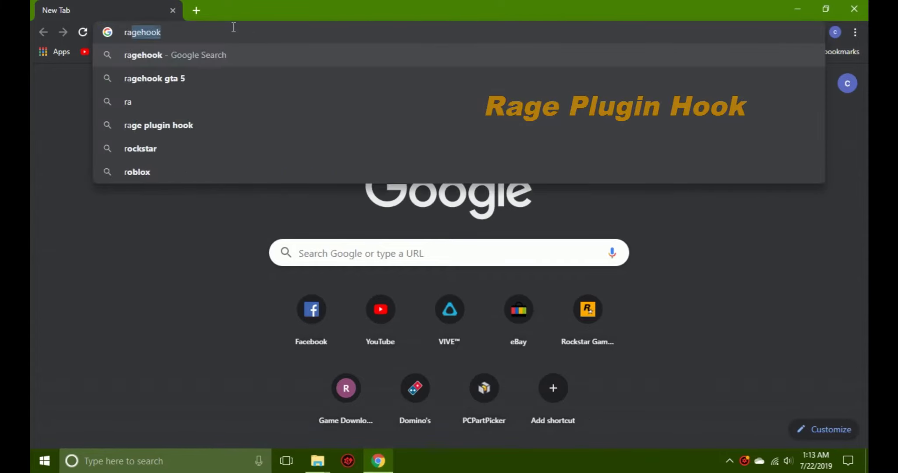
pyautogui.write('gta5')
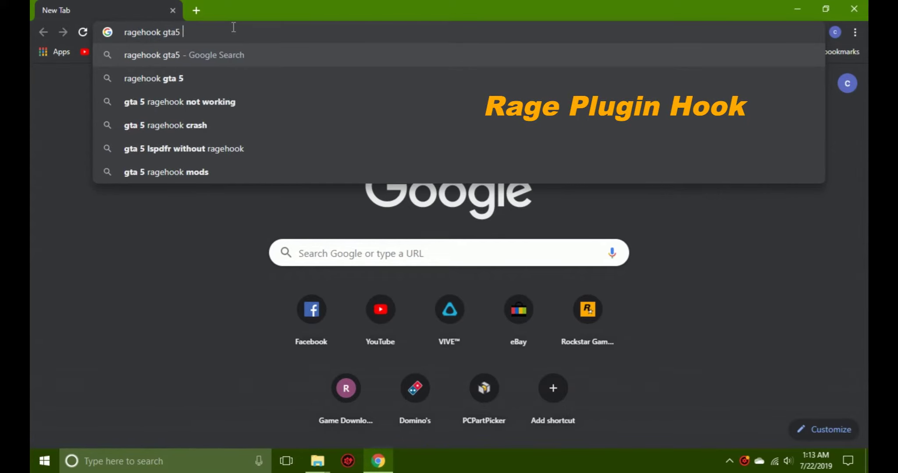
pyautogui.press('Return')
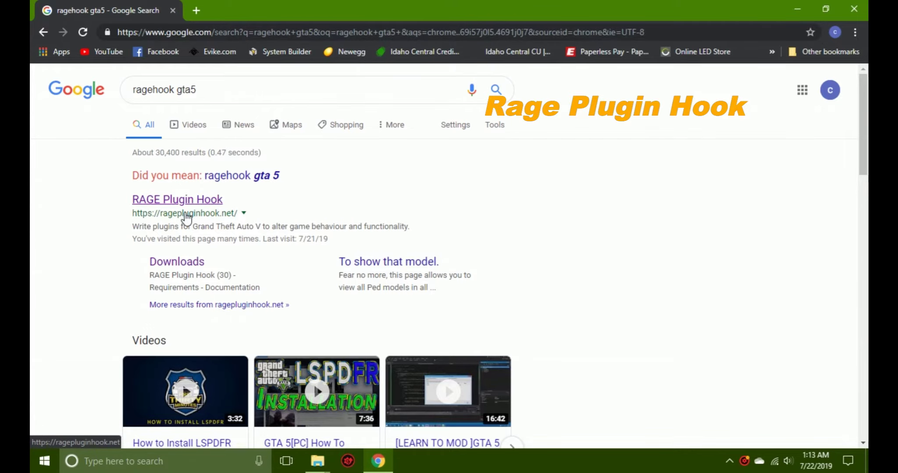
# Go to the RAGE Plugin Hook website from the search results and open its Downloads page.
pyautogui.click(195, 208)
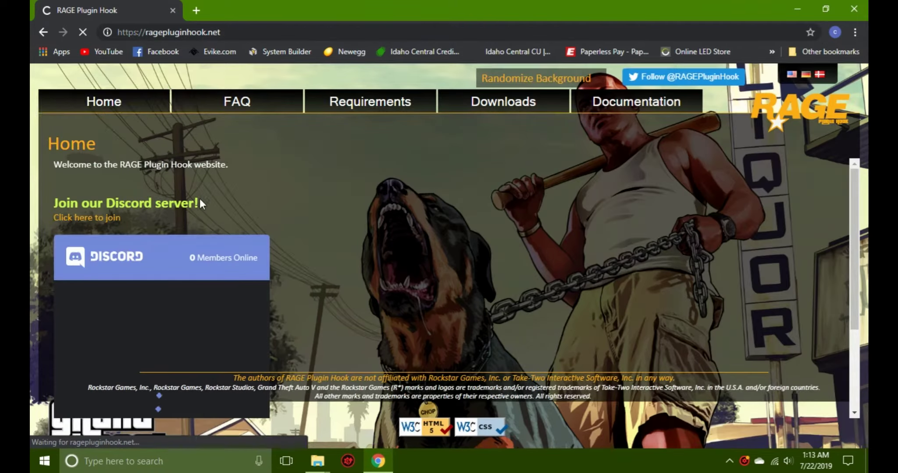
pyautogui.click(473, 108)
pyautogui.scroll(-1, 222, 198)
pyautogui.scroll(1, 222, 198)
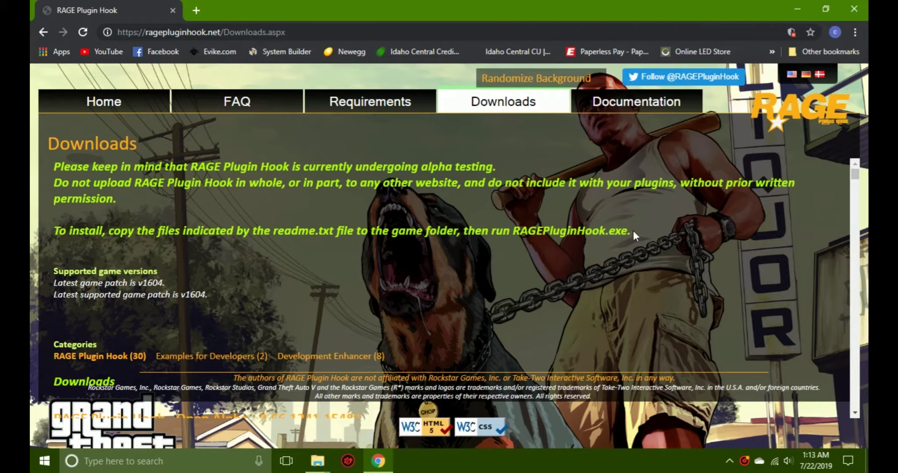
# Review the installation notes and download RAGE Plugin Hook - Open Alpha - 0.66.1241.15481.
pyautogui.moveTo(606, 237); pyautogui.dragTo(573, 259)
pyautogui.click(573, 260)
pyautogui.scroll(-3, 228, 244)
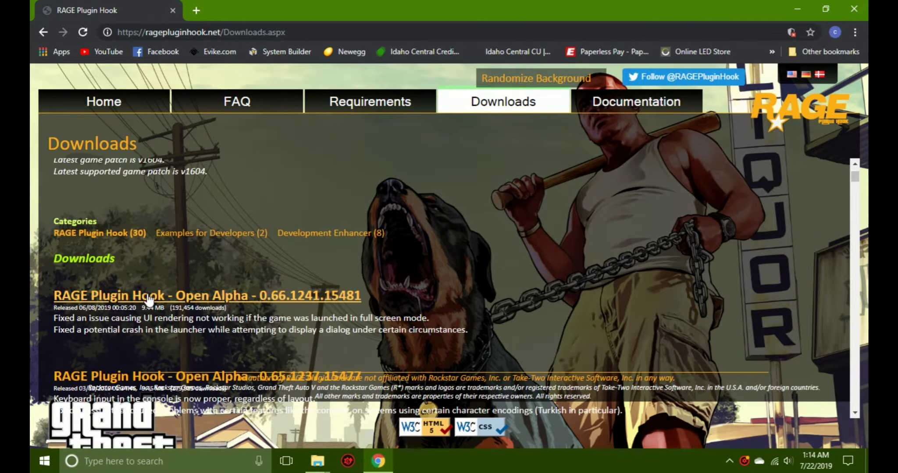
pyautogui.scroll(3, 242, 278)
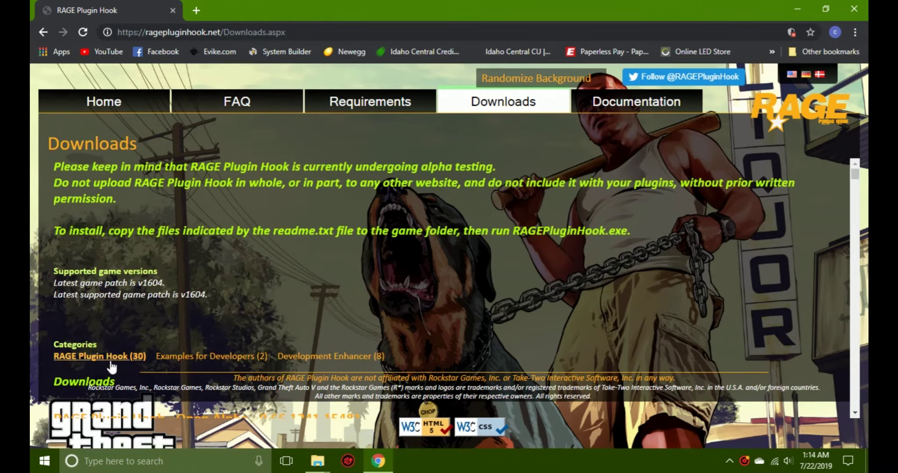
pyautogui.scroll(-3, 111, 337)
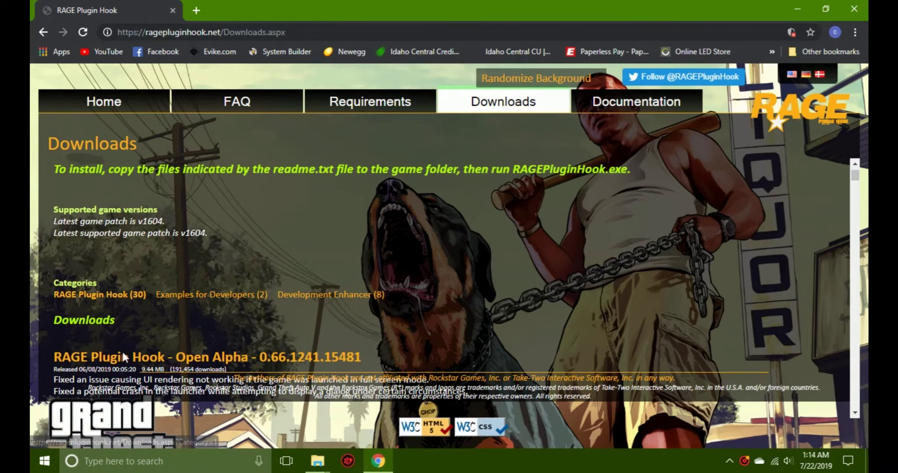
pyautogui.scroll(3, 104, 247)
pyautogui.scroll(-1, 282, 293)
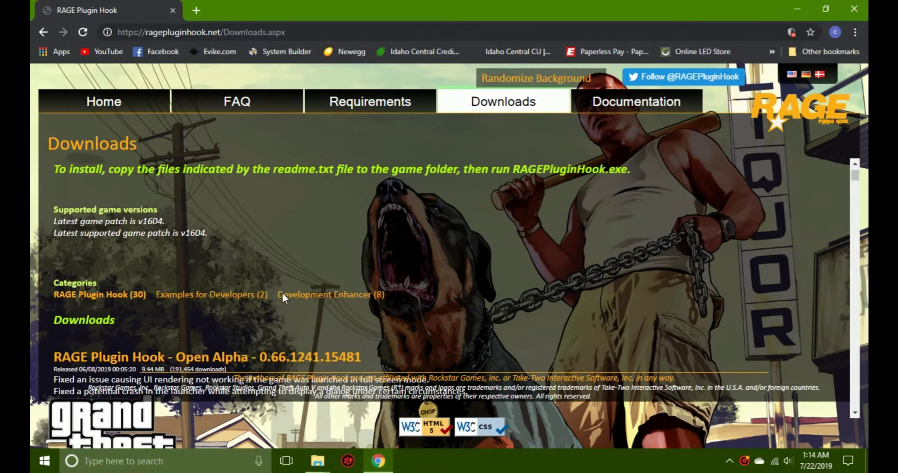
pyautogui.scroll(-1, 350, 338)
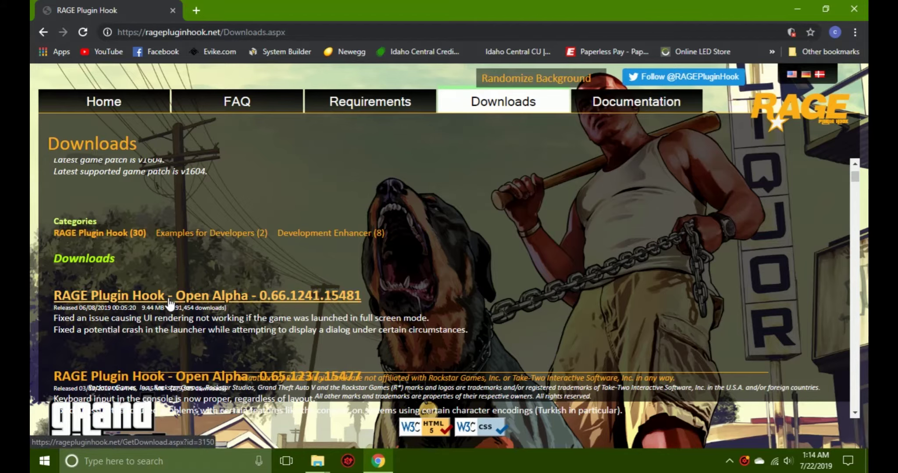
pyautogui.click(170, 302)
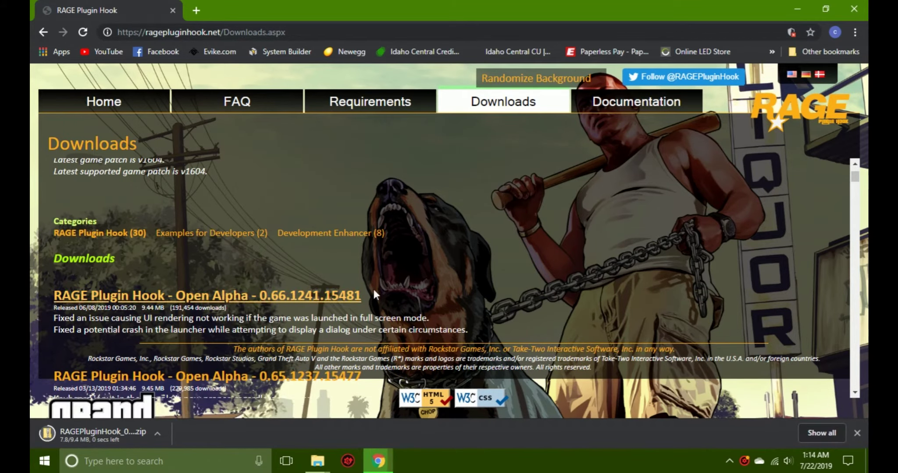
# Check the supported game versions on the RAGE Plugin Hook Downloads page against the latest game patch.
pyautogui.moveTo(363, 296); pyautogui.dragTo(51, 296)
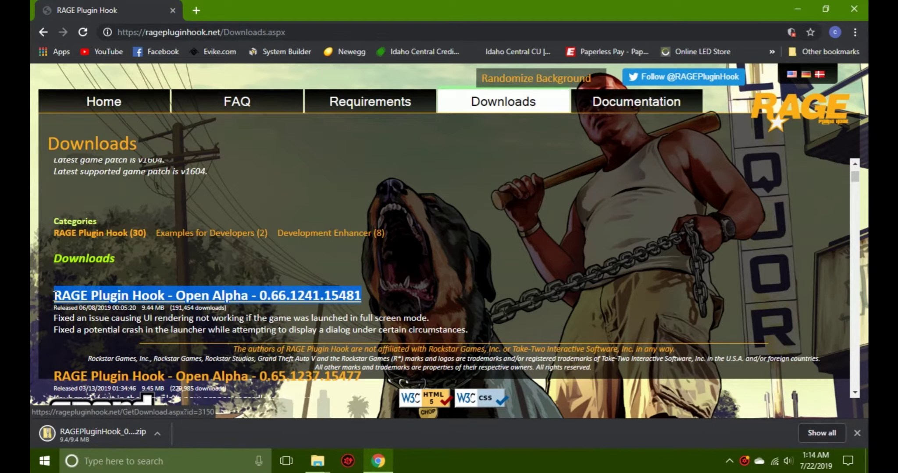
pyautogui.scroll(2, 80, 289)
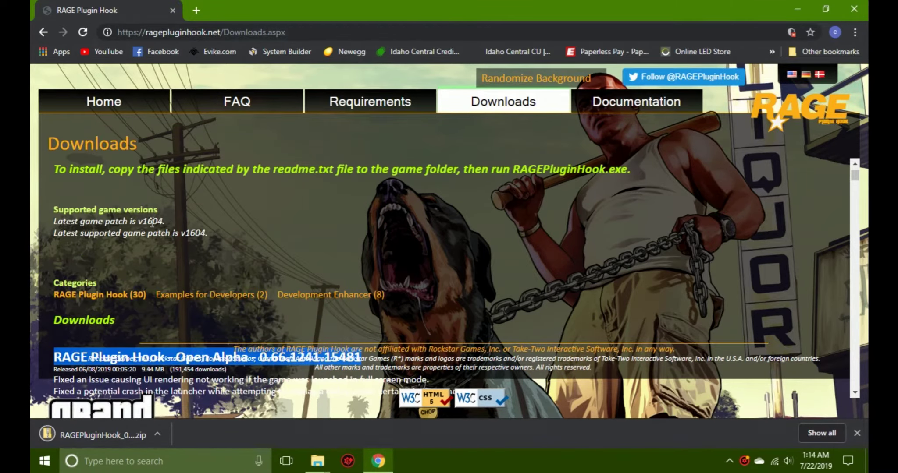
pyautogui.moveTo(227, 237); pyautogui.dragTo(53, 222)
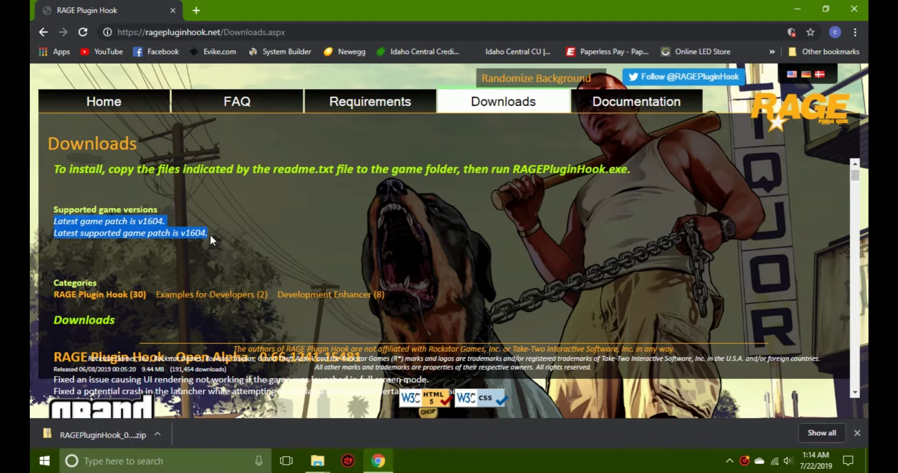
pyautogui.moveTo(210, 239); pyautogui.dragTo(72, 224)
pyautogui.click(247, 218)
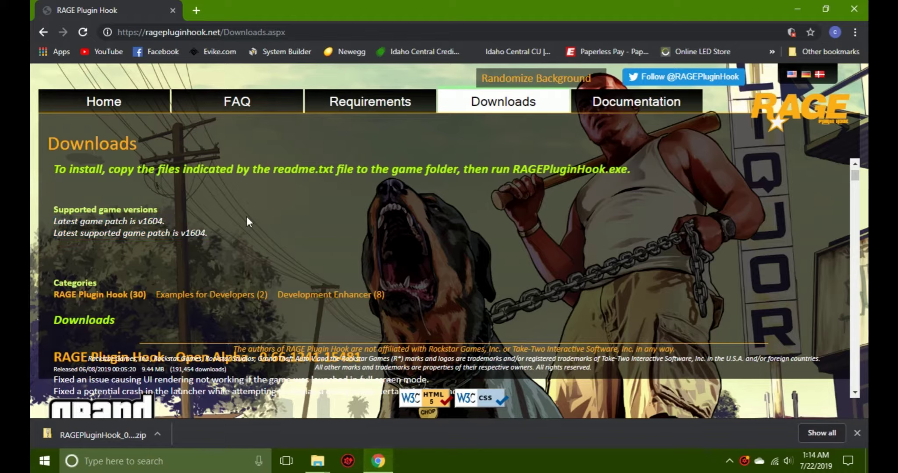
pyautogui.scroll(-4, 216, 230)
pyautogui.scroll(1, 218, 225)
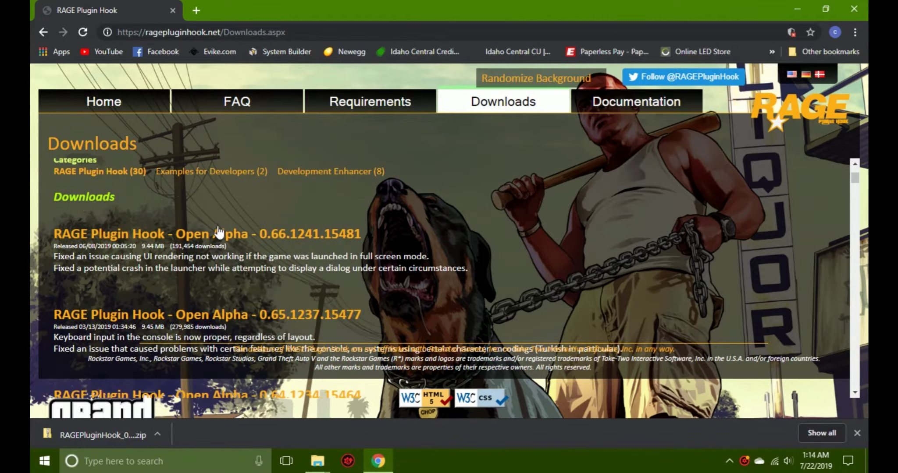
pyautogui.scroll(2, 195, 245)
pyautogui.scroll(1, 196, 246)
pyautogui.scroll(-2, 196, 246)
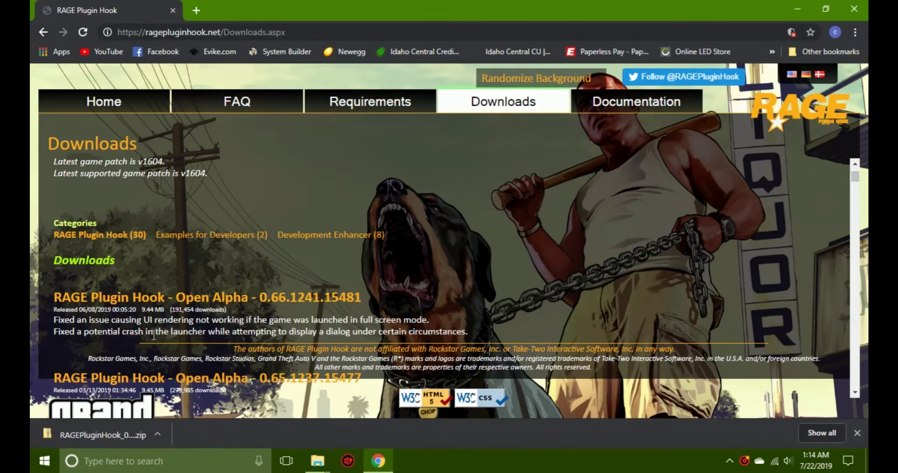
# Examine the release details of RAGE Plugin Hook 0.66.1241.15481 and look through the older releases listed below it.
pyautogui.moveTo(377, 300); pyautogui.dragTo(86, 306)
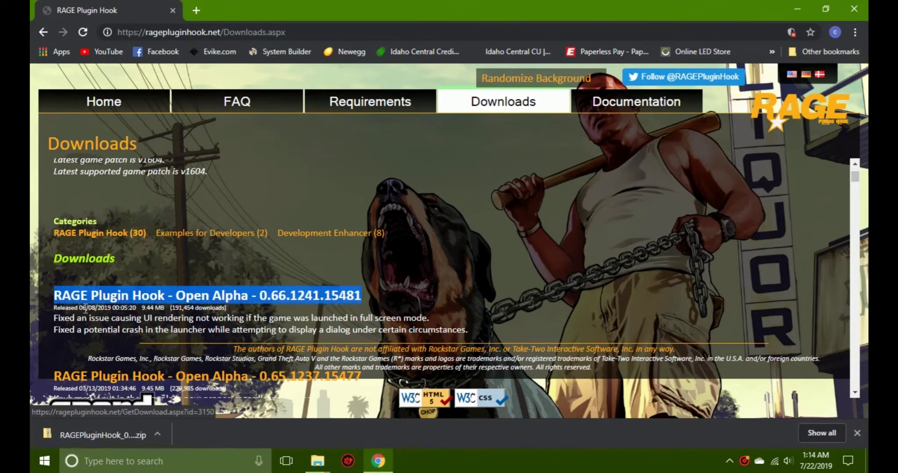
pyautogui.click(227, 312)
pyautogui.moveTo(227, 312); pyautogui.dragTo(54, 314)
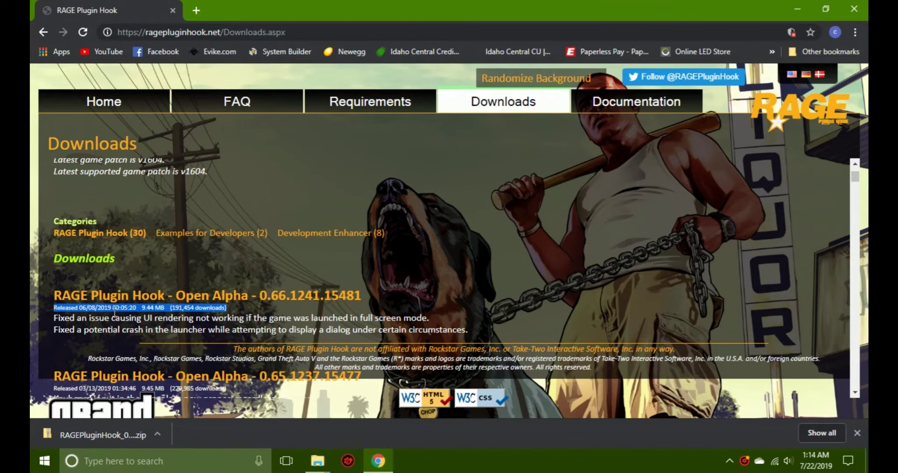
pyautogui.scroll(-10, 226, 280)
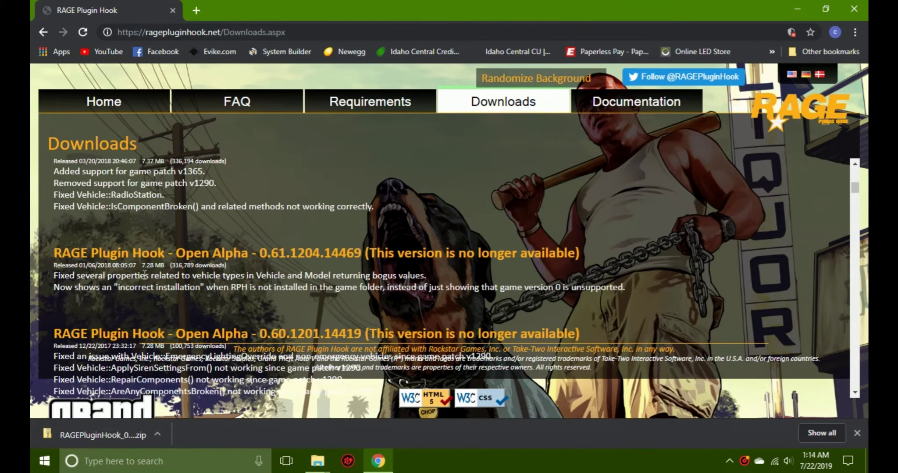
pyautogui.scroll(12, 222, 264)
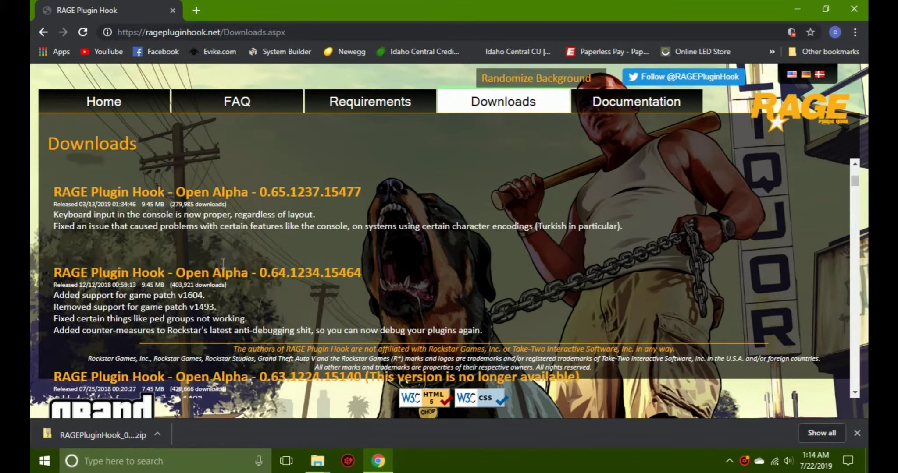
pyautogui.click(260, 272)
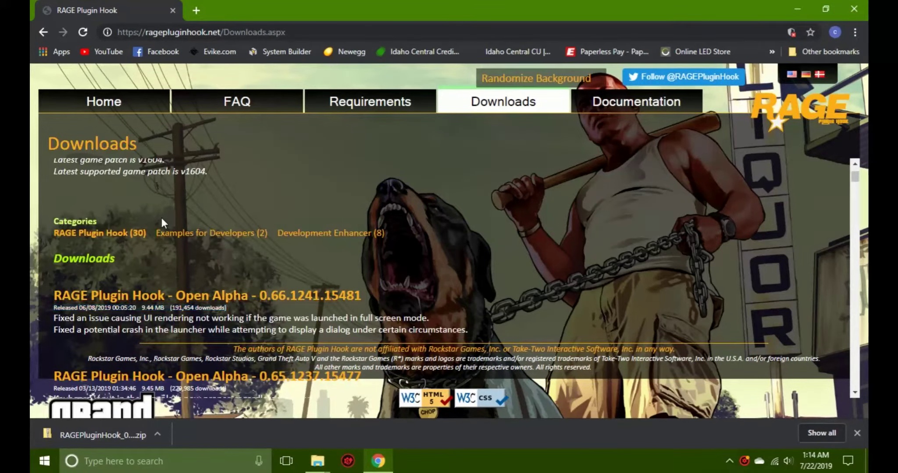
pyautogui.scroll(1, 165, 225)
pyautogui.scroll(-1, 160, 217)
pyautogui.scroll(-2, 81, 208)
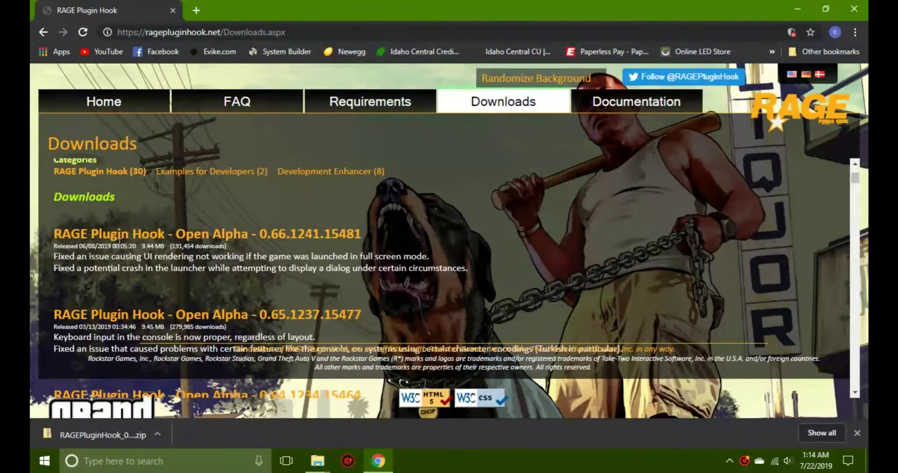
# Return to the Google results and run a new search for "scripthookv".
pyautogui.click(43, 32)
pyautogui.click(42, 32)
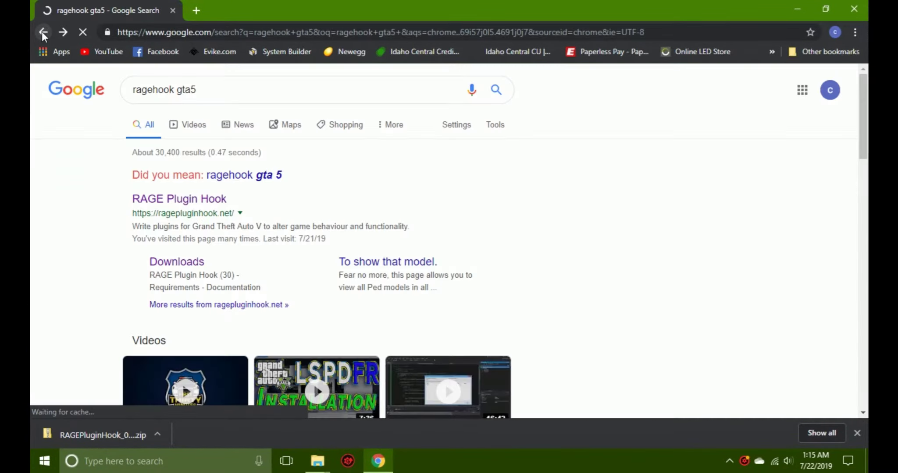
pyautogui.tripleClick(242, 89)
pyautogui.press('BackSpace')
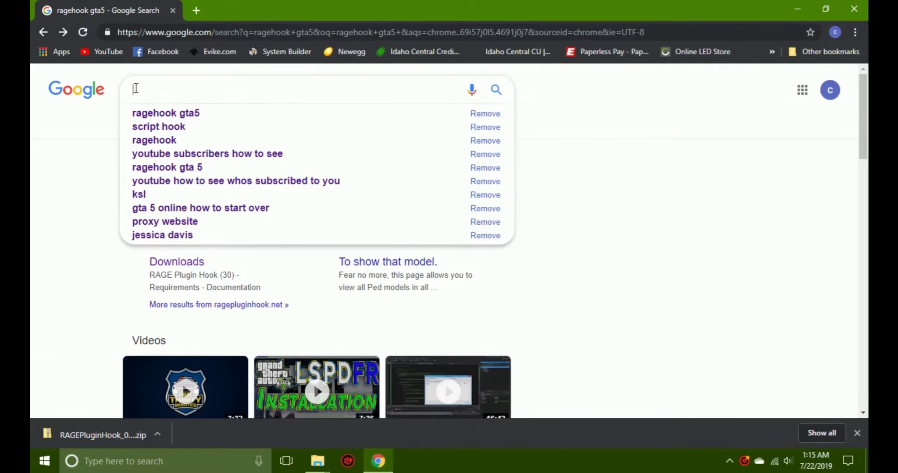
pyautogui.write('skipthook')
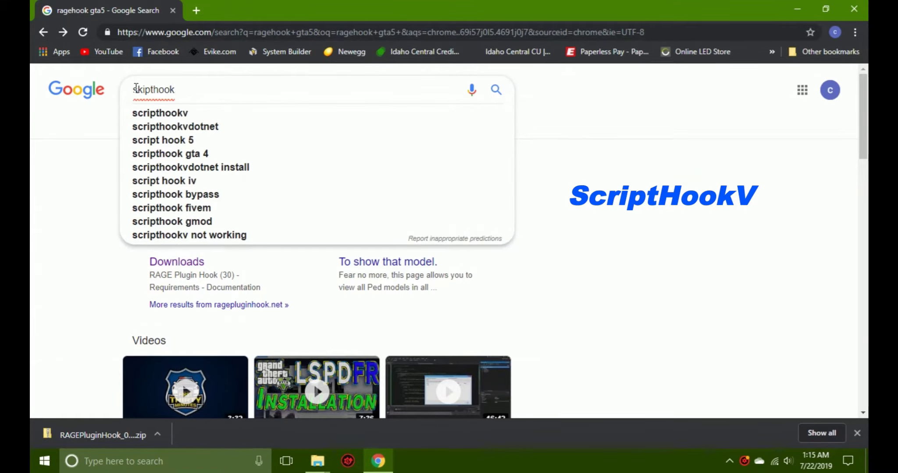
pyautogui.press('Down')
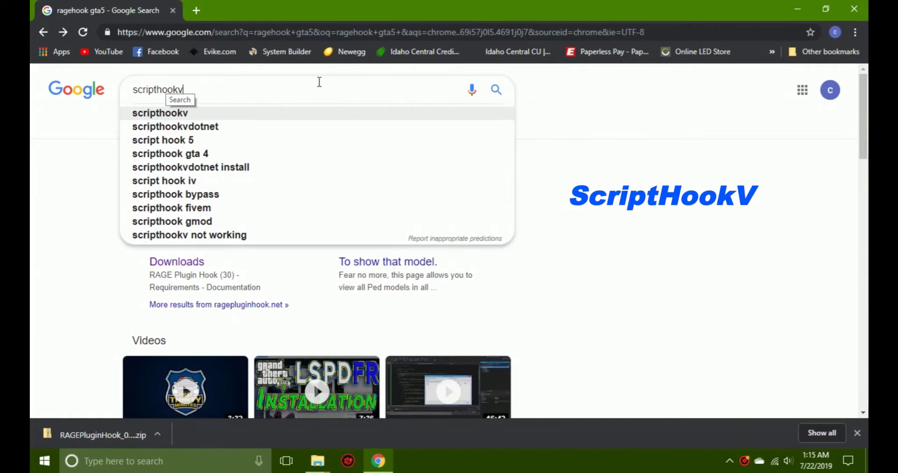
pyautogui.press('Return')
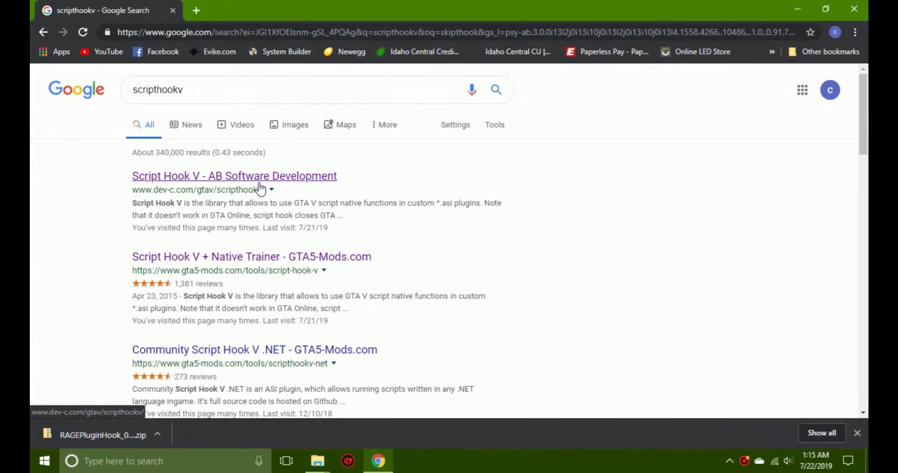
# Look over the search results and open the Script Hook V page by AB Software Development.
pyautogui.scroll(-2, 258, 184)
pyautogui.scroll(2, 259, 182)
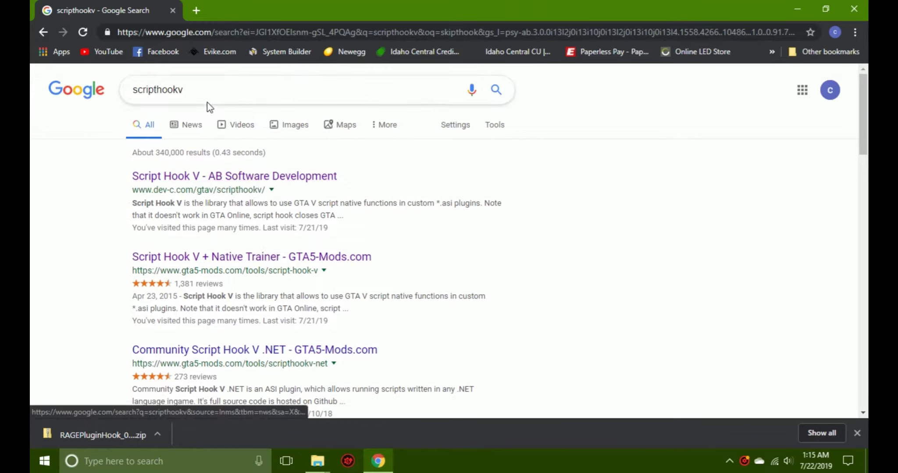
pyautogui.moveTo(369, 177); pyautogui.dragTo(124, 177)
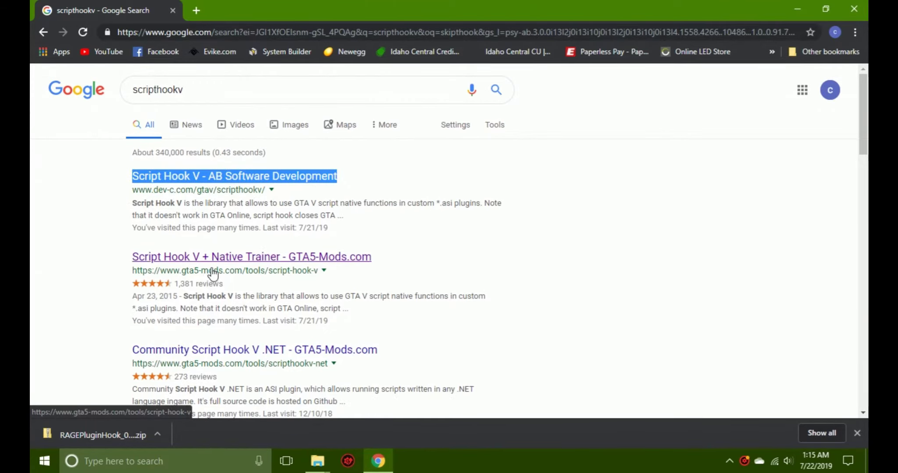
pyautogui.click(304, 177)
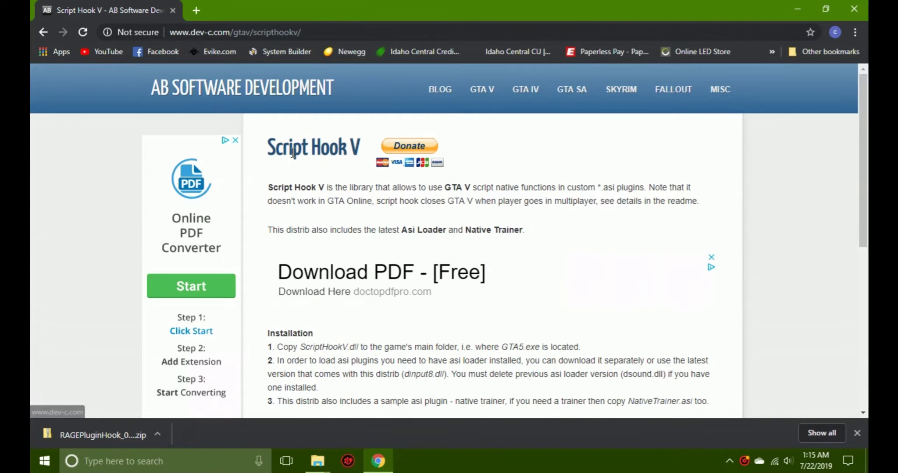
# Check the supported patches in the release table and download Script Hook V v1.0.1604.1.
pyautogui.scroll(-4, 363, 166)
pyautogui.scroll(-3, 395, 171)
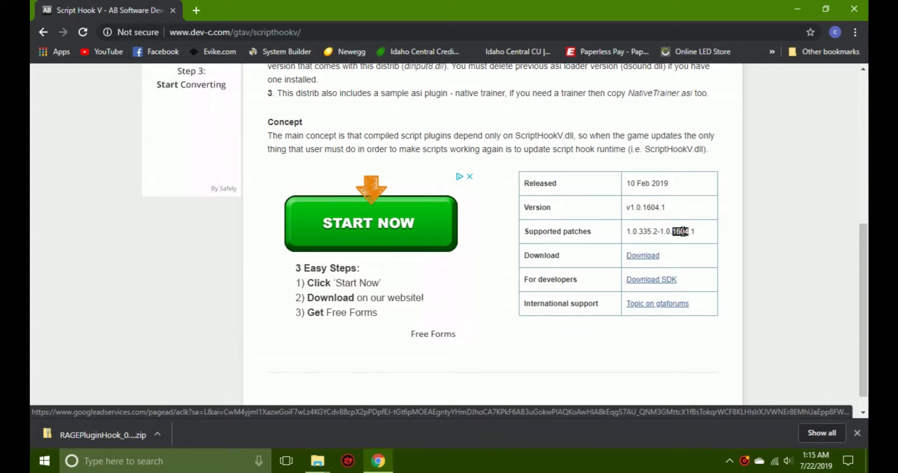
pyautogui.click(642, 256)
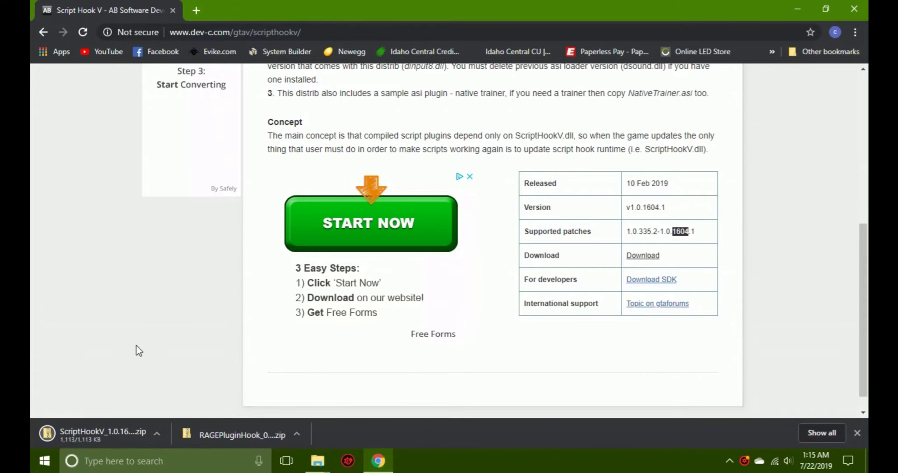
# Return to the scripthookv search results and extend the query to search for "scripthookv net".
pyautogui.click(42, 33)
pyautogui.click(43, 34)
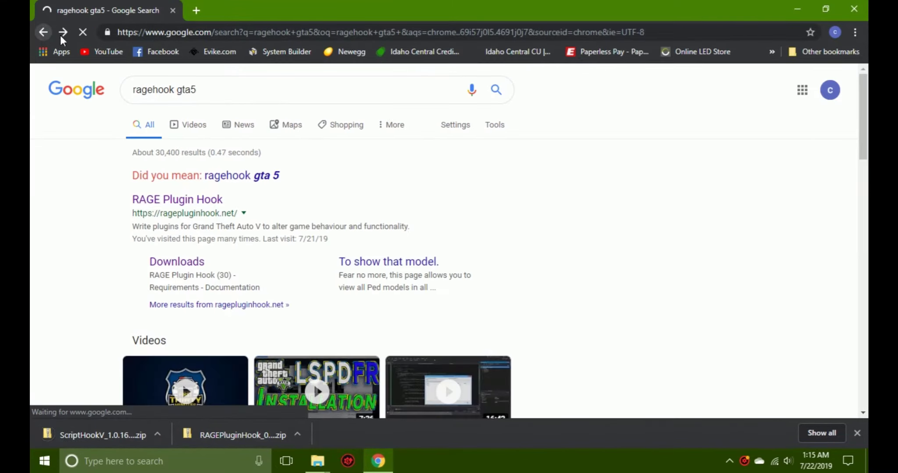
pyautogui.click(62, 36)
pyautogui.click(196, 93)
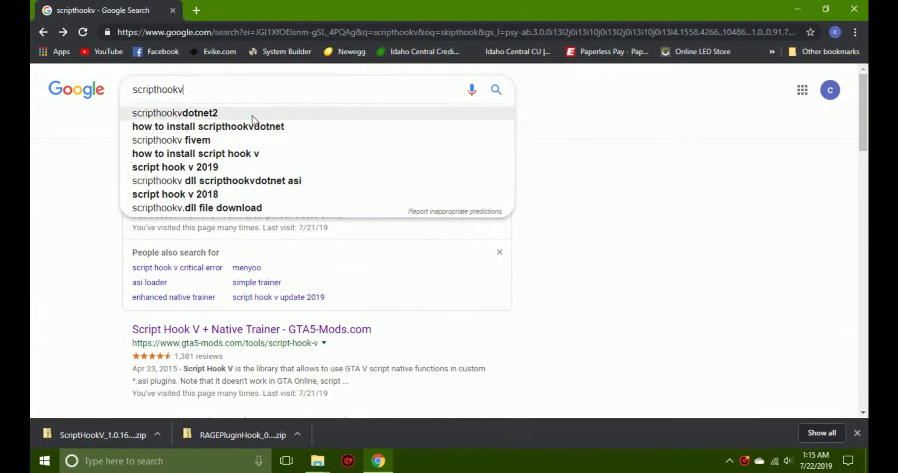
pyautogui.click(596, 241)
pyautogui.scroll(-3, 379, 209)
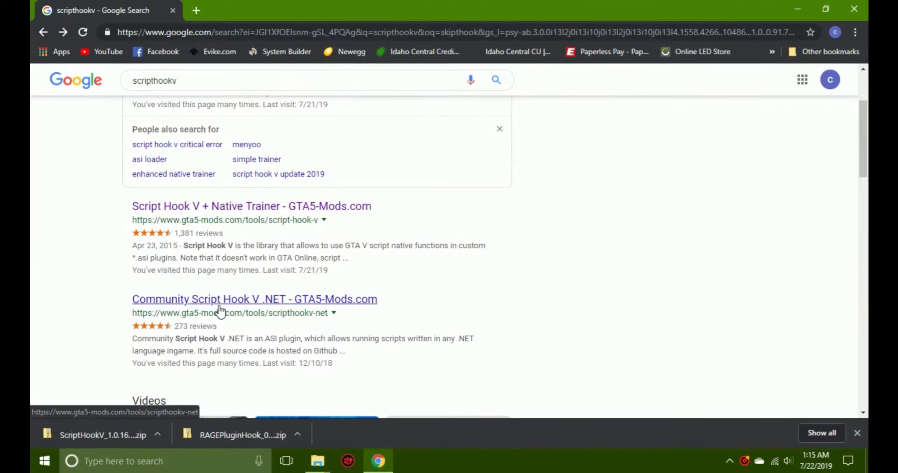
pyautogui.click(223, 92)
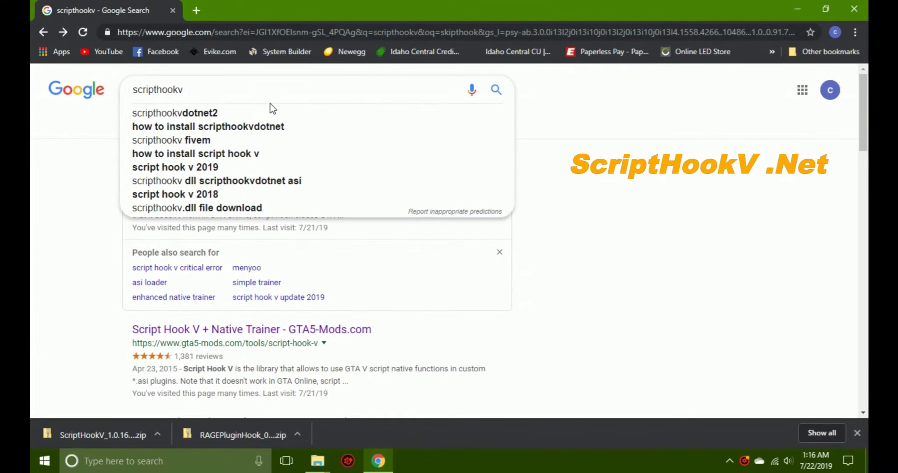
pyautogui.write('net')
pyautogui.press('Return')
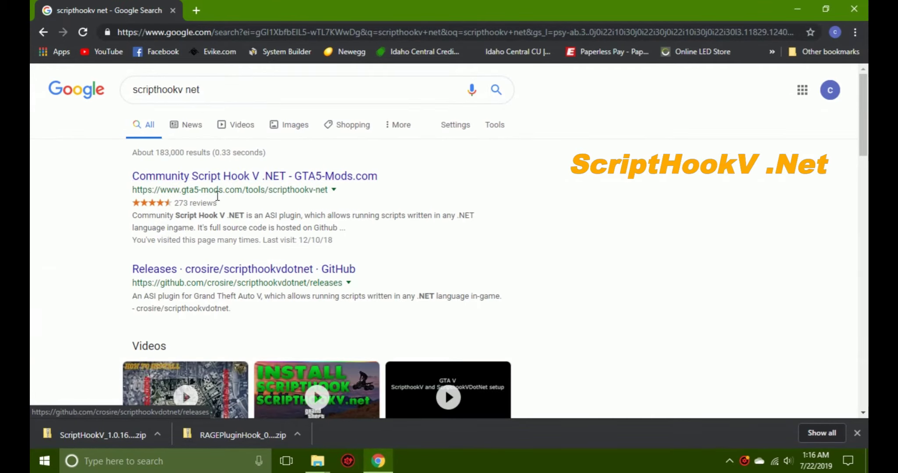
# Open the scripthookvdotnet releases page on GitHub and download ScriptHookVDotNet.zip from the v2.10.9 assets.
pyautogui.click(196, 275)
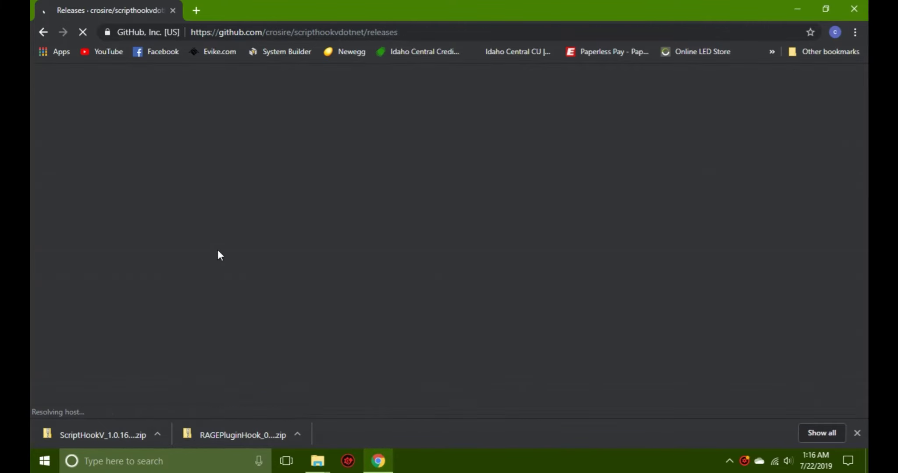
pyautogui.scroll(-3, 367, 264)
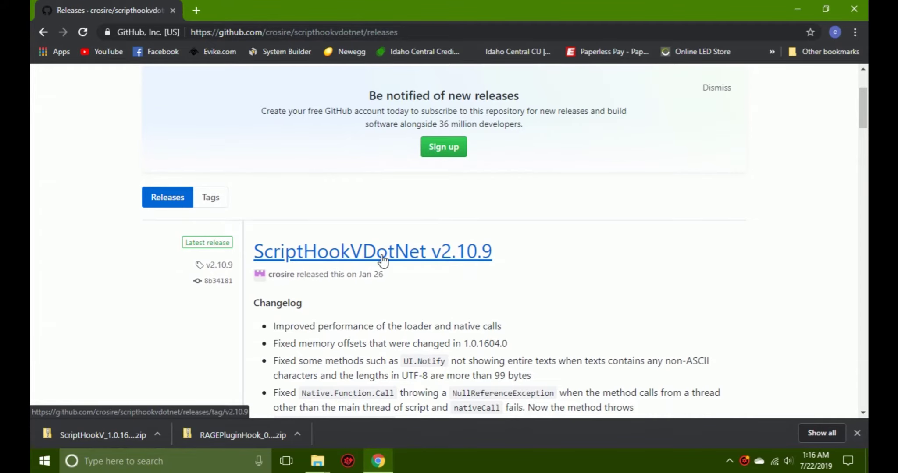
pyautogui.scroll(-1, 455, 259)
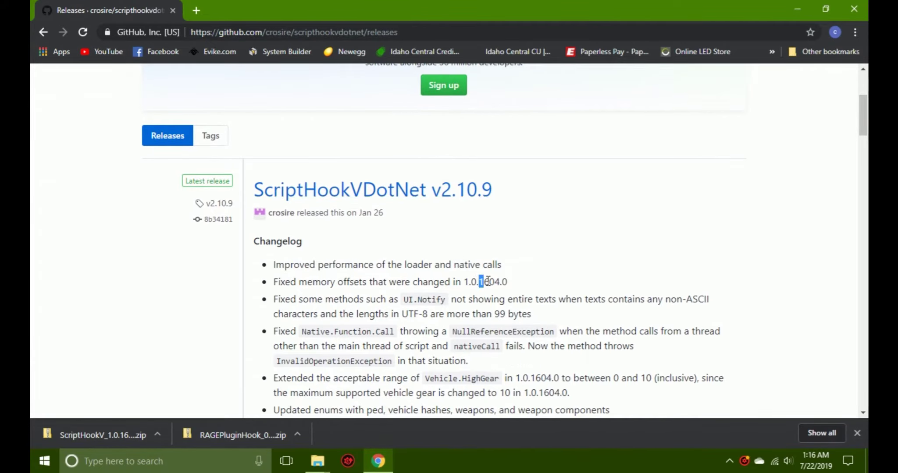
pyautogui.scroll(-6, 602, 236)
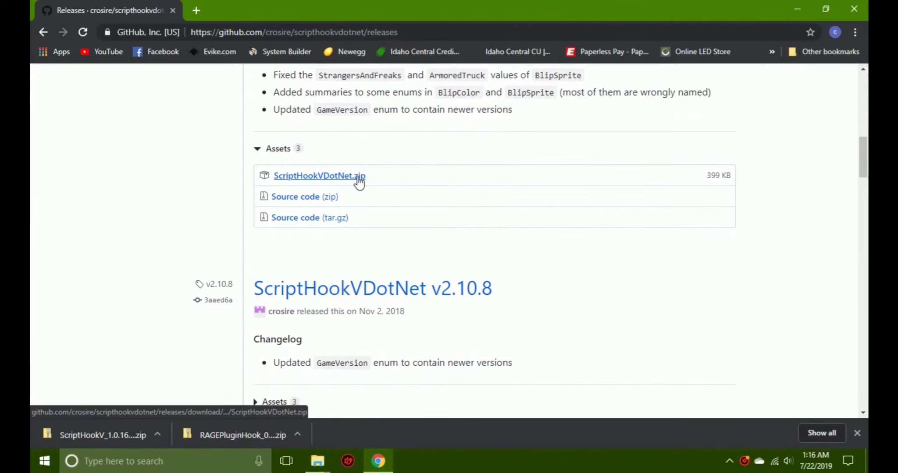
pyautogui.click(292, 177)
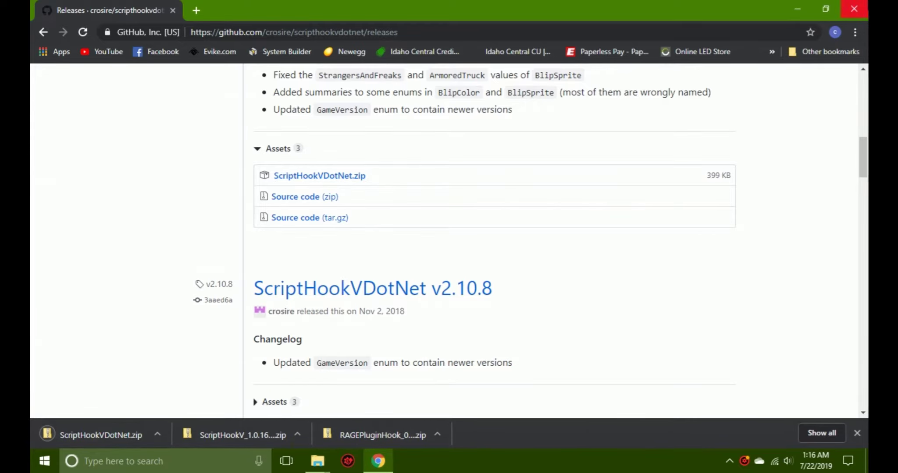
# Close the browser and arrange the Grand Theft Auto V and Downloads folder windows side by side, with Downloads on the right half.
pyautogui.click(854, 9)
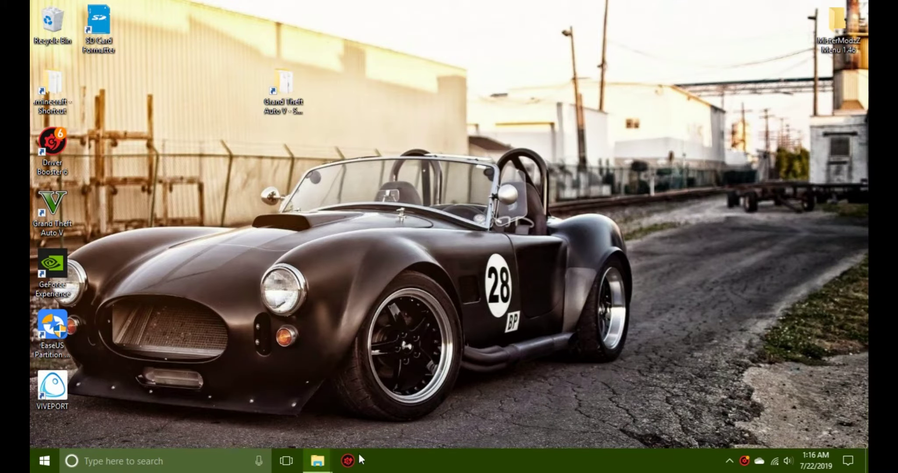
pyautogui.moveTo(326, 453)
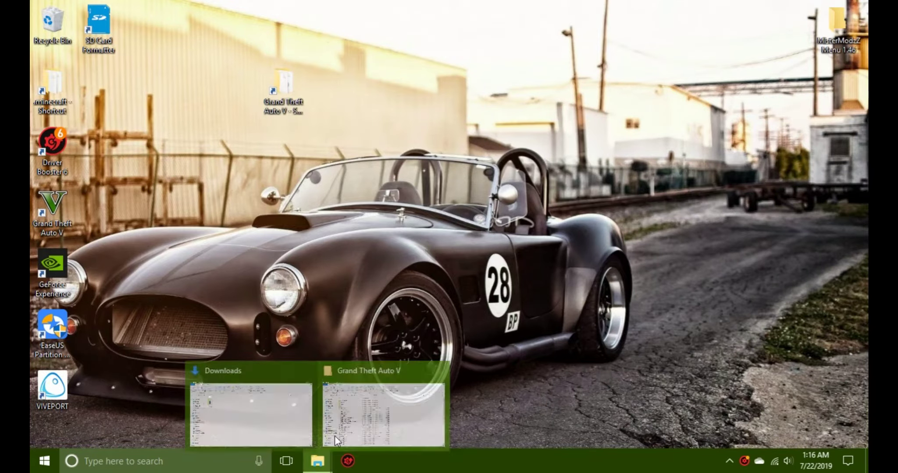
pyautogui.click(276, 402)
pyautogui.moveTo(362, 1); pyautogui.dragTo(865, 9)
pyautogui.click(297, 197)
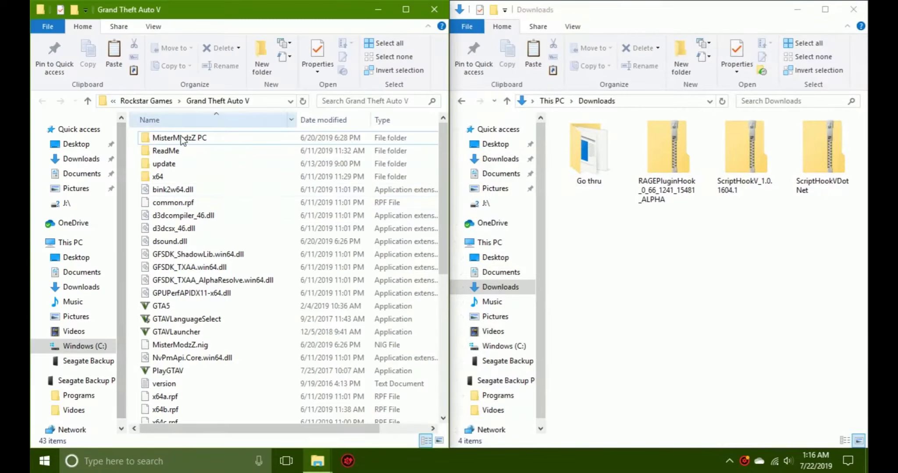
# Open the RAGEPluginHook_0_66_1241_15481_ALPHA archive and read the installation instructions in its Readme, closing the file again.
pyautogui.doubleClick(678, 169)
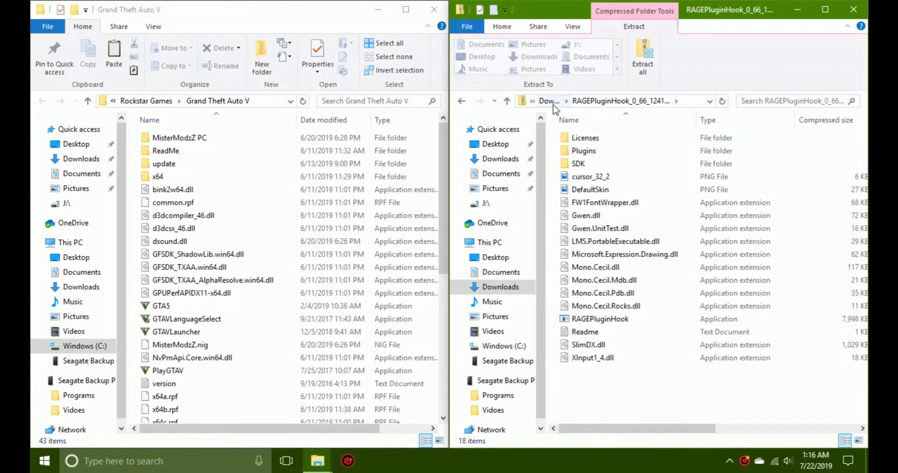
pyautogui.doubleClick(615, 332)
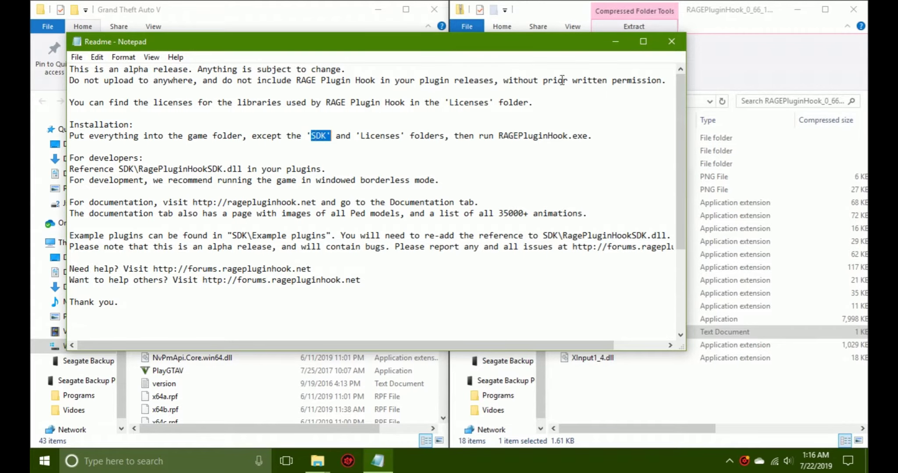
pyautogui.click(671, 40)
# Copy everything except the SDK and Licenses folders from the RAGEPluginHook archive into the Grand Theft Auto V folder with administrator permission, and return to Downloads.
pyautogui.moveTo(610, 376); pyautogui.dragTo(599, 138)
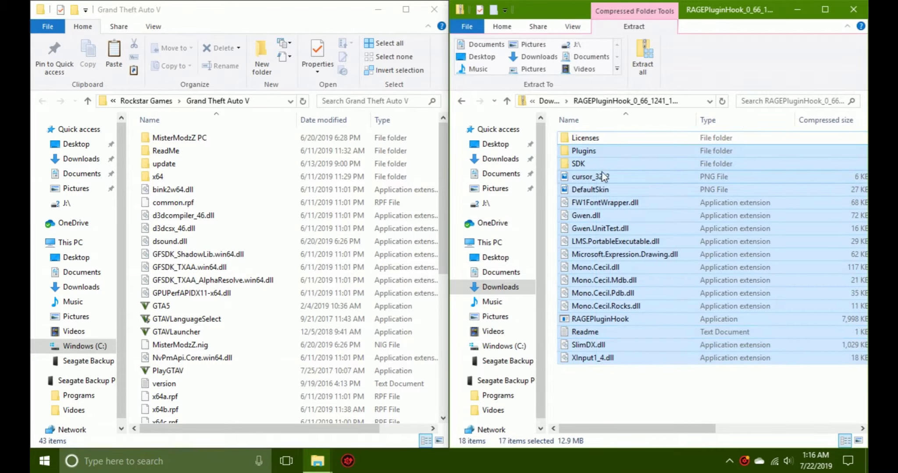
pyautogui.keyDown('ctrl'); pyautogui.click(590, 163); pyautogui.keyUp('ctrl')
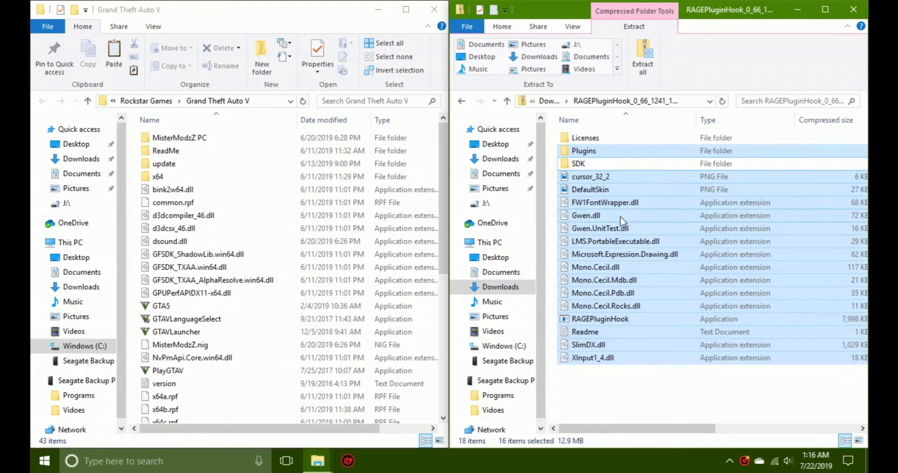
pyautogui.moveTo(609, 201); pyautogui.dragTo(132, 199)
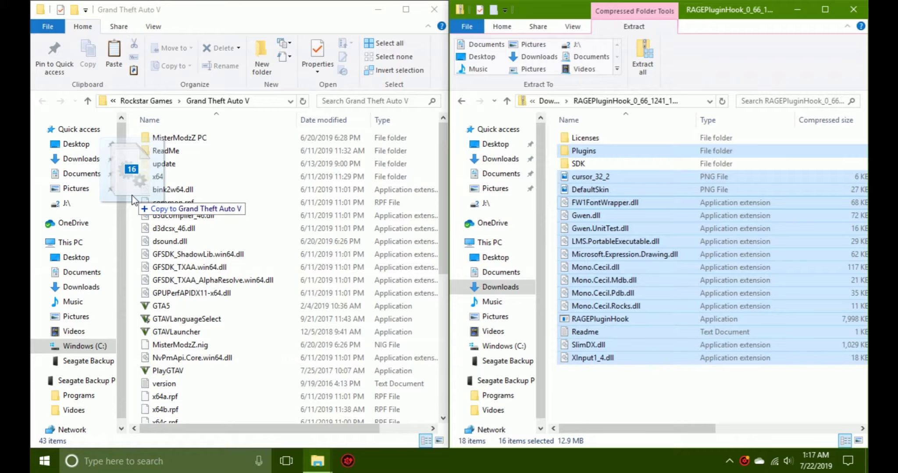
pyautogui.moveTo(132, 200); pyautogui.dragTo(134, 200)
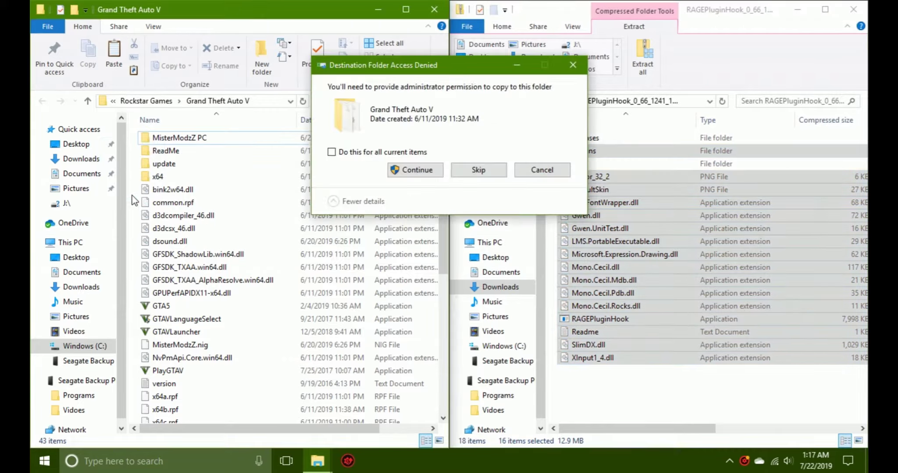
pyautogui.click(399, 174)
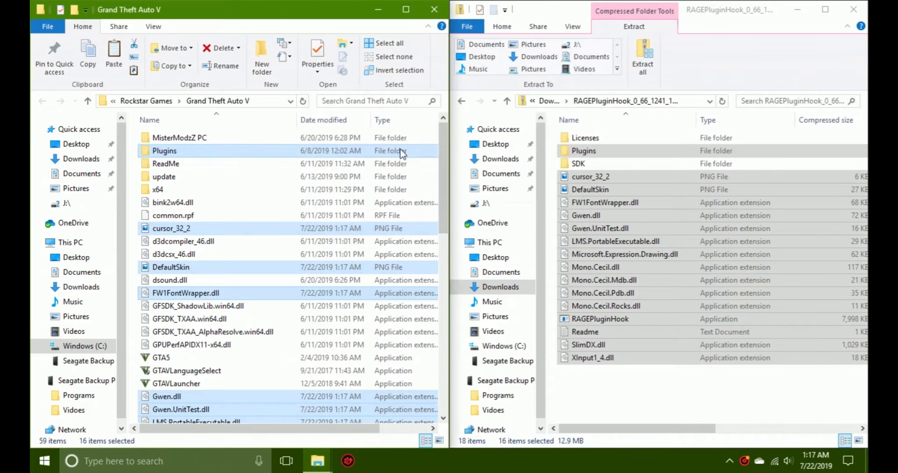
pyautogui.click(461, 102)
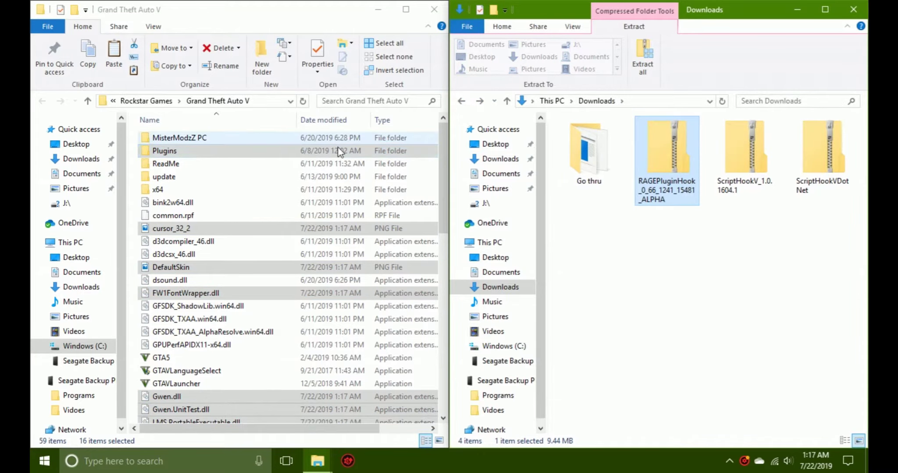
# Look through the Grand Theft Auto V folder to check the copied RAGE Plugin Hook files.
pyautogui.scroll(-7, 352, 169)
pyautogui.scroll(7, 353, 171)
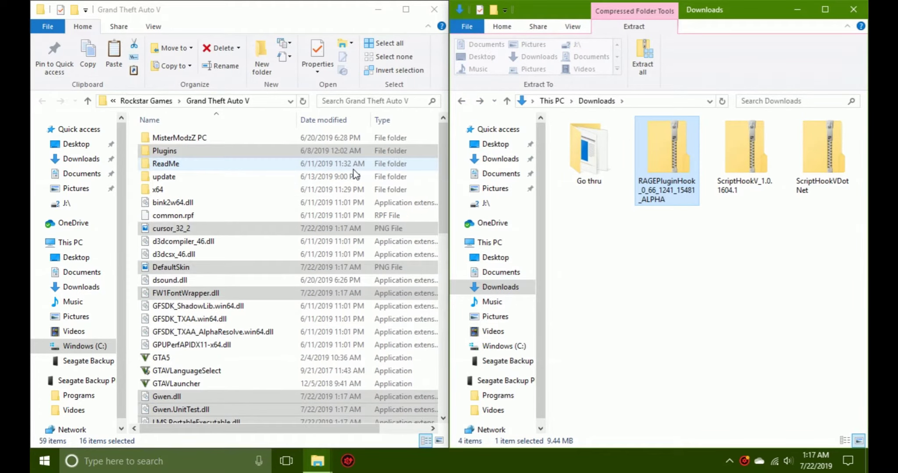
pyautogui.click(354, 20)
pyautogui.scroll(-2, 246, 161)
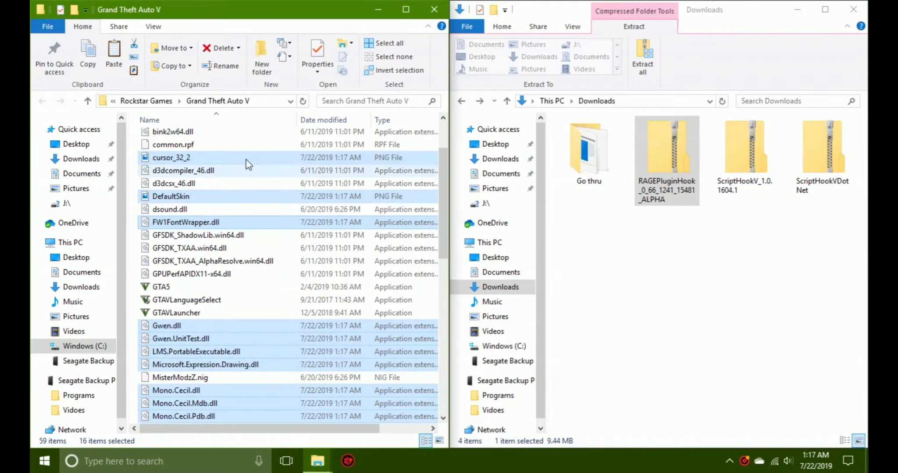
pyautogui.scroll(2, 272, 132)
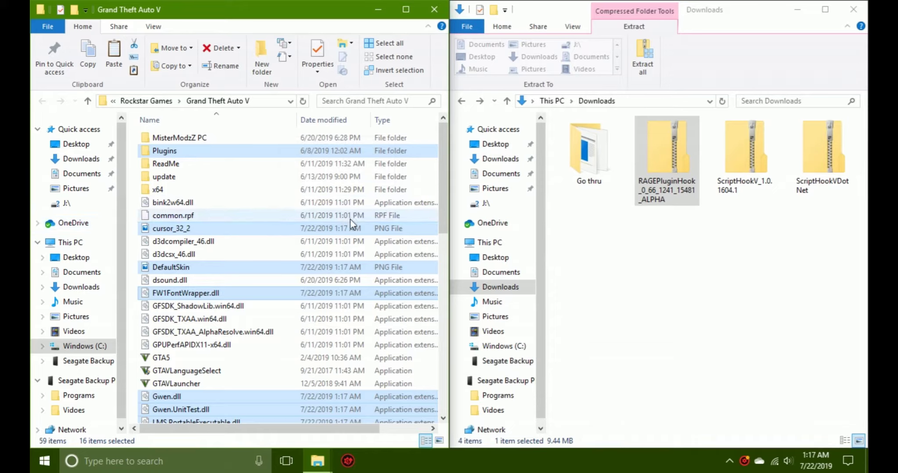
pyautogui.click(784, 252)
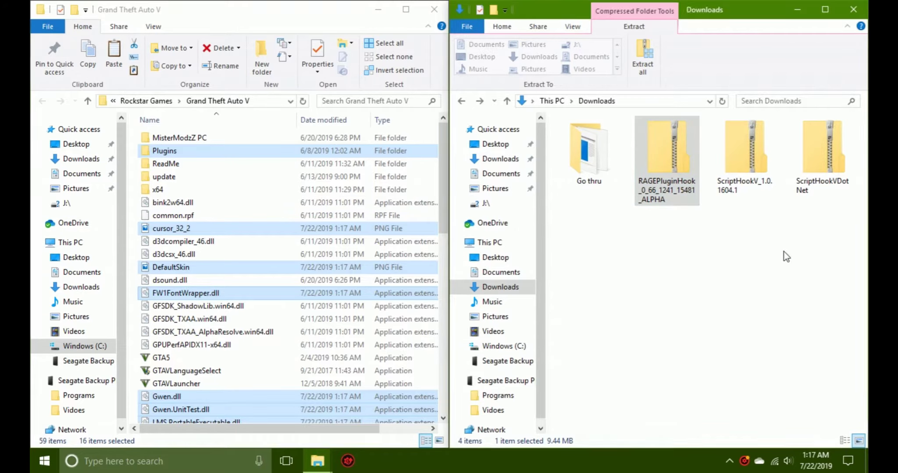
pyautogui.doubleClick(751, 175)
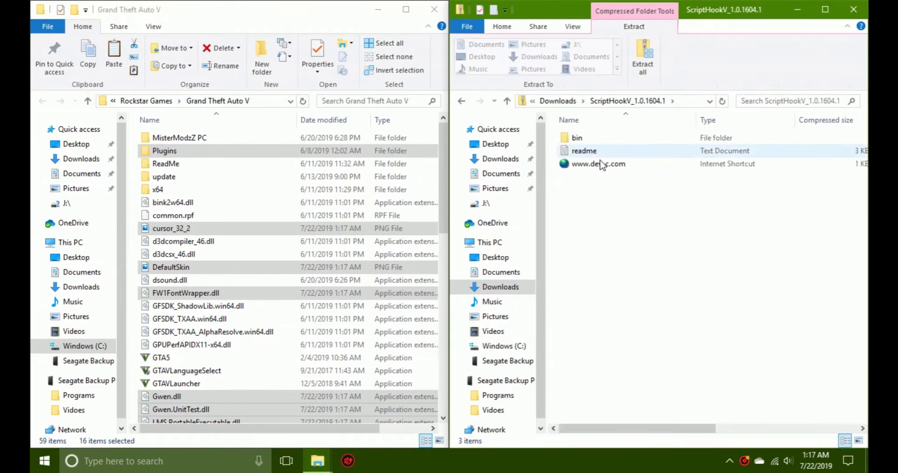
pyautogui.doubleClick(595, 142)
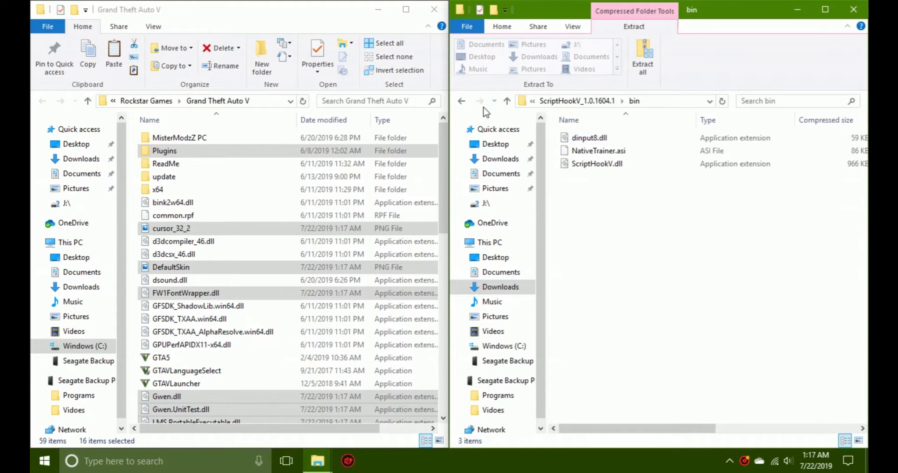
pyautogui.click(462, 101)
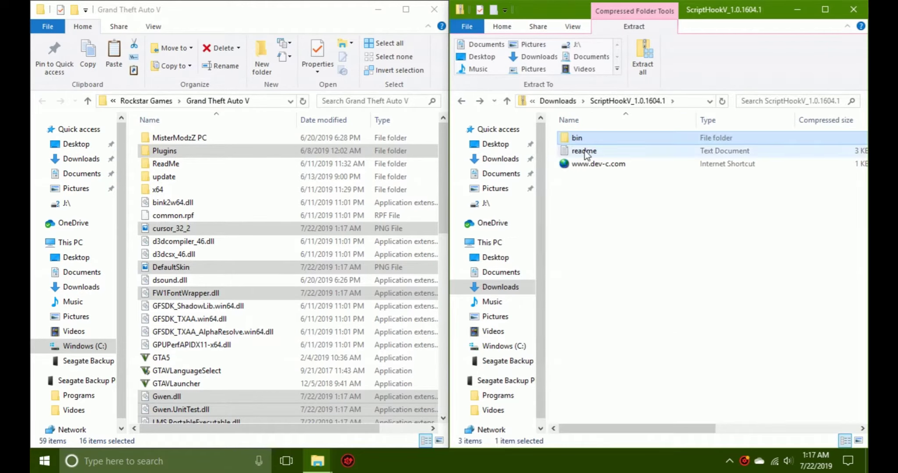
pyautogui.click(459, 101)
# Copy dinput8.dll, NativeTrainer.asi and ScriptHookV.dll from the ScriptHookV_1.0.1604.1 archive's bin folder into the Grand Theft Auto V folder with administrator permission.
pyautogui.doubleClick(762, 175)
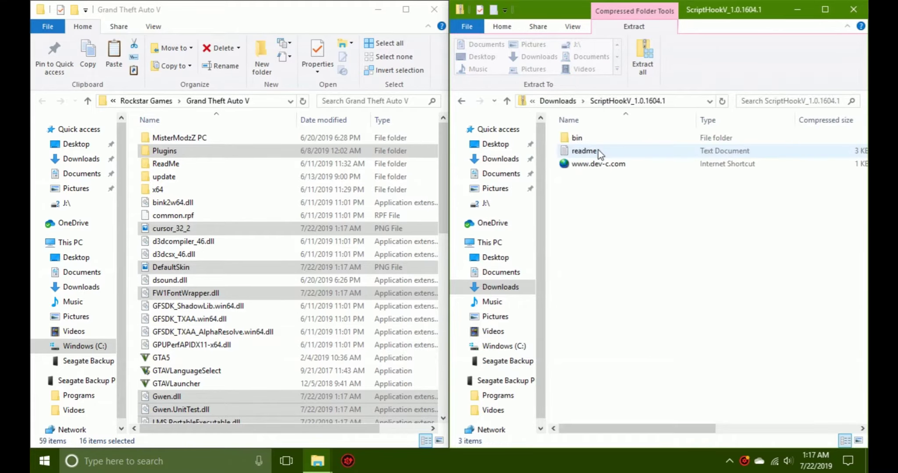
pyautogui.doubleClick(595, 140)
pyautogui.moveTo(595, 185); pyautogui.dragTo(130, 218)
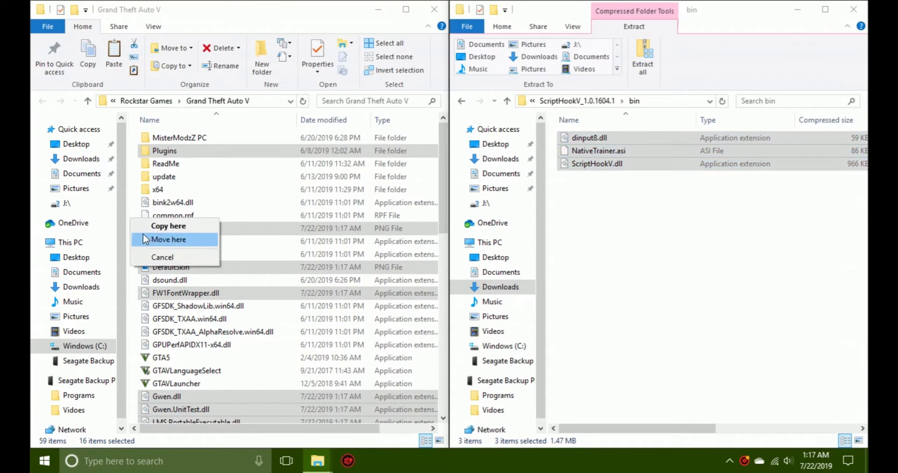
pyautogui.click(149, 227)
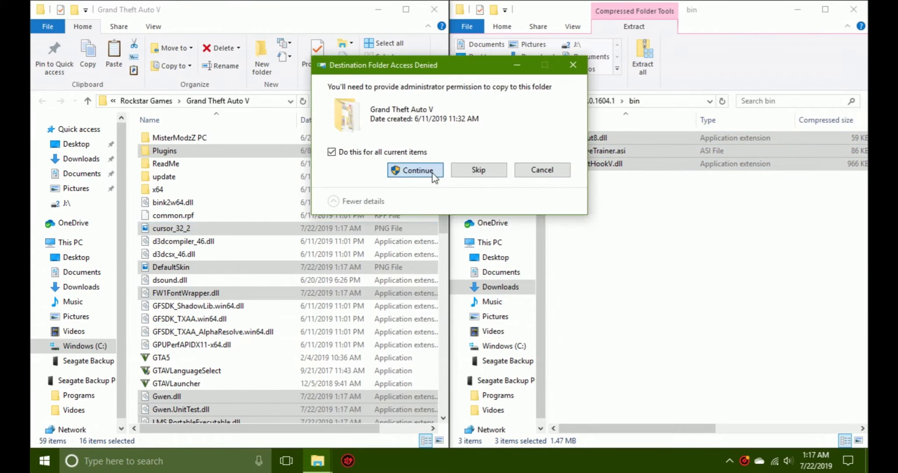
pyautogui.click(434, 177)
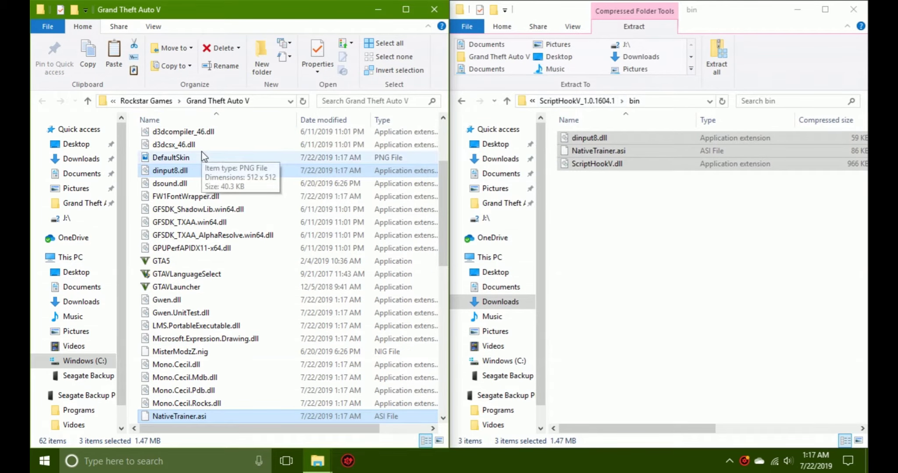
pyautogui.scroll(3, 203, 155)
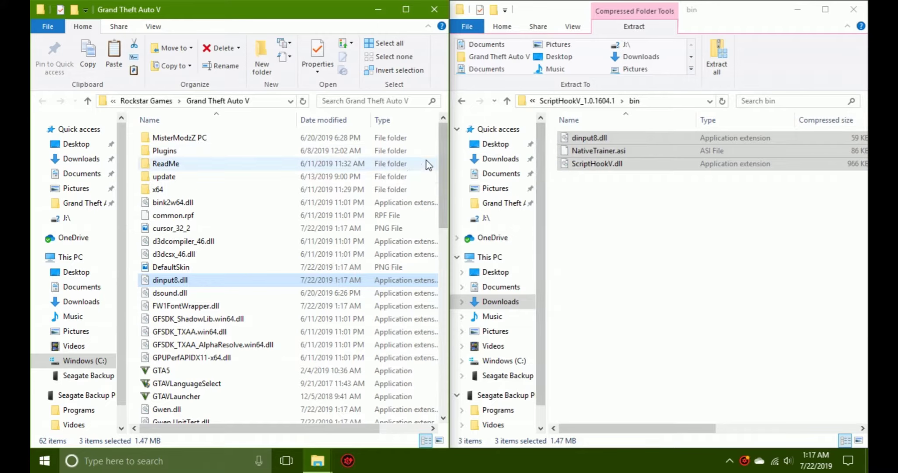
# Copy ScriptHookVDotNet.asi, ScriptHookVDotNet2 and ScriptHookVDotNet2.dll from the ScriptHookVDotNet archive into the Grand Theft Auto V folder with administrator permission, and return to Downloads.
pyautogui.click(577, 102)
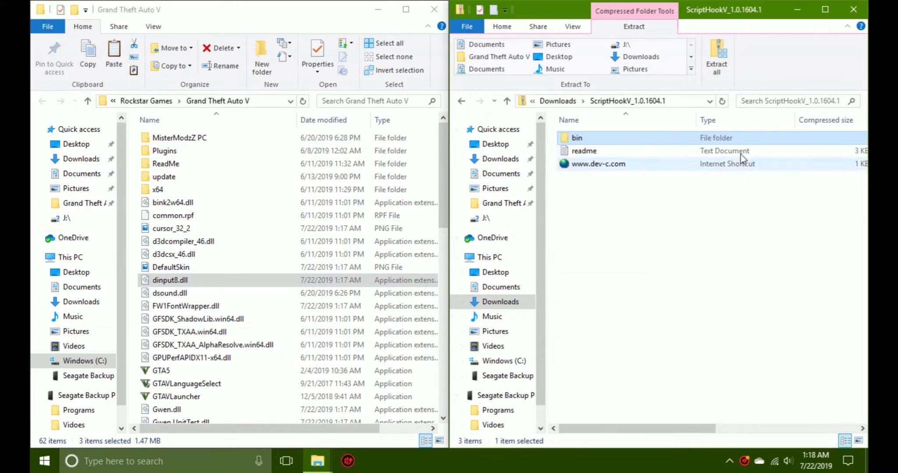
pyautogui.click(553, 101)
pyautogui.doubleClick(829, 154)
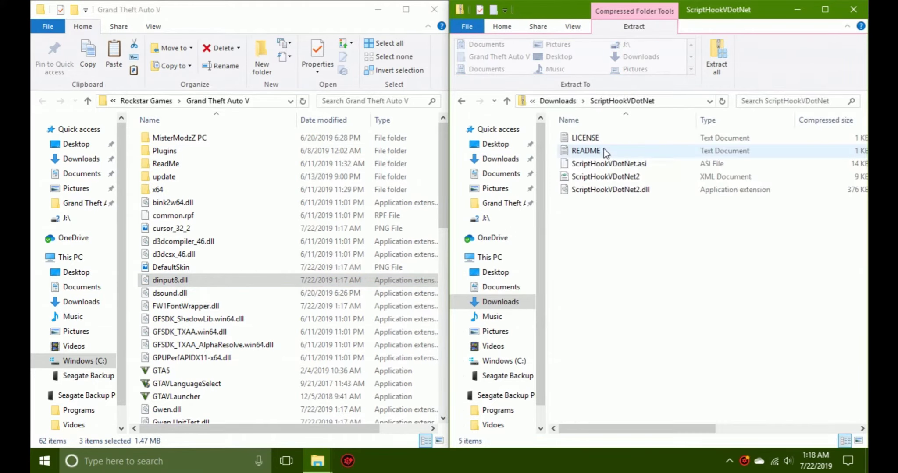
pyautogui.moveTo(617, 231); pyautogui.dragTo(132, 207)
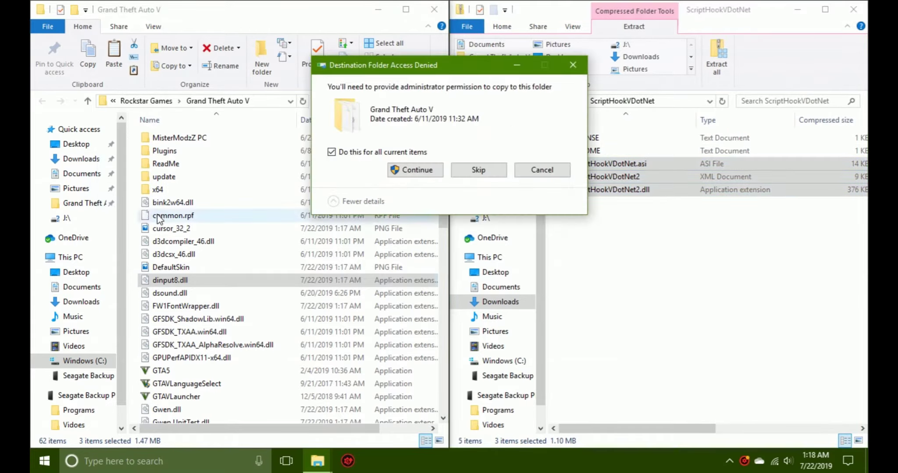
pyautogui.click(405, 172)
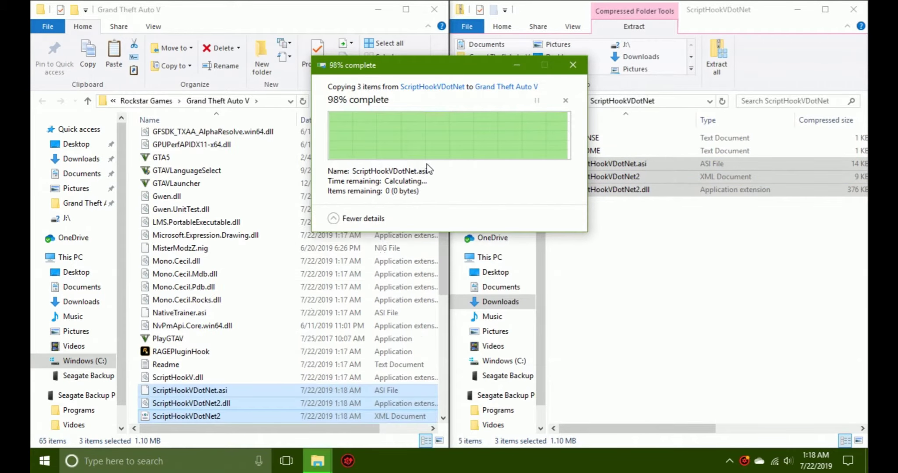
pyautogui.click(563, 102)
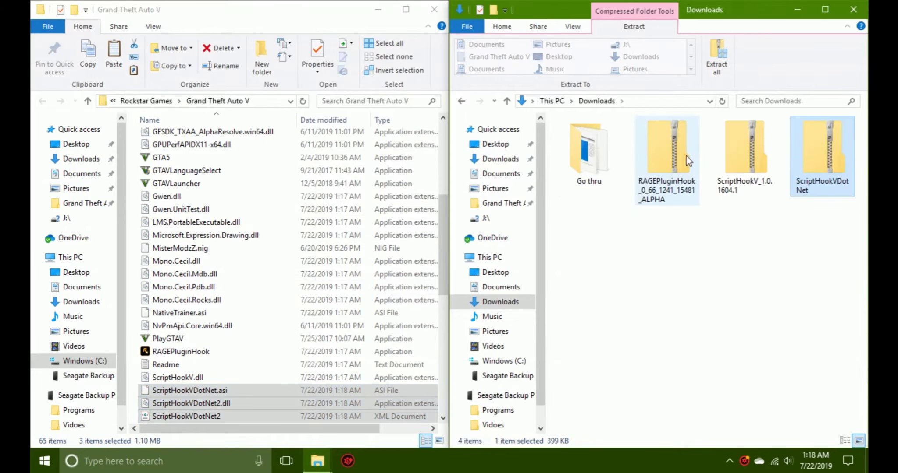
# Review the Grand Theft Auto V folder for the files copied from the RAGE Plugin Hook, Script Hook V and ScriptHookVDotNet archives.
pyautogui.click(668, 149)
pyautogui.doubleClick(669, 151)
pyautogui.click(547, 101)
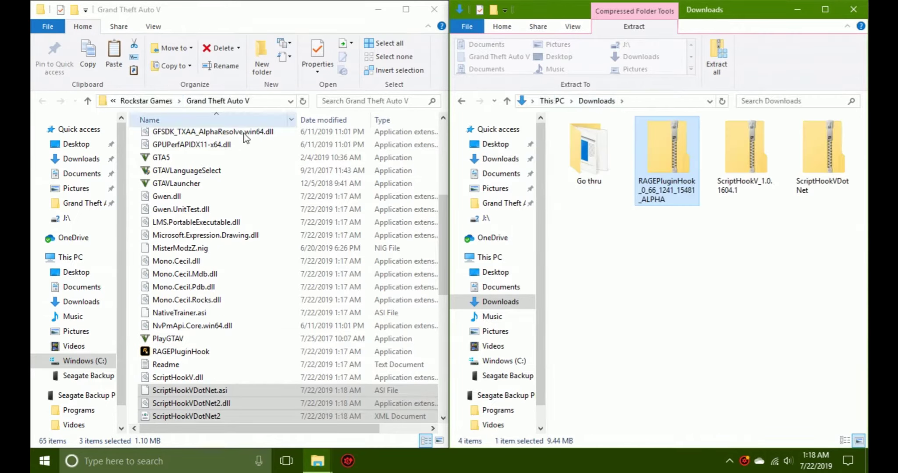
pyautogui.scroll(6, 284, 169)
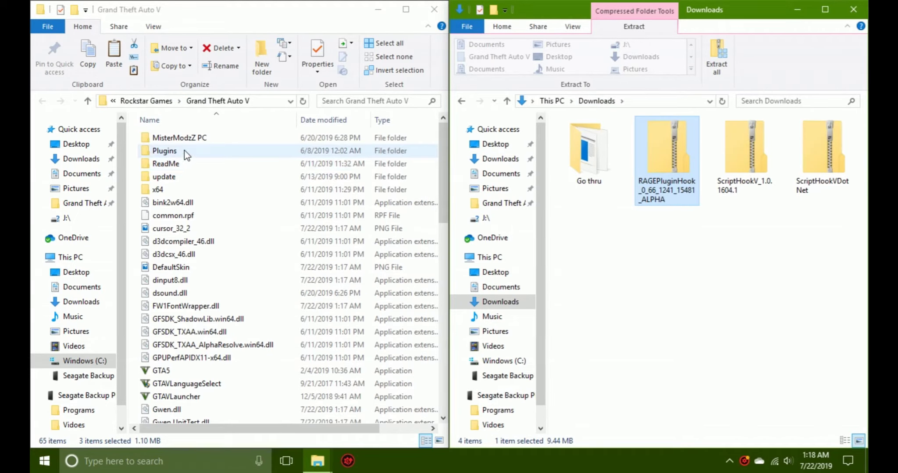
pyautogui.scroll(-13, 219, 182)
pyautogui.scroll(6, 223, 184)
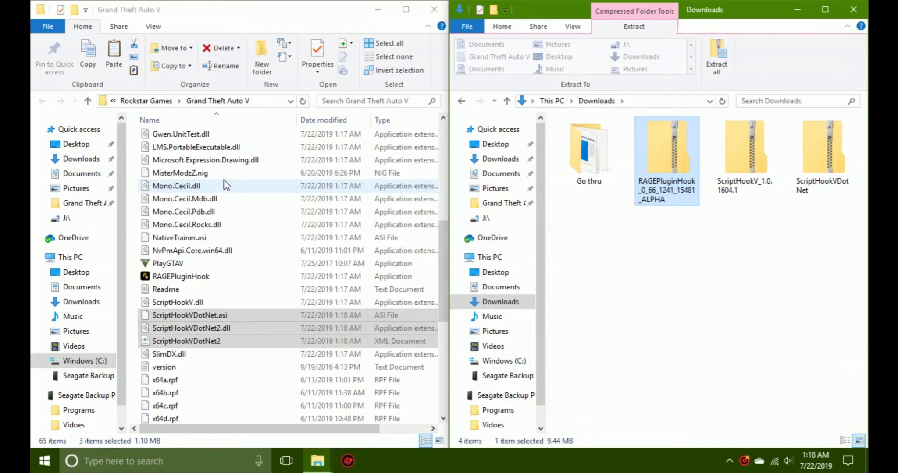
pyautogui.scroll(-1, 204, 274)
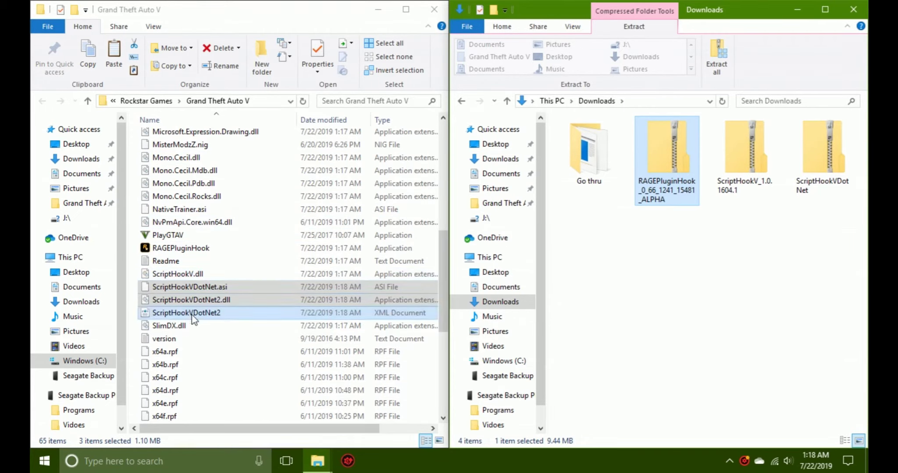
pyautogui.scroll(7, 200, 234)
pyautogui.scroll(-3, 190, 301)
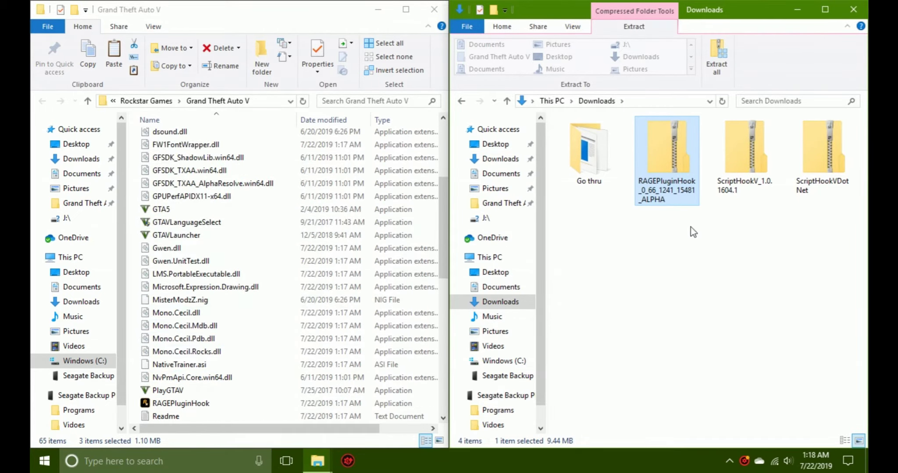
# Close the Downloads window and maximize the Grand Theft Auto V folder window.
pyautogui.click(662, 274)
pyautogui.click(551, 101)
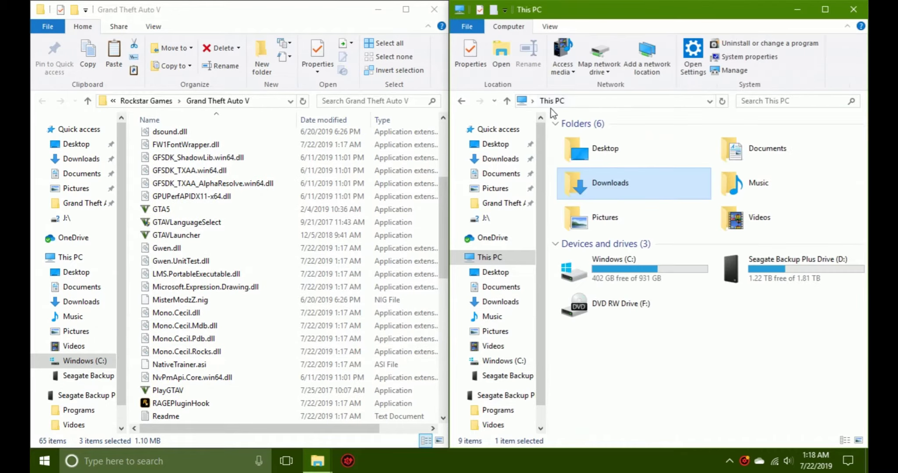
pyautogui.doubleClick(607, 186)
pyautogui.click(853, 9)
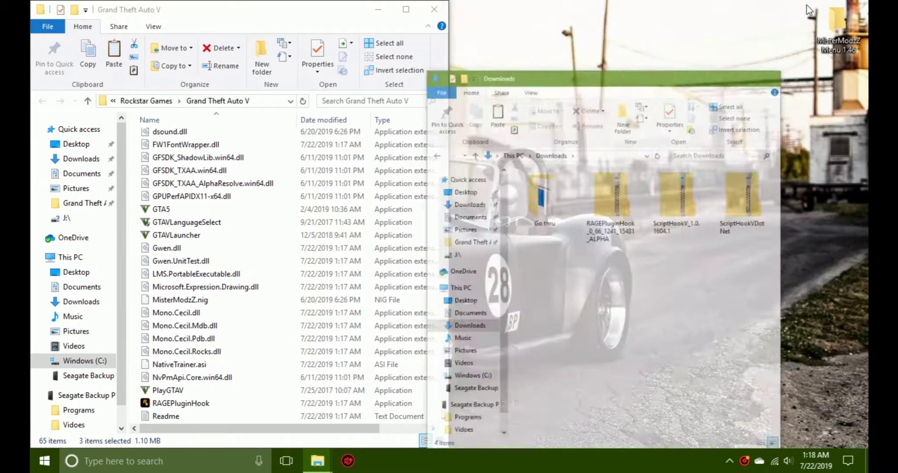
pyautogui.moveTo(362, 4); pyautogui.dragTo(362, 47)
pyautogui.doubleClick(334, 53)
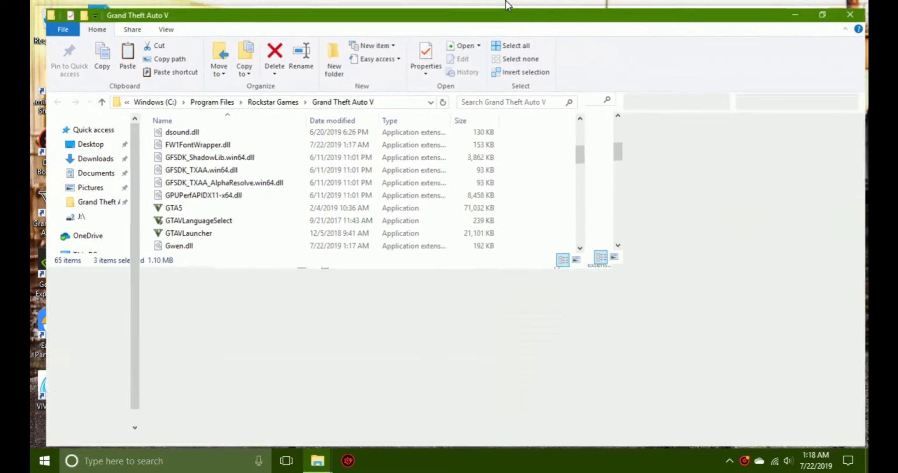
# Open a new File Explorer window on the Downloads folder alongside the Grand Theft Auto V folder.
pyautogui.rightClick(317, 461)
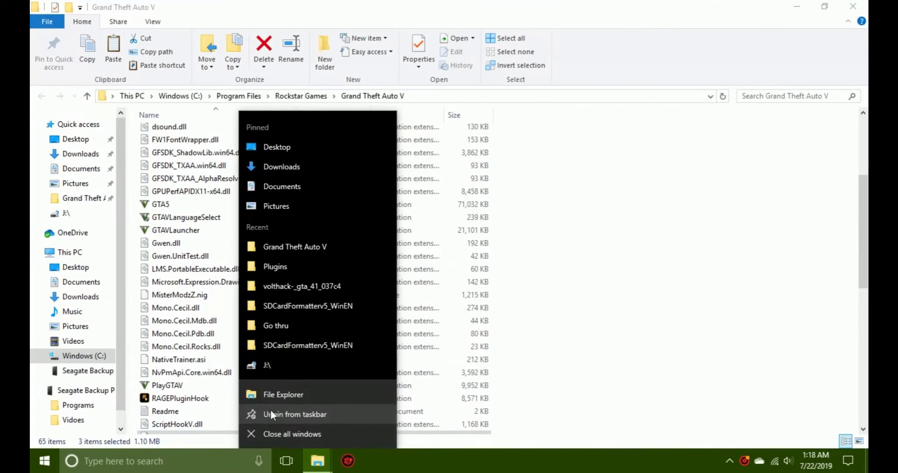
pyautogui.click(318, 461)
pyautogui.click(268, 430)
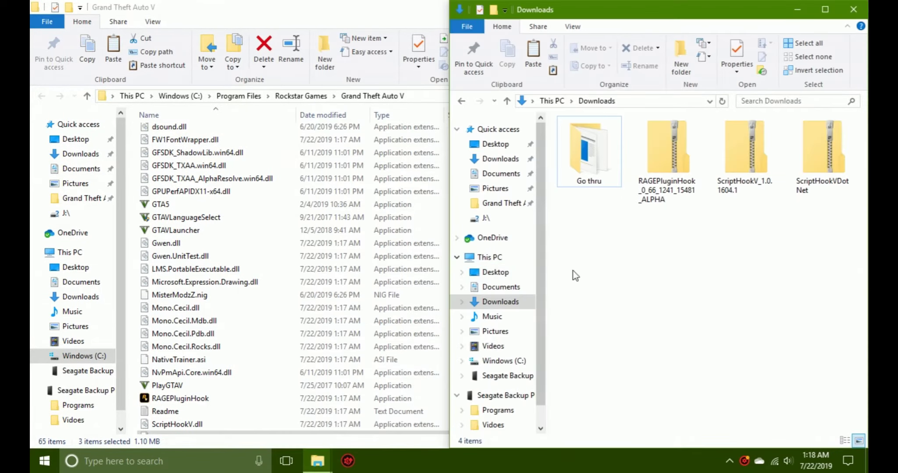
# Create a new folder named Downloaded in the Downloads folder.
pyautogui.rightClick(671, 303)
pyautogui.moveTo(698, 277)
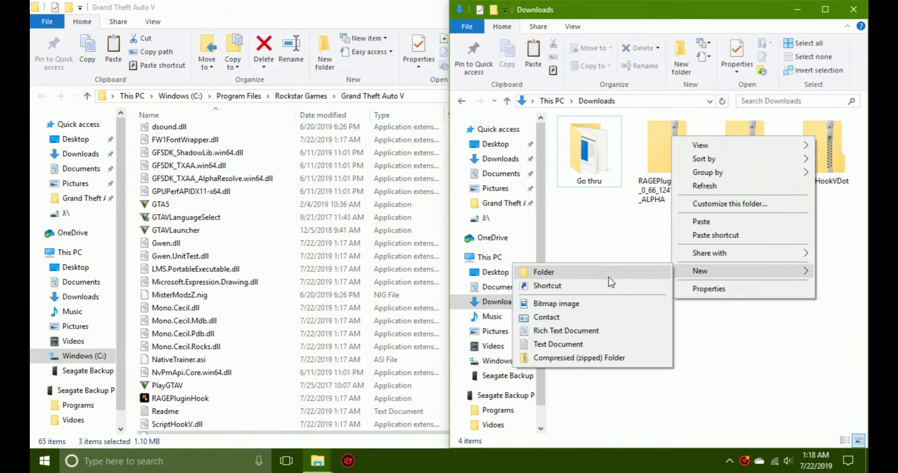
pyautogui.click(600, 276)
pyautogui.press('BackSpace')
pyautogui.write('Downloaded')
pyautogui.press('Return')
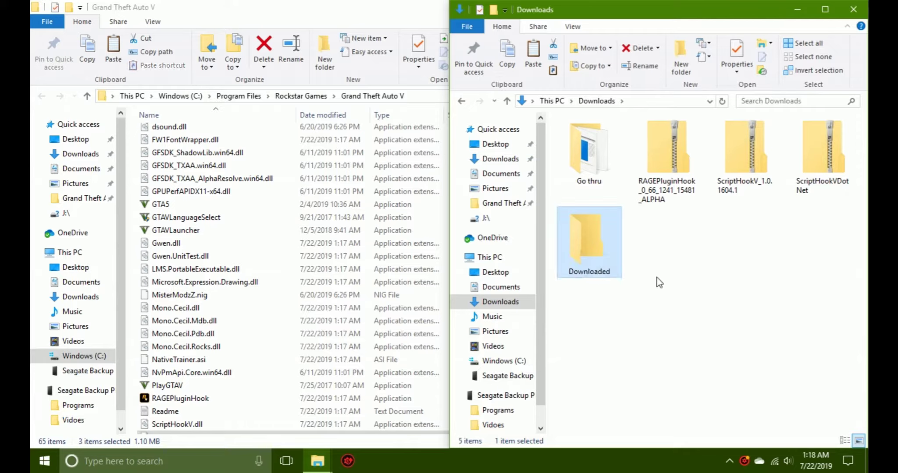
# Move the RAGEPluginHook, ScriptHookV and ScriptHookVDotNet archives into the Downloaded folder and minimize the Downloads window.
pyautogui.click(656, 278)
pyautogui.moveTo(857, 222); pyautogui.dragTo(591, 241)
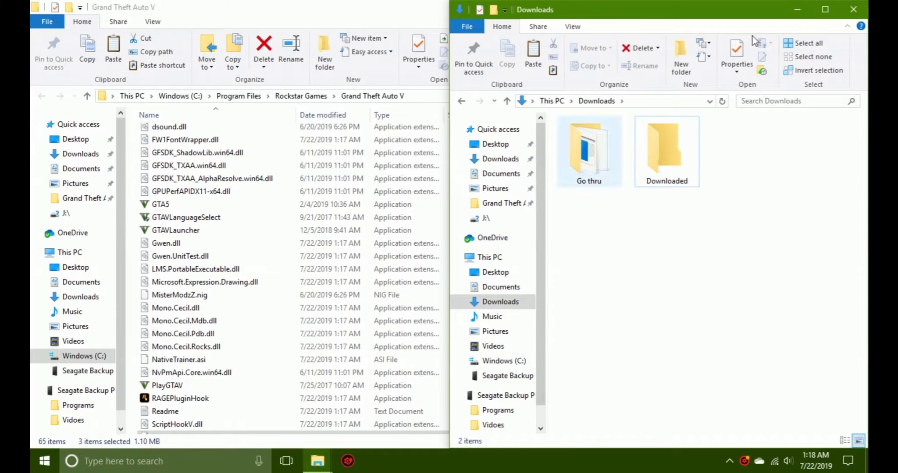
pyautogui.click(798, 10)
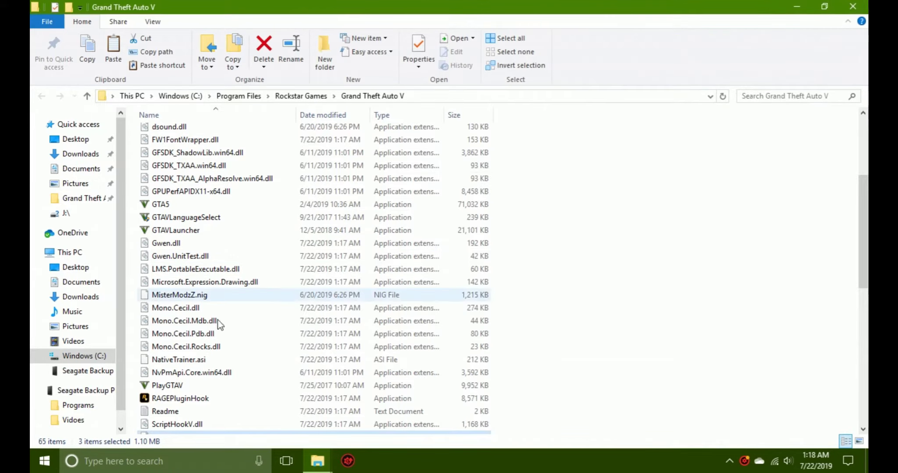
# Launch RAGEPluginHook from the Grand Theft Auto V folder and allow it to make changes to the device.
pyautogui.scroll(-2, 446, 330)
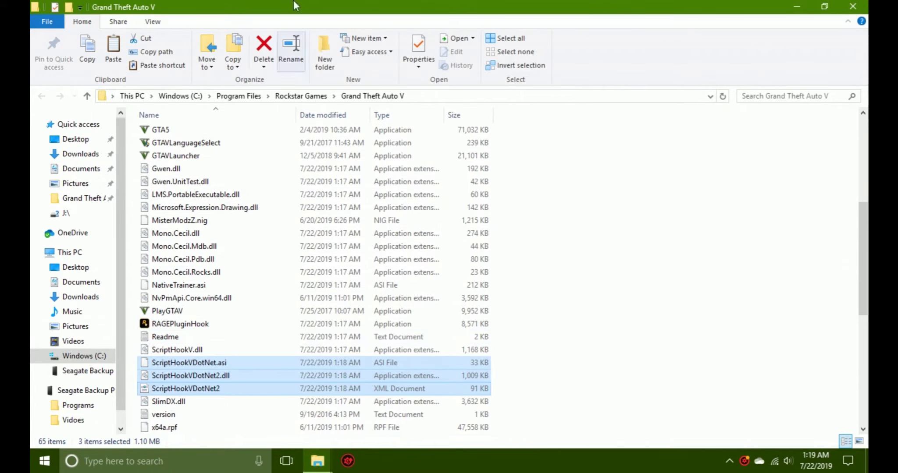
pyautogui.scroll(1, 204, 195)
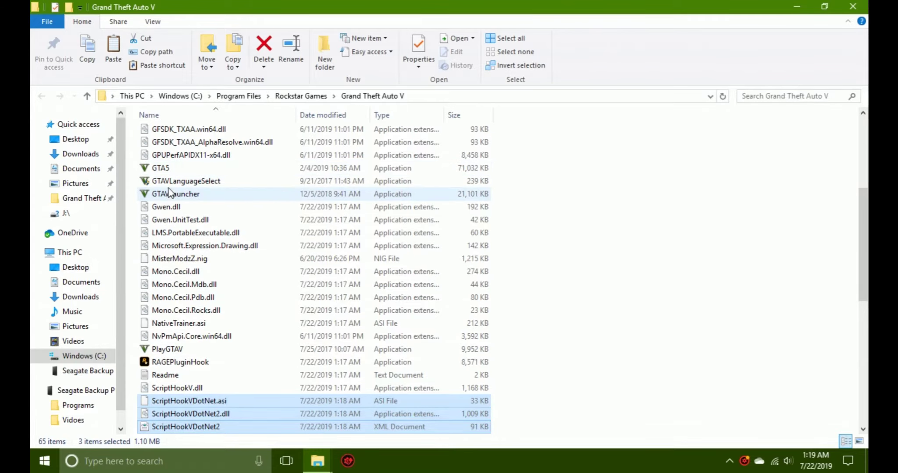
pyautogui.scroll(-1, 180, 221)
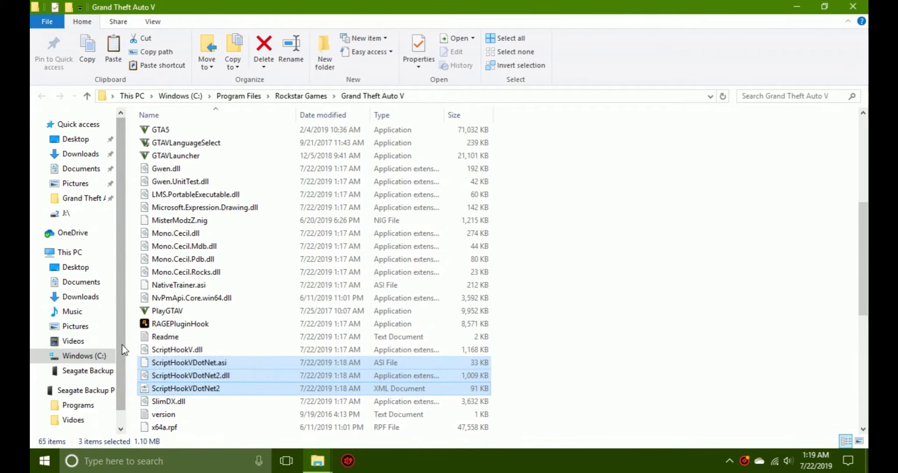
pyautogui.doubleClick(191, 324)
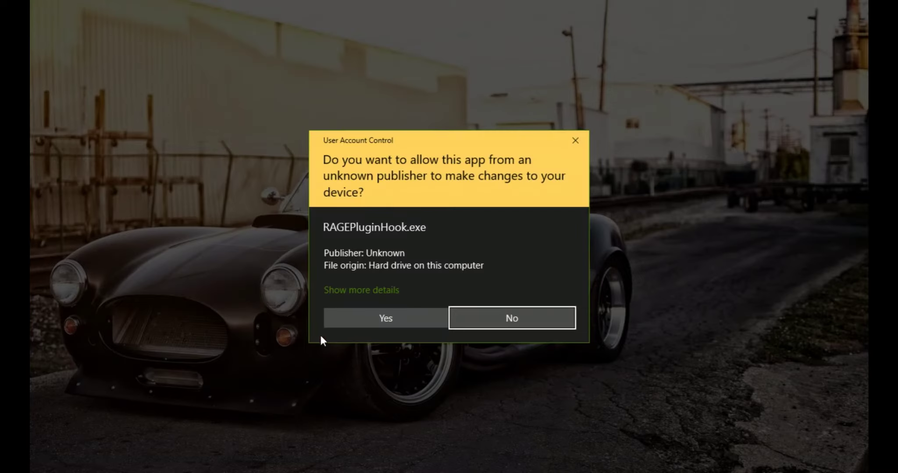
pyautogui.click(369, 325)
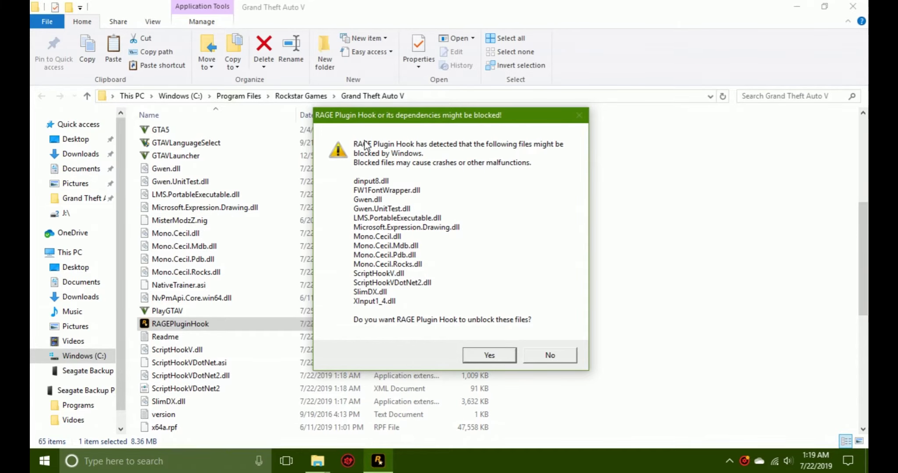
# Minimize the Grand Theft Auto V folder window and let RAGE Plugin Hook unblock the listed dependency files.
pyautogui.click(797, 6)
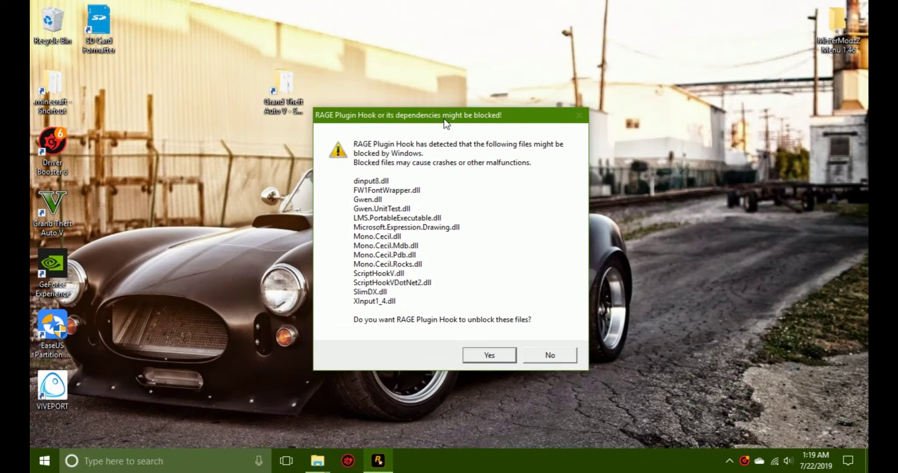
pyautogui.moveTo(444, 119); pyautogui.dragTo(439, 133)
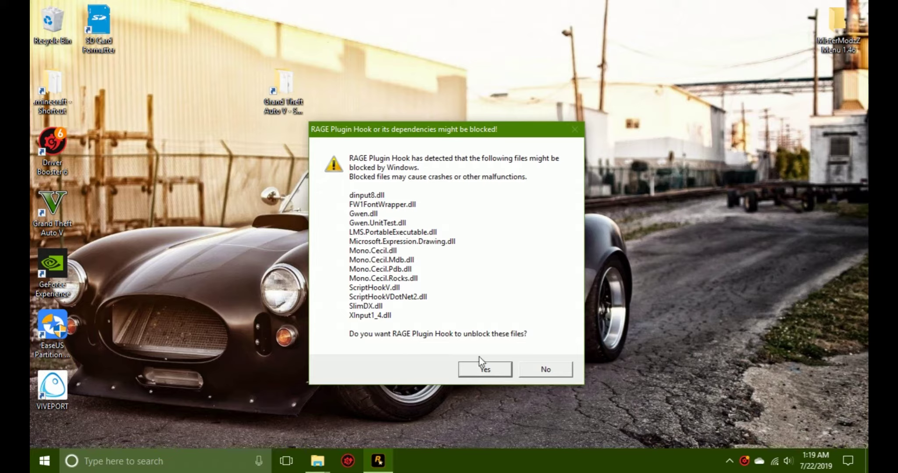
pyautogui.click(484, 369)
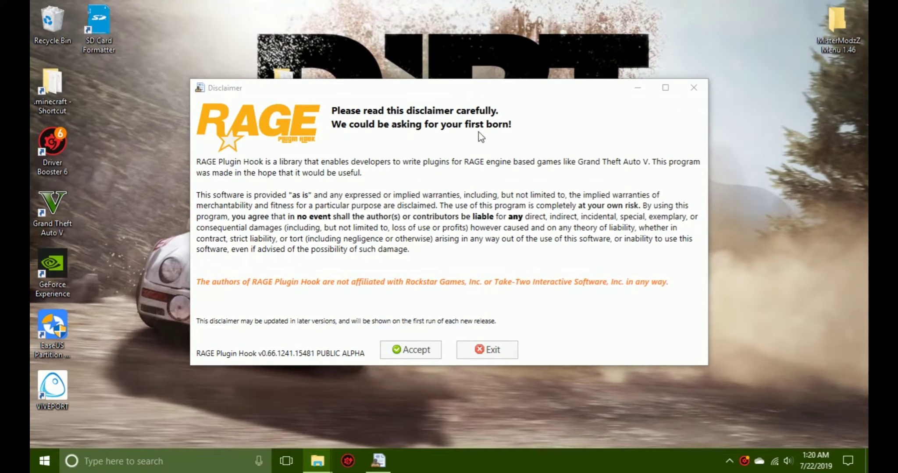
# Accept the RAGE Plugin Hook disclaimer and acknowledge the elevated privileges notice.
pyautogui.click(424, 352)
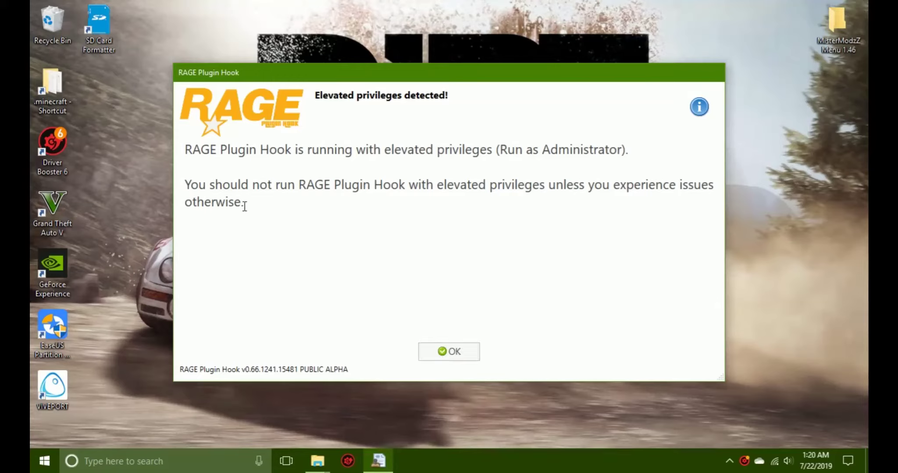
pyautogui.moveTo(622, 150); pyautogui.dragTo(238, 151)
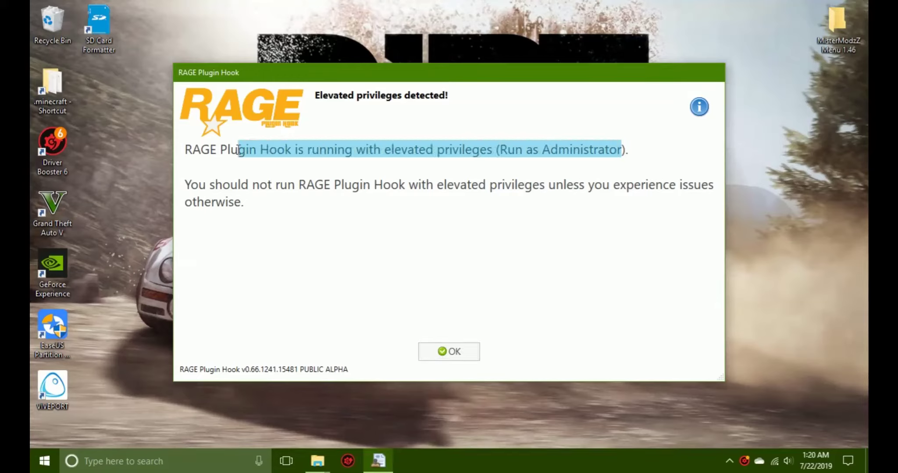
pyautogui.click(456, 350)
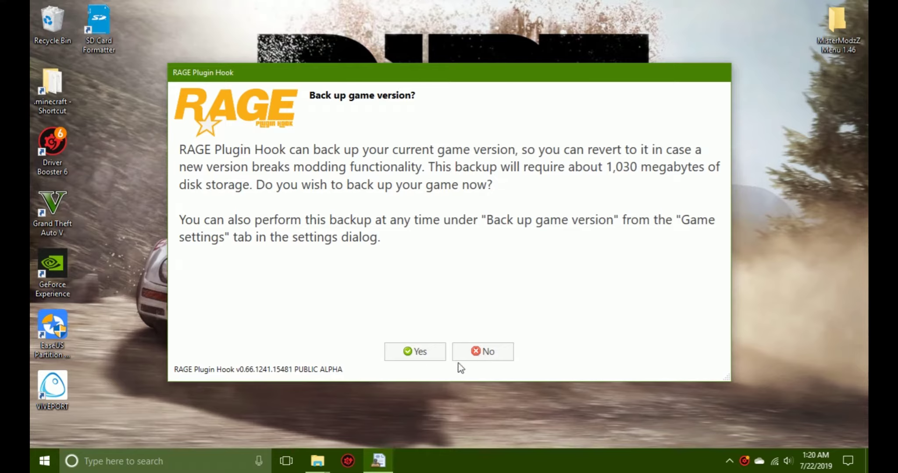
# Close RAGE Plugin Hook at the game backup prompt and relaunch it from the Grand Theft Auto V folder, dismissing the duplicate-launch notice.
pyautogui.rightClick(378, 460)
pyautogui.click(369, 439)
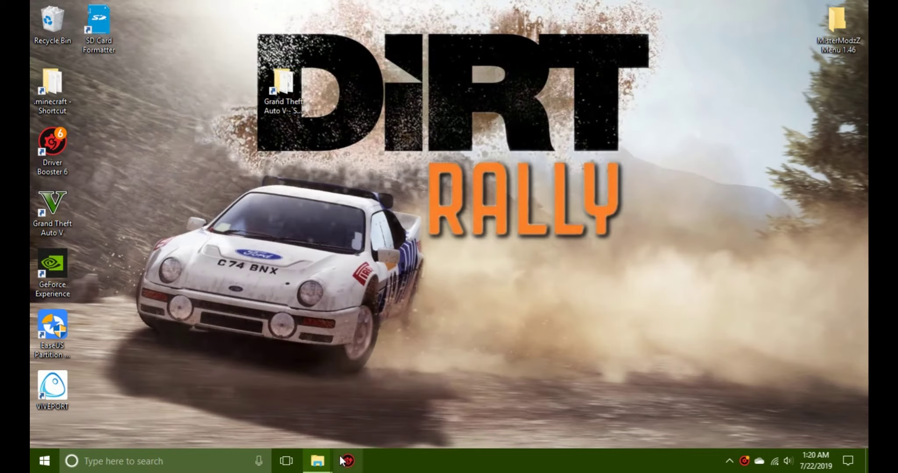
pyautogui.moveTo(317, 460)
pyautogui.click(331, 407)
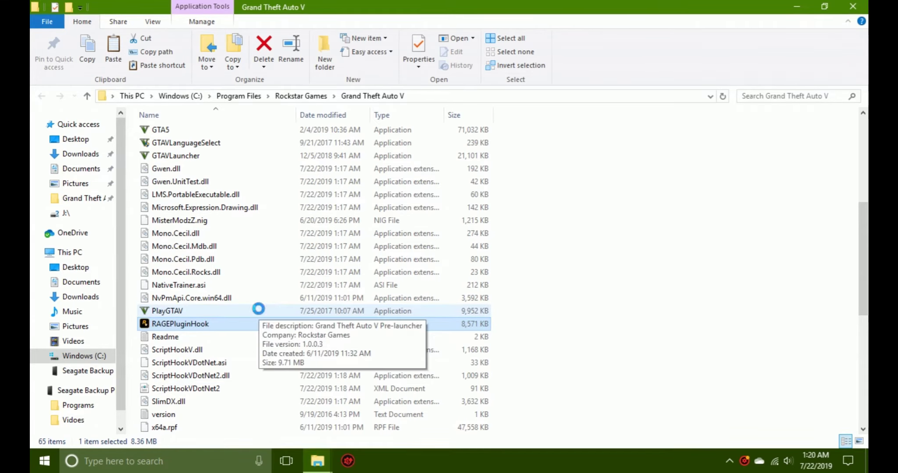
pyautogui.click(434, 353)
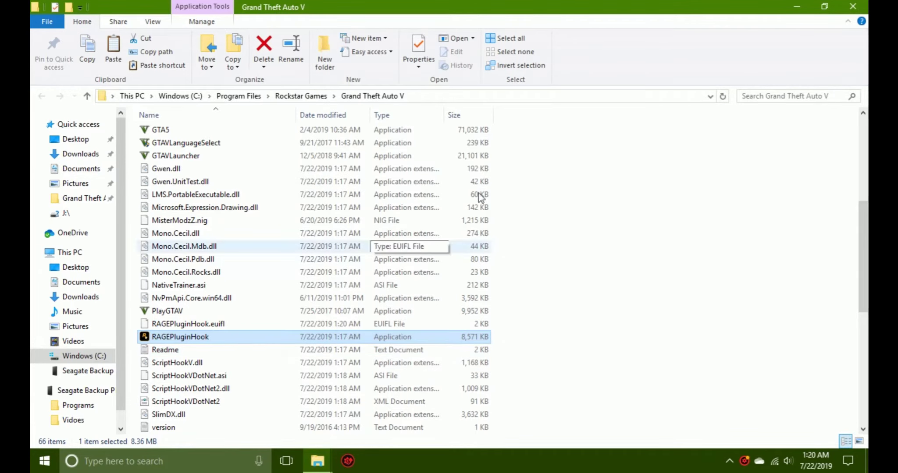
pyautogui.click(796, 7)
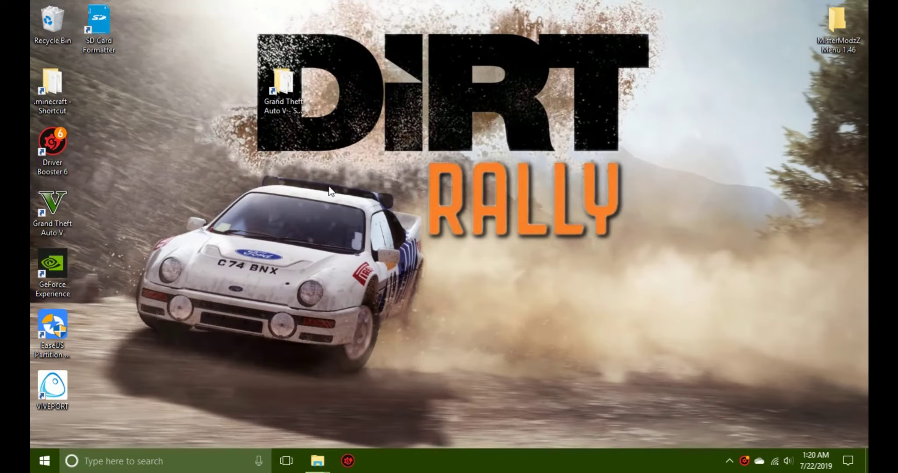
pyautogui.moveTo(318, 461)
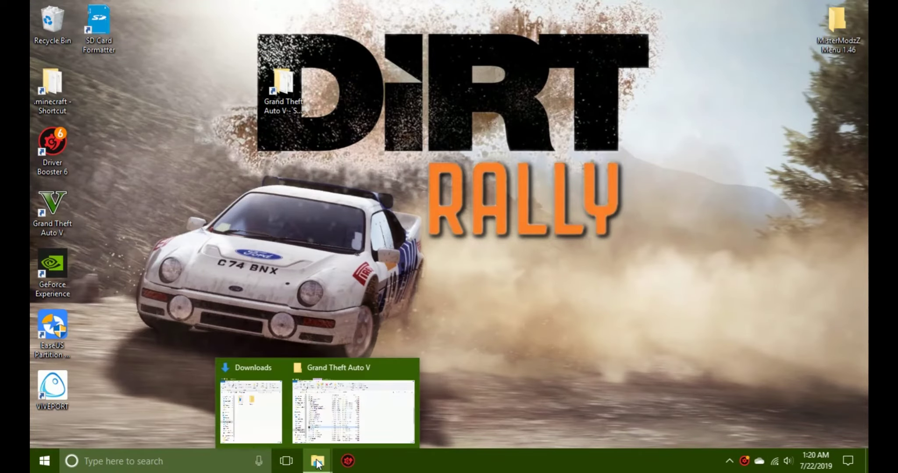
pyautogui.click(339, 400)
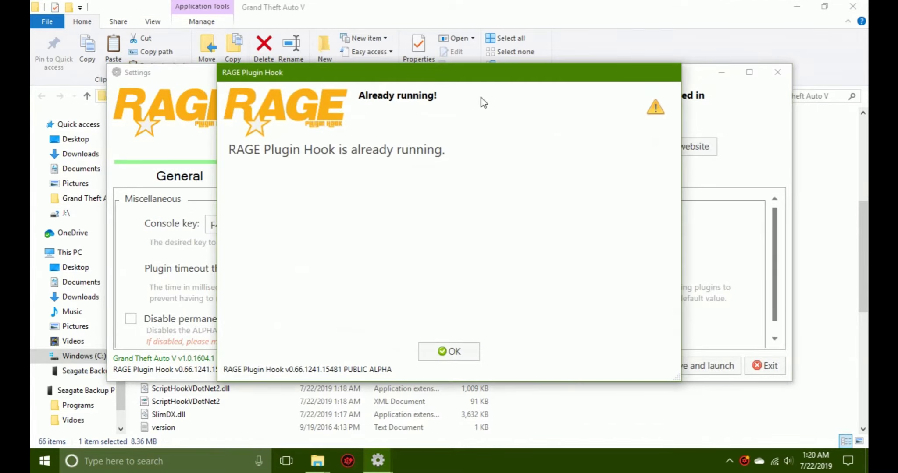
pyautogui.click(444, 355)
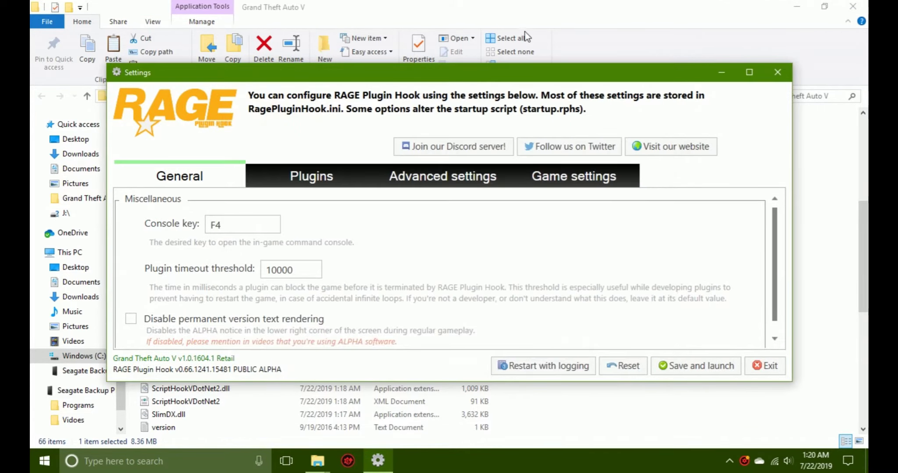
# Maximize the RAGE Plugin Hook settings window and set the console key to F3.
pyautogui.moveTo(405, 74); pyautogui.dragTo(401, 1)
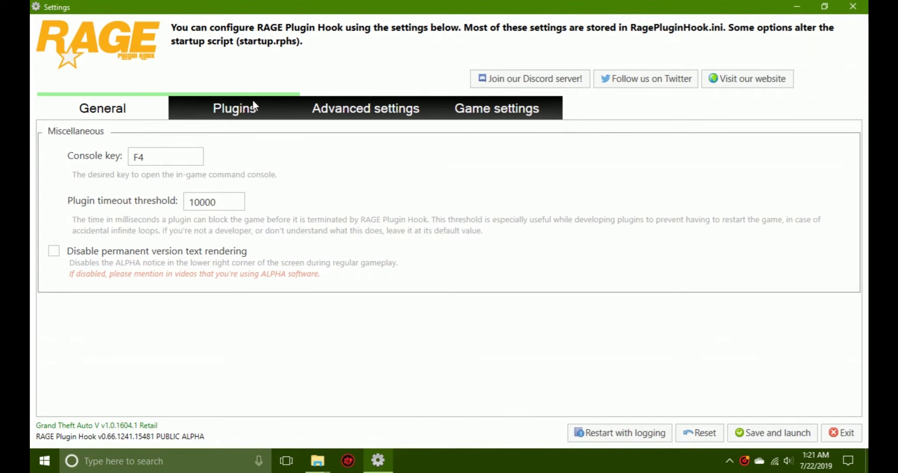
pyautogui.click(177, 159)
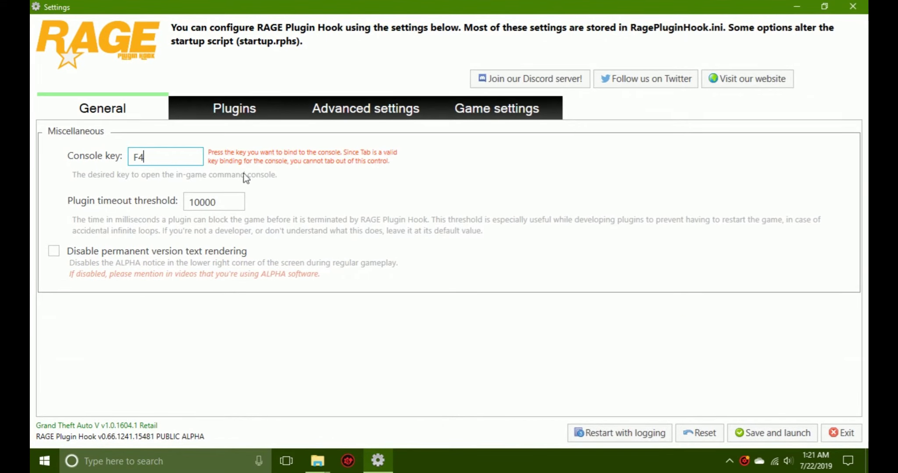
pyautogui.click(523, 163)
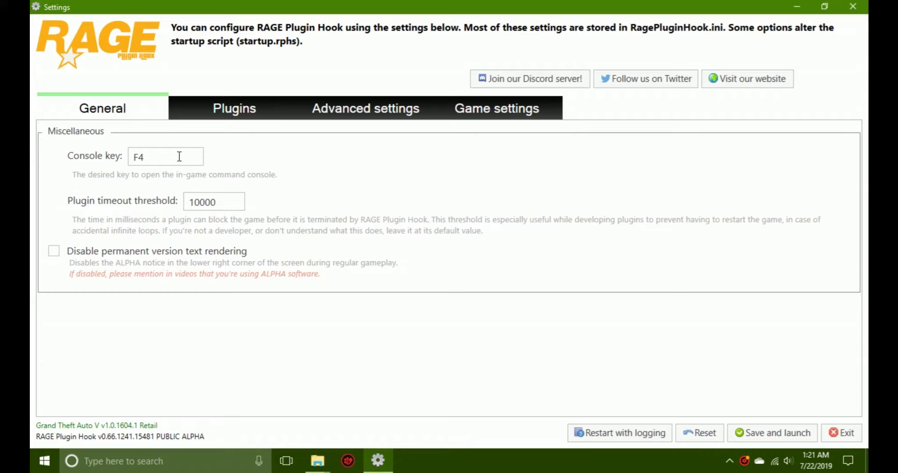
pyautogui.click(237, 118)
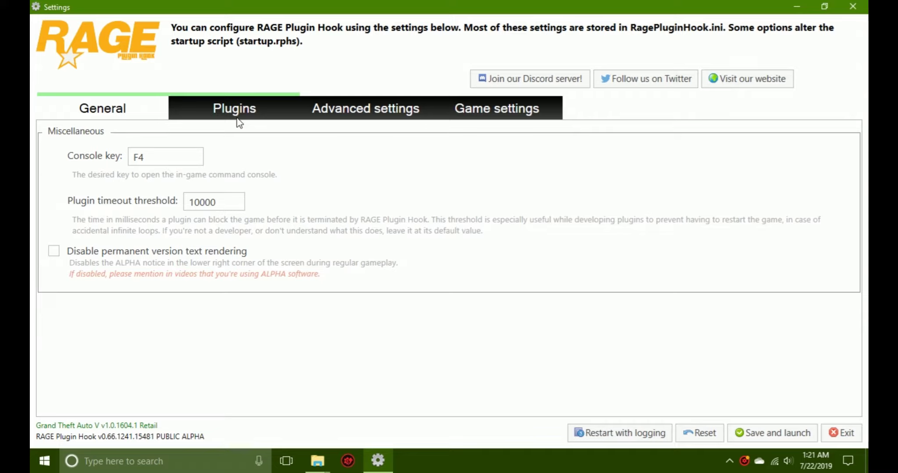
pyautogui.click(167, 161)
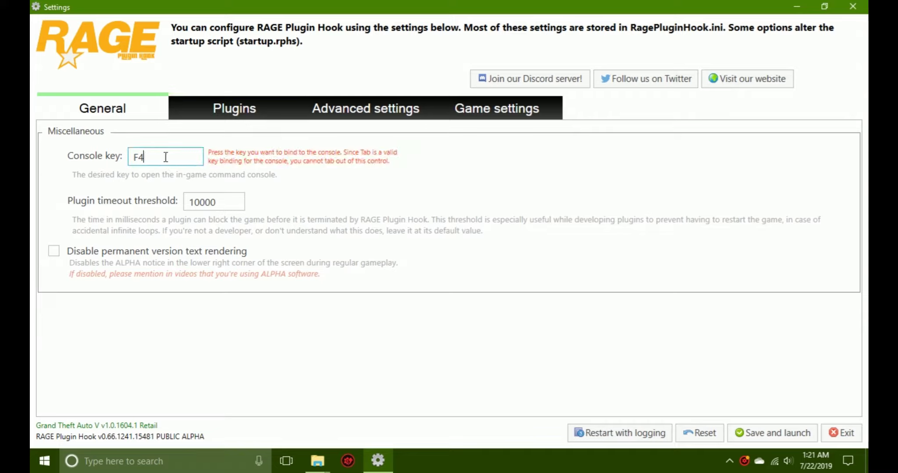
pyautogui.click(449, 174)
pyautogui.click(236, 110)
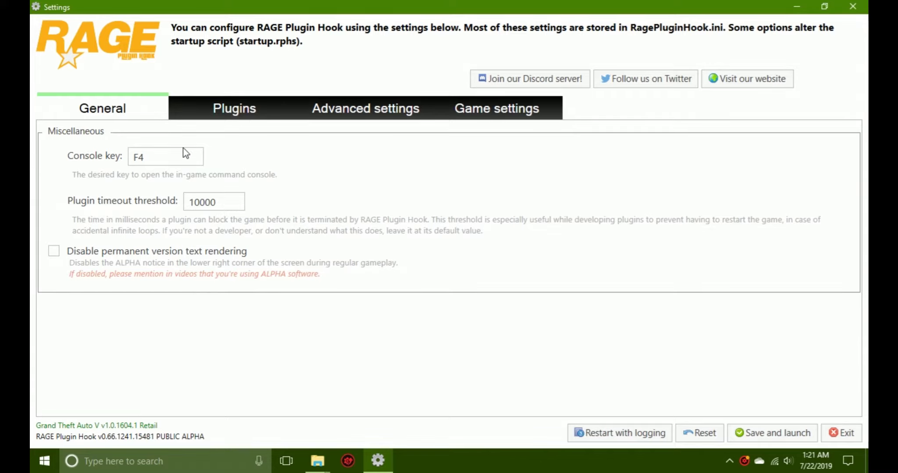
pyautogui.click(183, 153)
# Examine the RAGE Plugin Hook plugin options and the advanced command line and development settings.
pyautogui.click(250, 117)
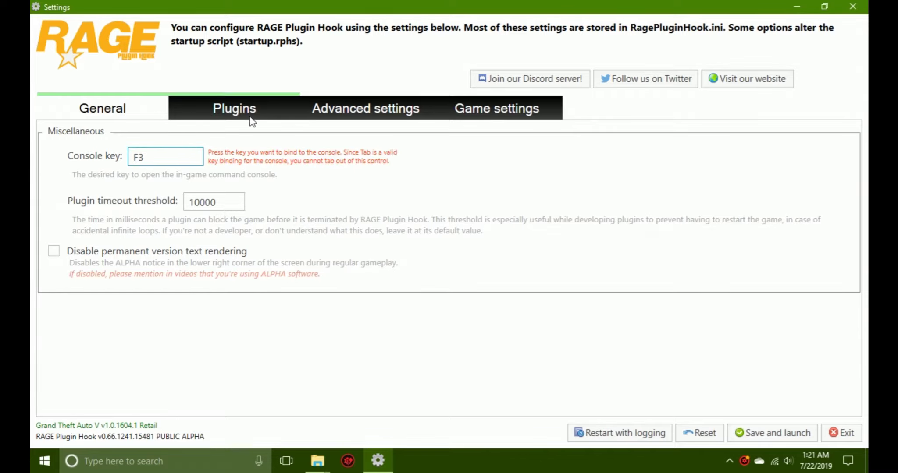
pyautogui.click(309, 109)
pyautogui.scroll(-1, 173, 223)
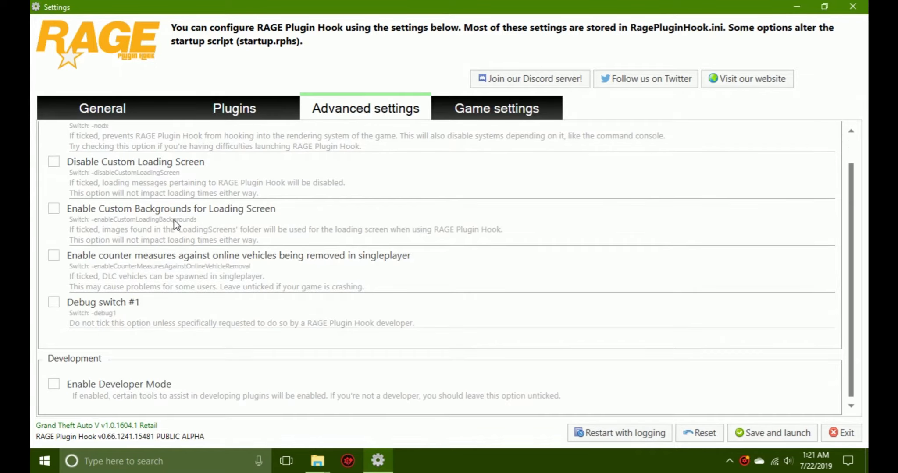
pyautogui.scroll(1, 175, 224)
# Examine the RAGE Plugin Hook game settings, including the version backup and revert options and the game's command line switches.
pyautogui.click(450, 101)
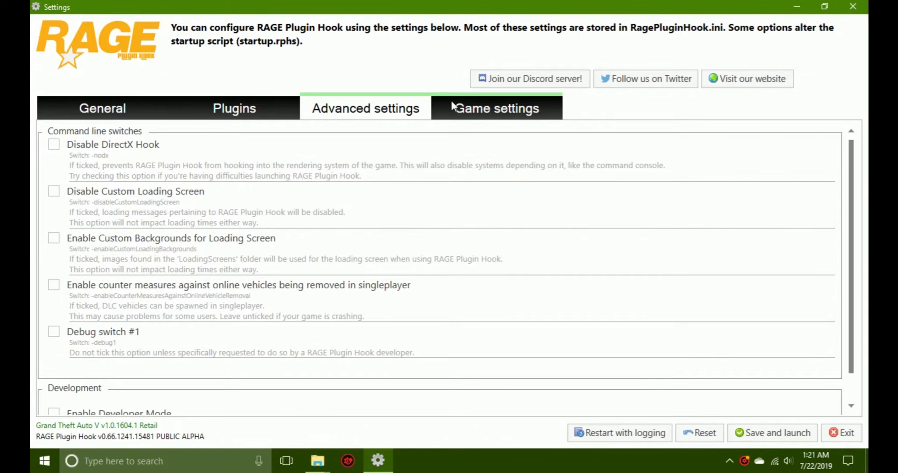
pyautogui.click(52, 176)
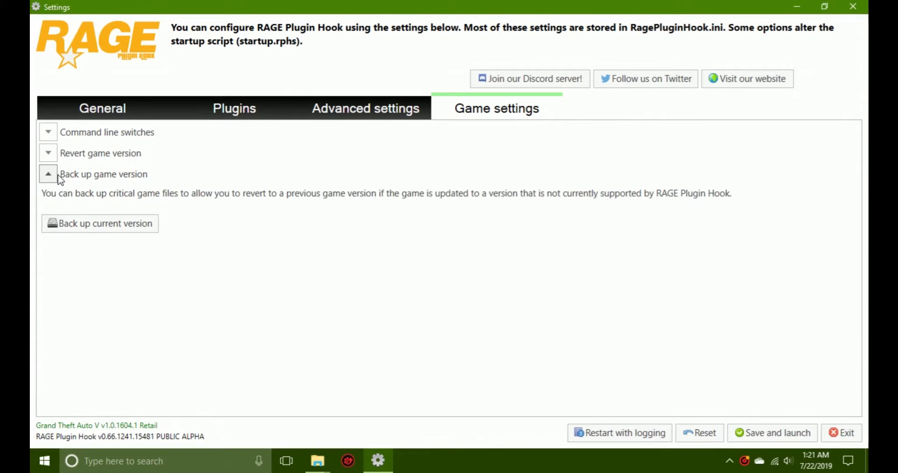
pyautogui.click(48, 154)
pyautogui.click(48, 155)
pyautogui.click(48, 176)
pyautogui.click(49, 132)
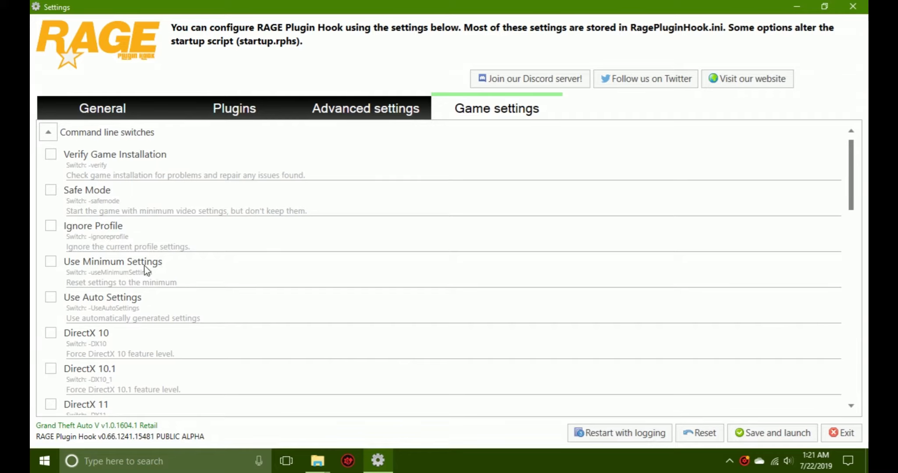
pyautogui.scroll(-3, 88, 265)
pyautogui.scroll(-1, 93, 261)
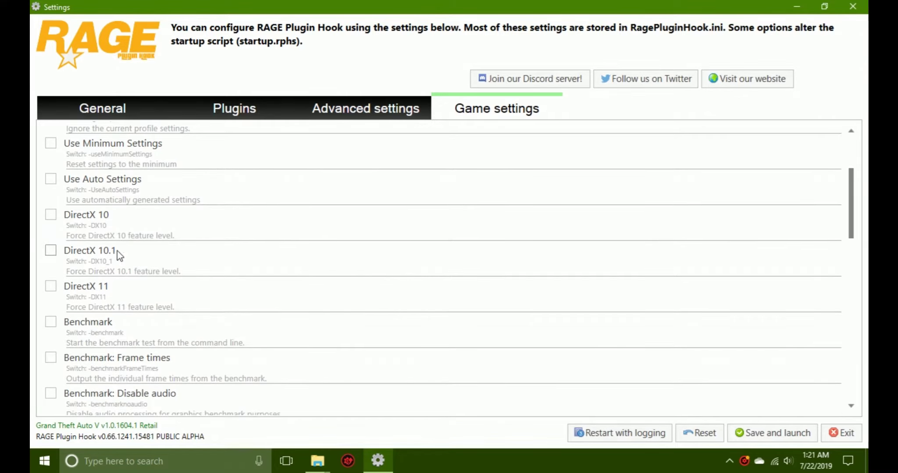
pyautogui.scroll(-2, 121, 306)
pyautogui.scroll(-1, 233, 279)
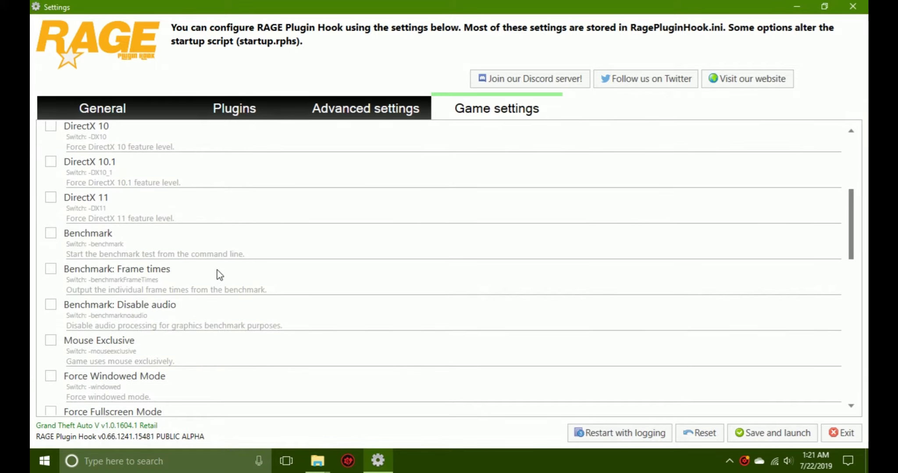
pyautogui.scroll(-2, 181, 274)
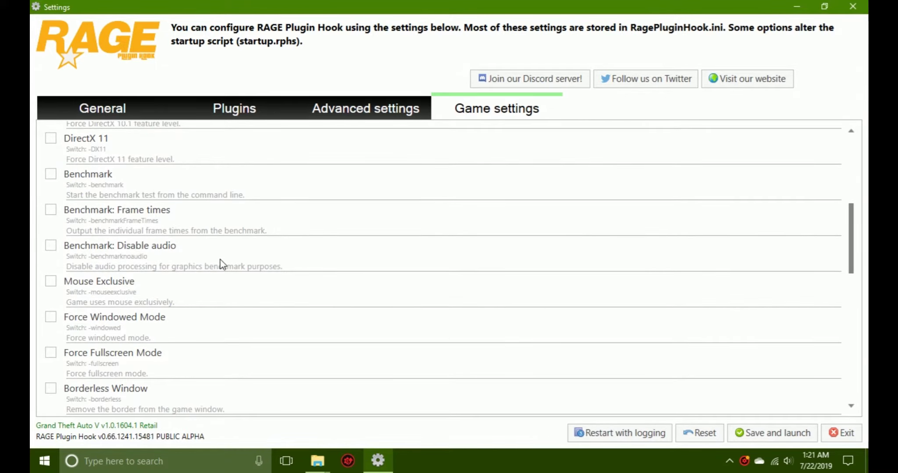
pyautogui.scroll(-2, 221, 262)
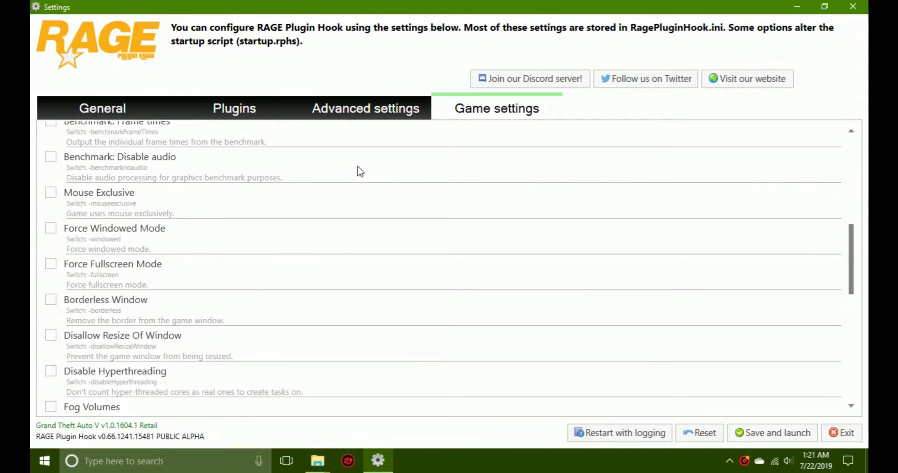
pyautogui.scroll(-5, 272, 239)
pyautogui.scroll(-2, 270, 237)
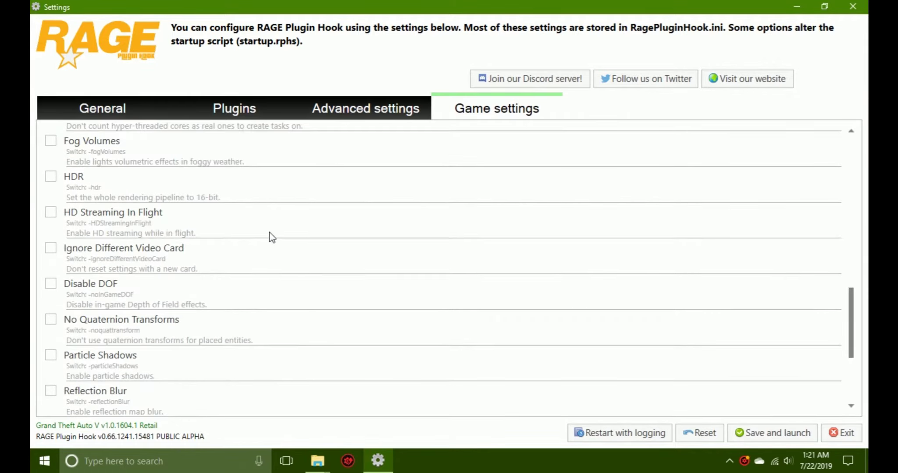
# Recheck the other settings pages, save the RAGE Plugin Hook configuration, acknowledge the settings dialog notice, and launch RAGEPluginHook again.
pyautogui.click(254, 114)
pyautogui.click(360, 114)
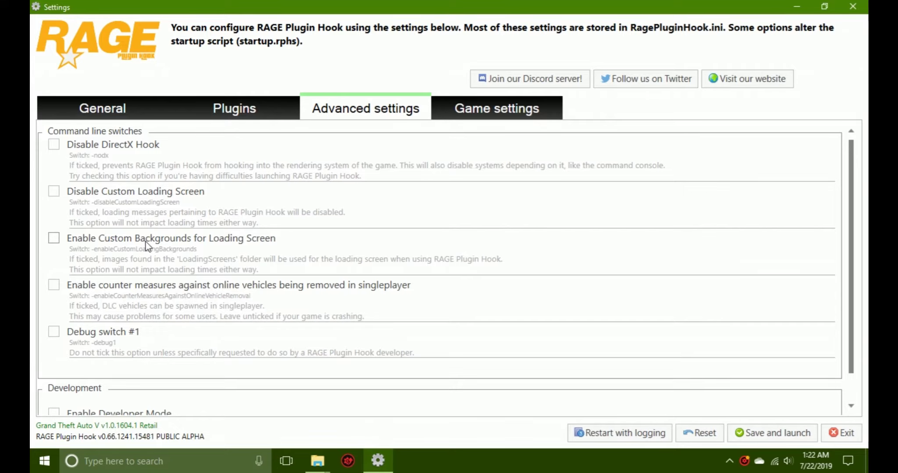
pyautogui.click(239, 110)
pyautogui.click(110, 108)
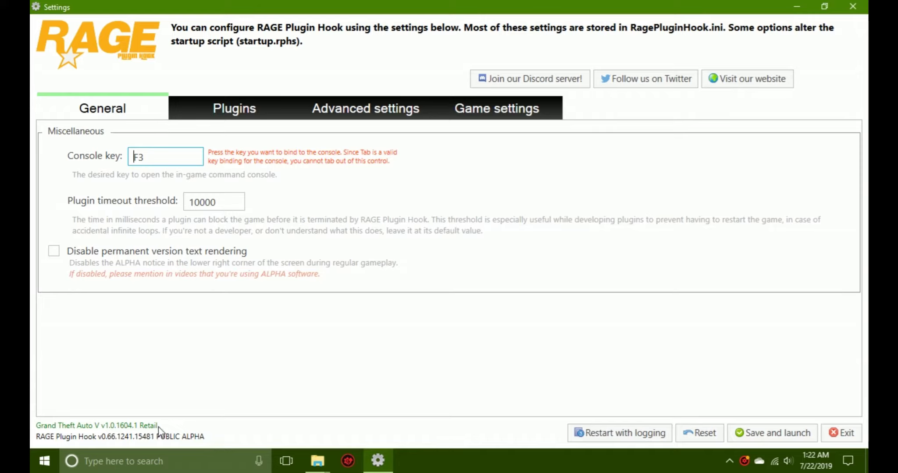
pyautogui.click(791, 436)
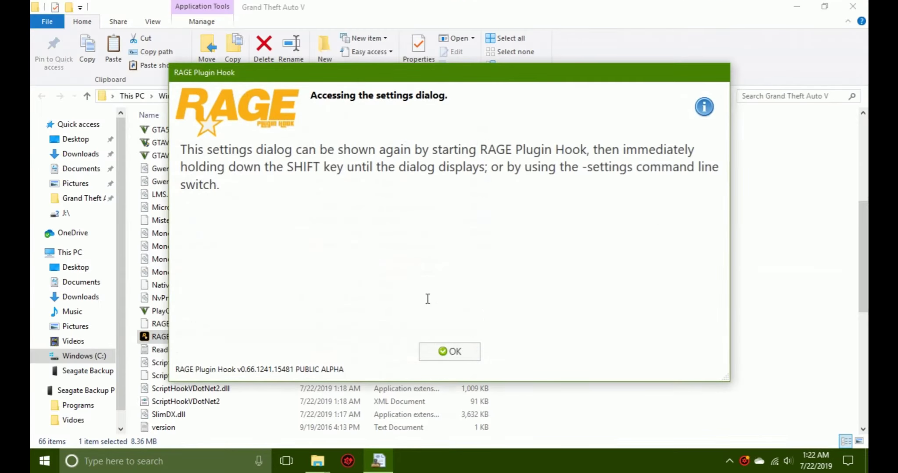
pyautogui.click(445, 352)
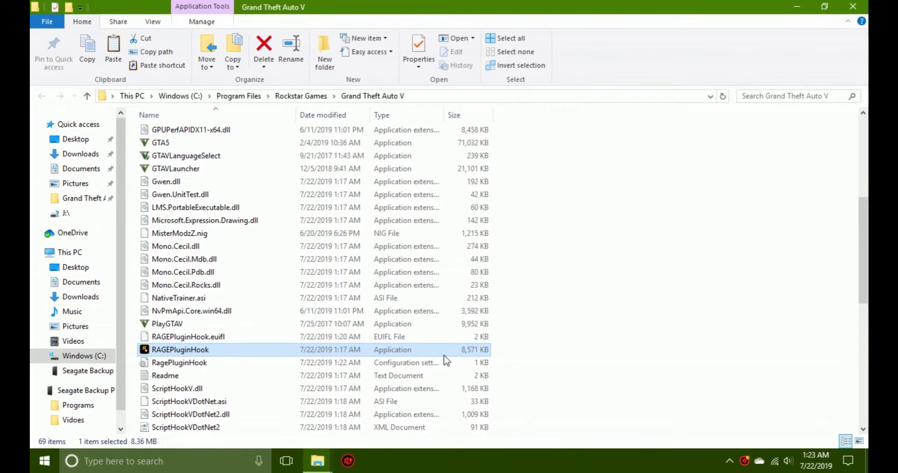
pyautogui.doubleClick(386, 351)
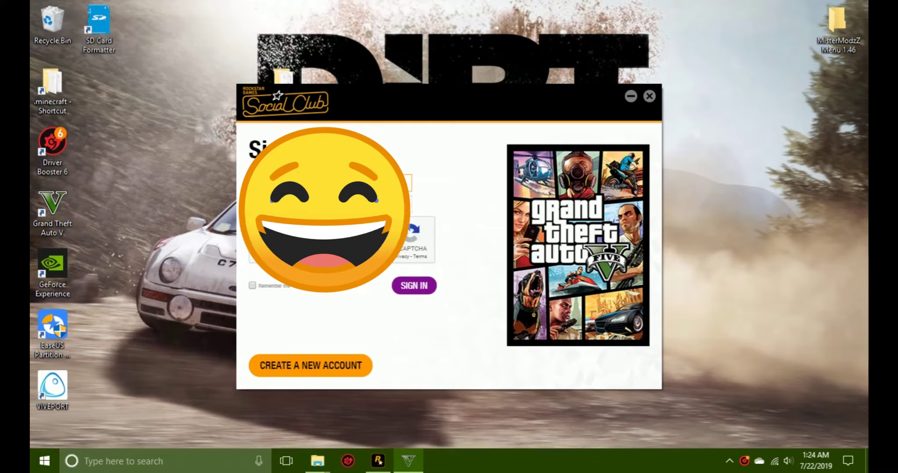
# Complete the traffic lights image verification, enable Remember me, and sign in to Rockstar Games Social Club.
pyautogui.press('Tab')
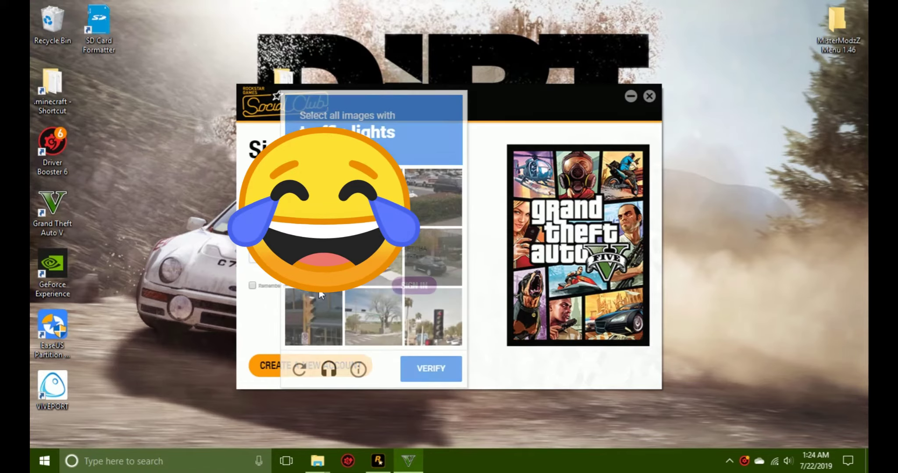
pyautogui.click(389, 310)
pyautogui.click(428, 323)
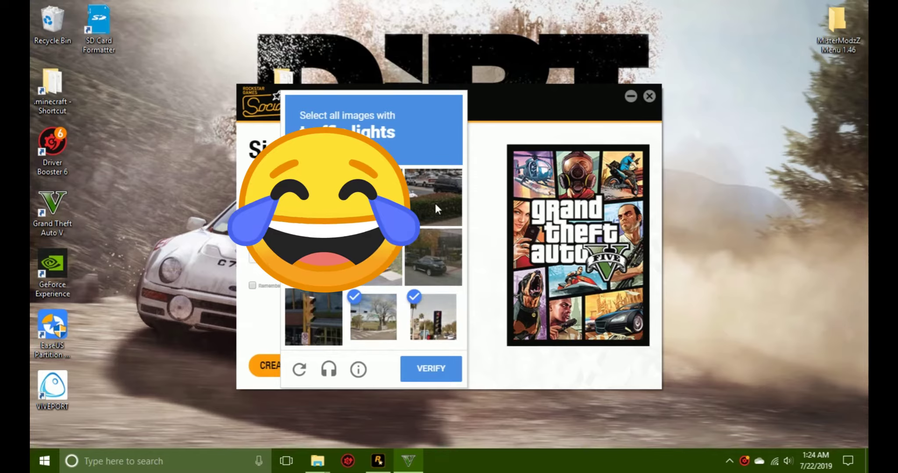
pyautogui.click(313, 314)
pyautogui.click(447, 370)
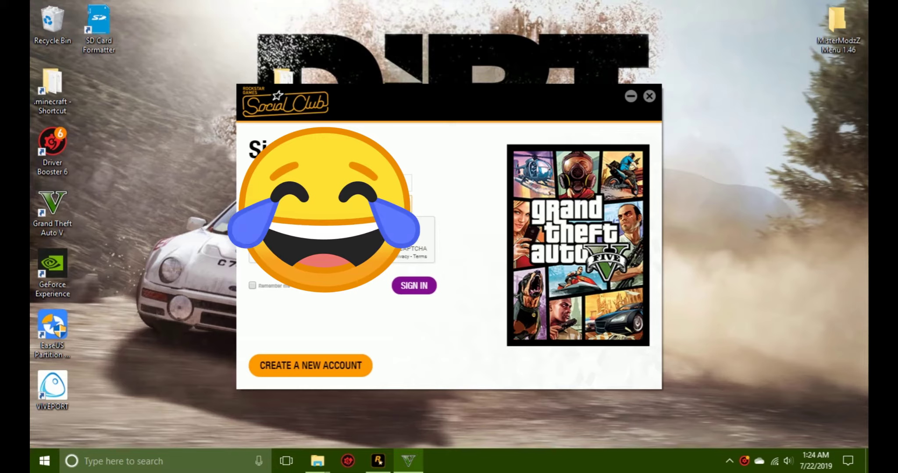
pyautogui.click(252, 285)
pyautogui.click(404, 293)
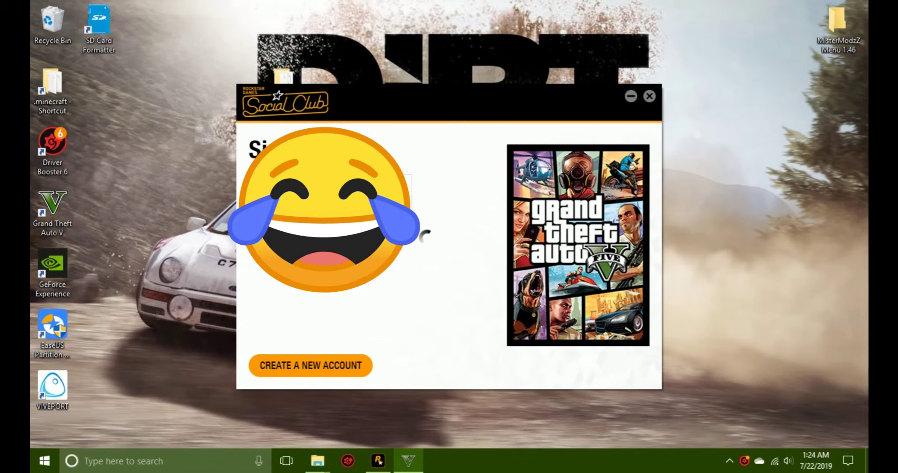
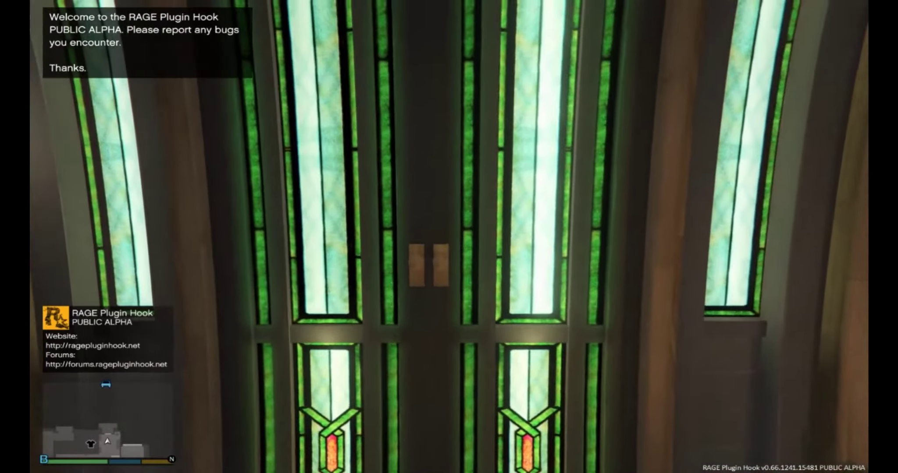
# Walk the character out of the house onto the driveway and toggle the RAGE Plugin Hook console to check its log.
pyautogui.press('w')
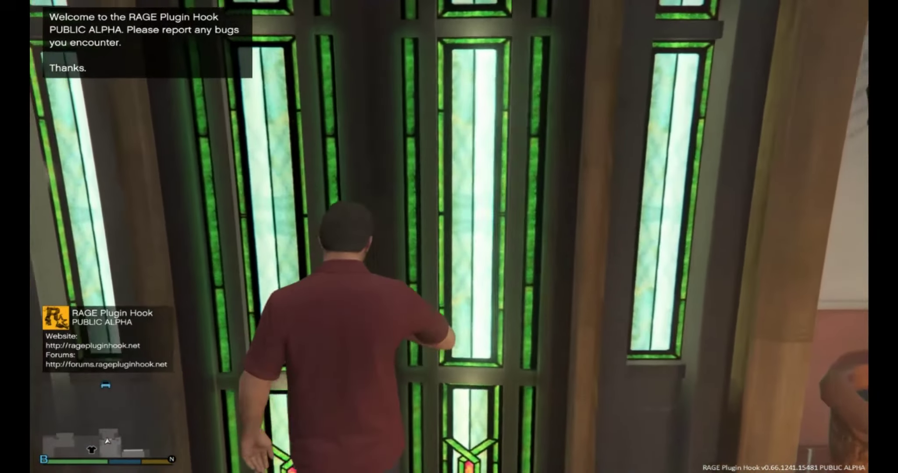
pyautogui.press('w')
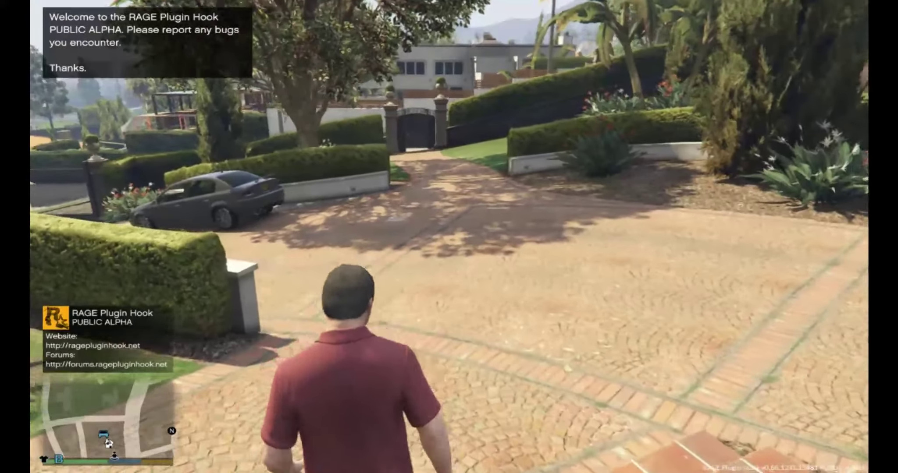
pyautogui.press('F4')
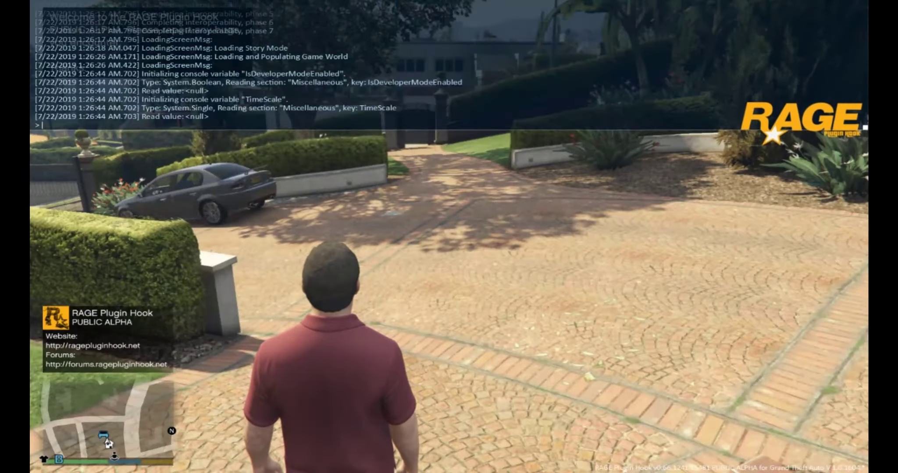
pyautogui.press('F4')
pyautogui.press('F4')
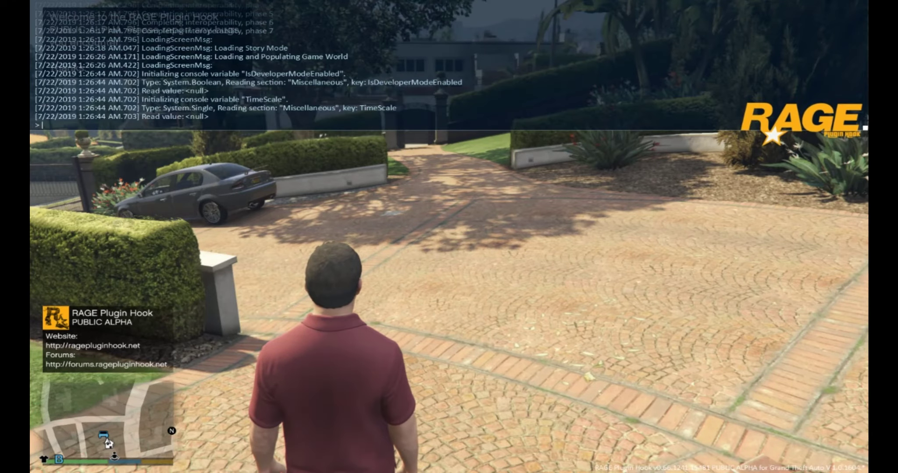
pyautogui.press('F4')
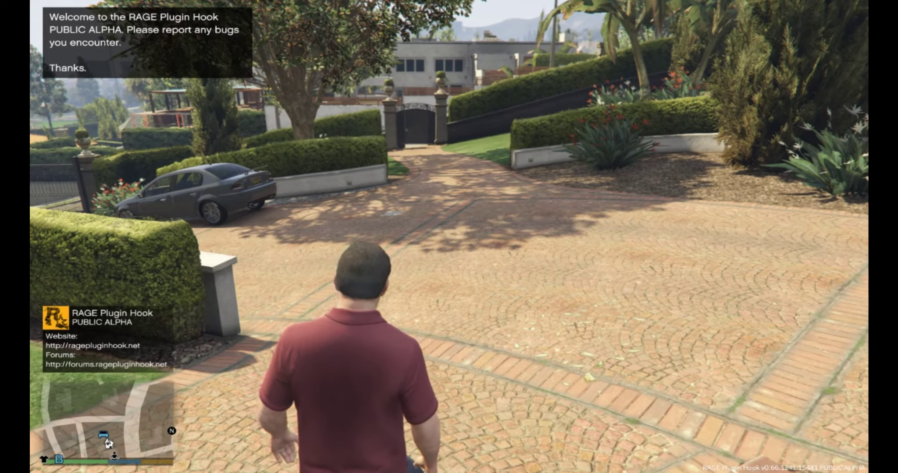
pyautogui.press('F4')
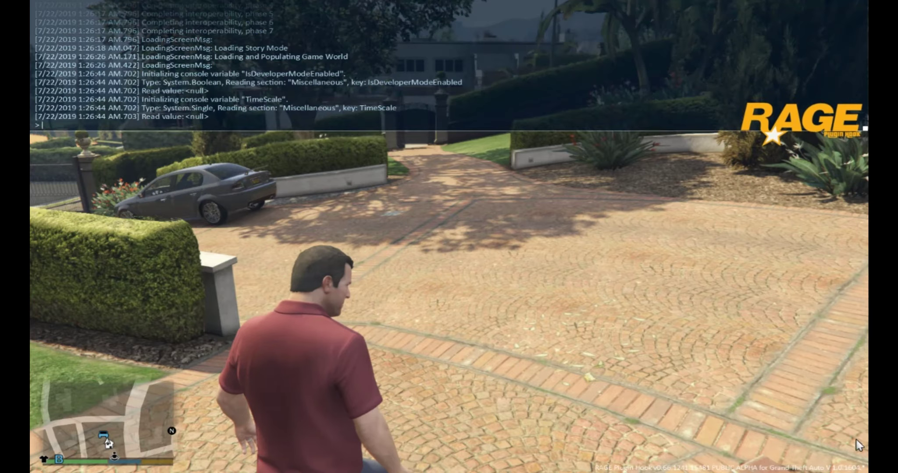
pyautogui.scroll(5, 858, 445)
pyautogui.scroll(-5, 858, 445)
# Bring up the Native Trainer and open the Car Spawner from its vehicle options.
pyautogui.press('F4')
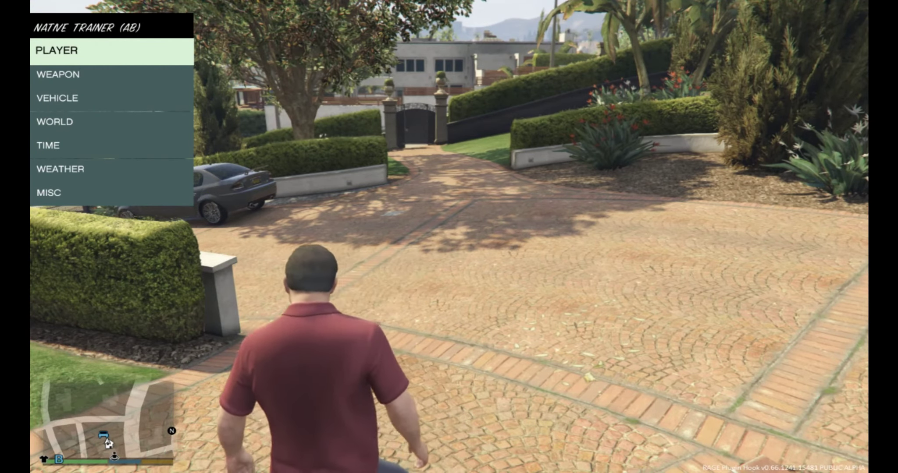
pyautogui.press('Down')
pyautogui.press('Down')
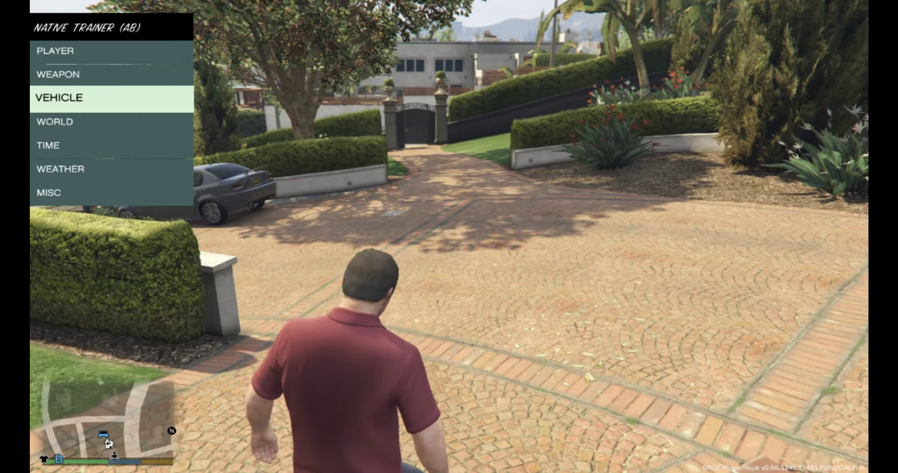
pyautogui.press('Up')
pyautogui.press('Up')
pyautogui.press('Down')
pyautogui.press('Down')
pyautogui.press('Down')
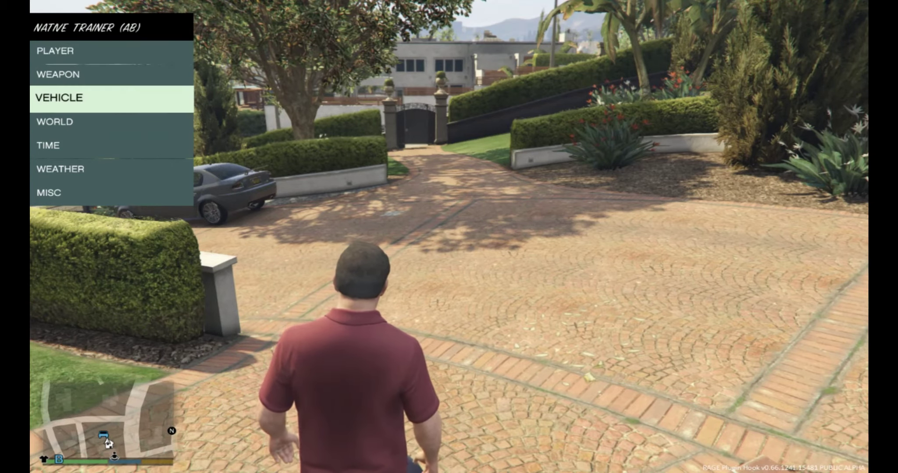
pyautogui.press('Up')
pyautogui.press('Return')
pyautogui.press('Down')
pyautogui.press('Up')
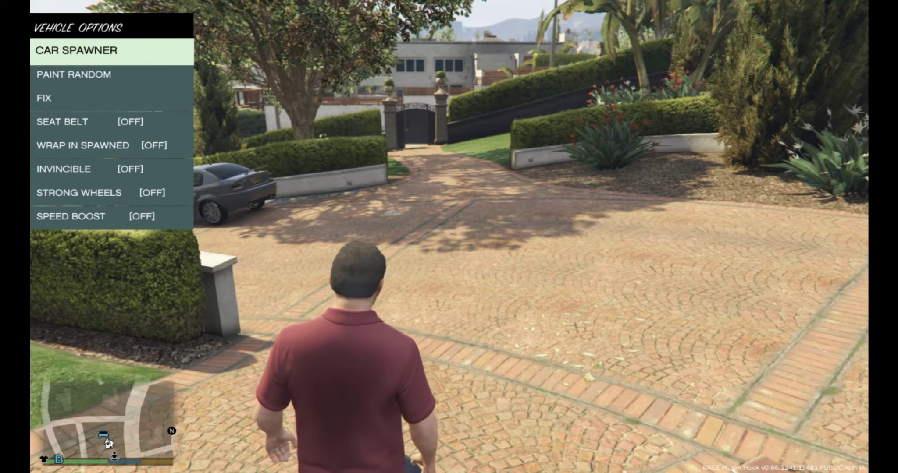
pyautogui.press('Return')
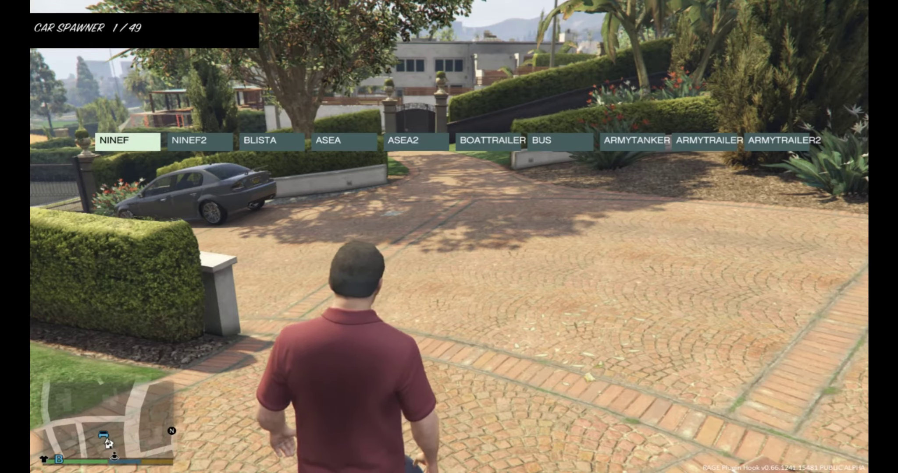
# Browse the vehicle models in the Car Spawner through to the page listing SHERIFF and SHERIFF2.
pyautogui.press('Left')
pyautogui.press('Left')
pyautogui.press('Left')
pyautogui.press('Left')
pyautogui.press('Left')
pyautogui.press('Left')
pyautogui.press('Left')
pyautogui.press('Down')
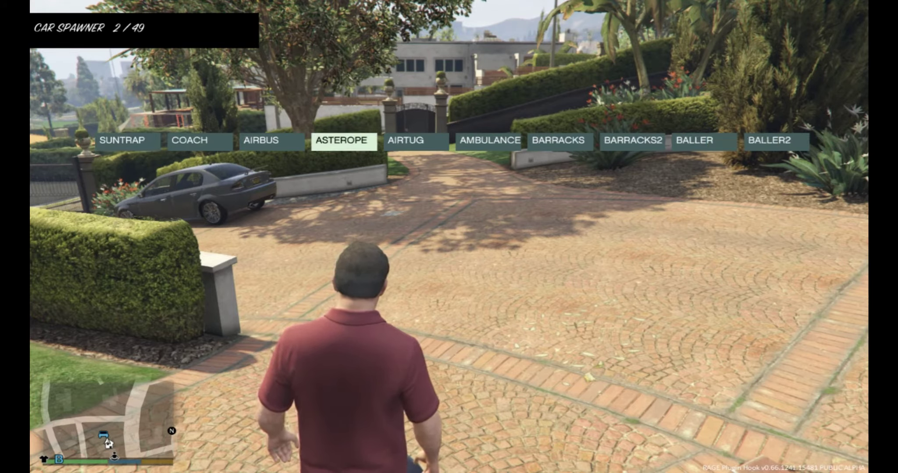
pyautogui.press('Down')
pyautogui.press('Down')
pyautogui.press('Down')
pyautogui.press('Down')
pyautogui.press('Down')
pyautogui.press('Down')
pyautogui.press('Down')
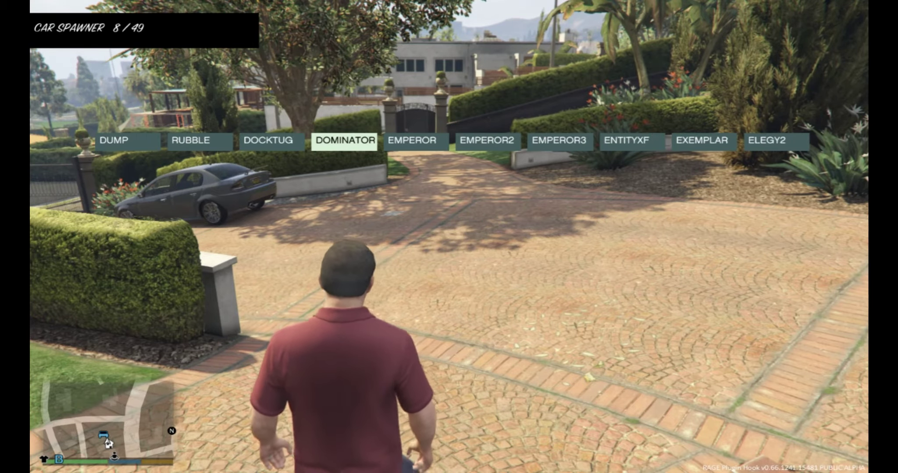
pyautogui.press('Right')
pyautogui.press('Right')
pyautogui.press('Right')
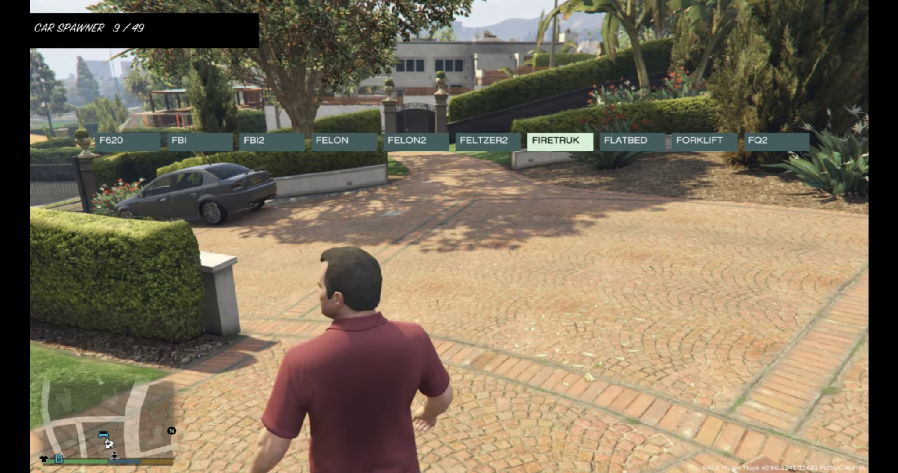
pyautogui.press('Down')
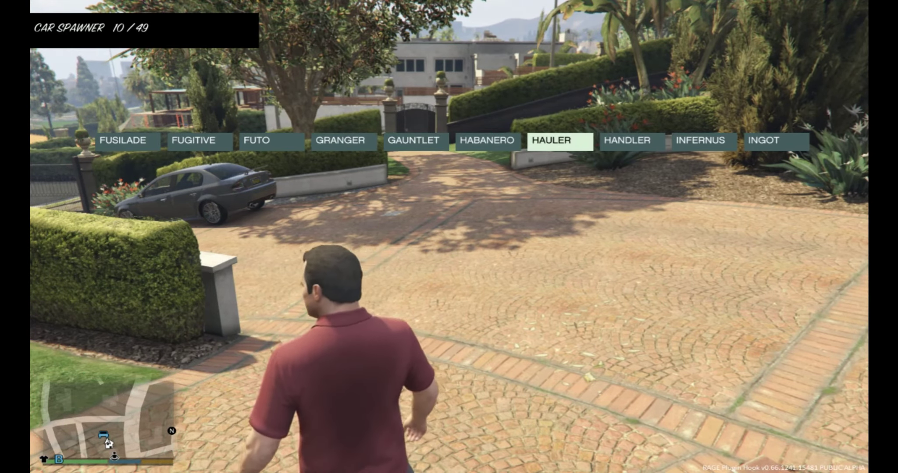
pyautogui.press('Down')
pyautogui.press('Up')
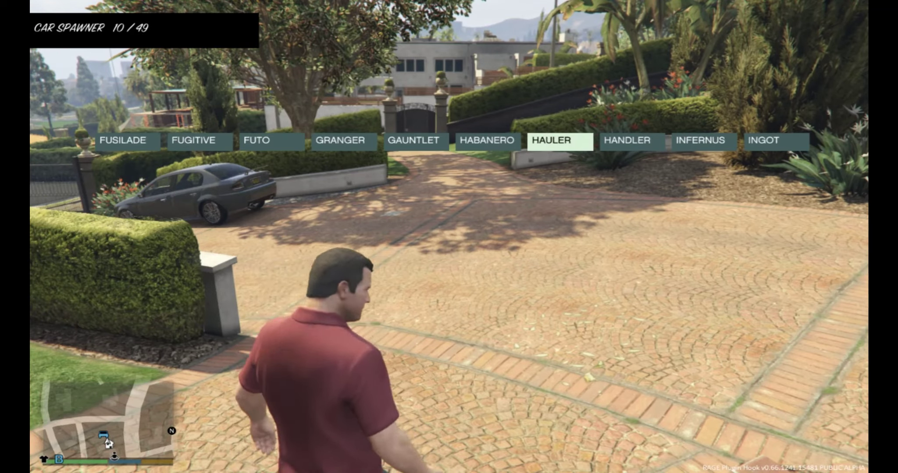
pyautogui.press('Up')
pyautogui.press('Up')
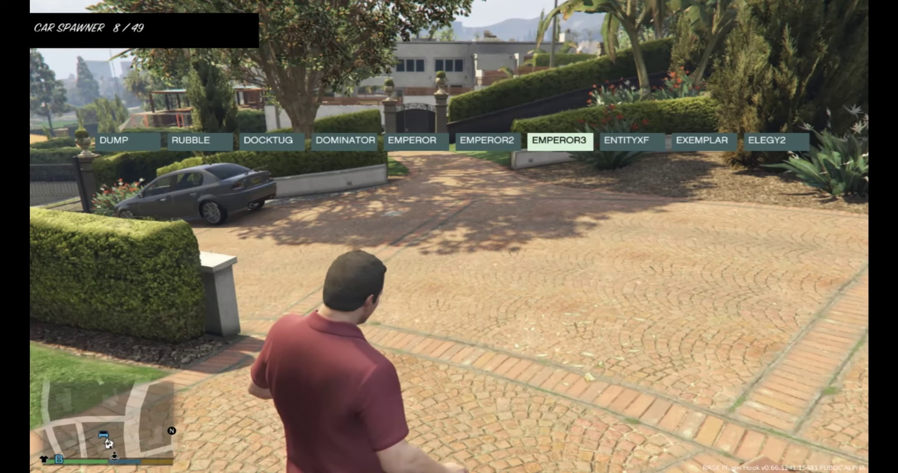
pyautogui.press('Down')
pyautogui.press('Down')
pyautogui.press('Down')
pyautogui.press('Down')
pyautogui.press('Down')
pyautogui.press('Down')
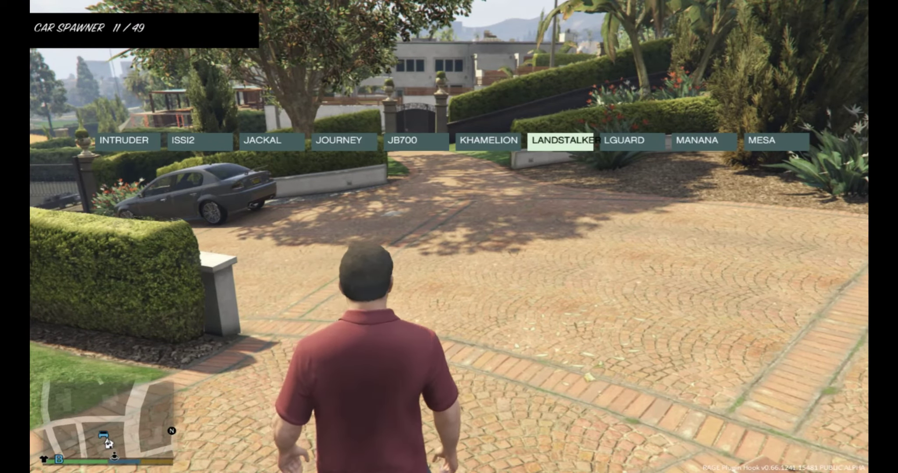
pyautogui.press('Down')
pyautogui.press('Down')
pyautogui.press('Down')
pyautogui.press('Down')
pyautogui.press('Down')
pyautogui.press('Down')
pyautogui.press('Down')
pyautogui.press('Down')
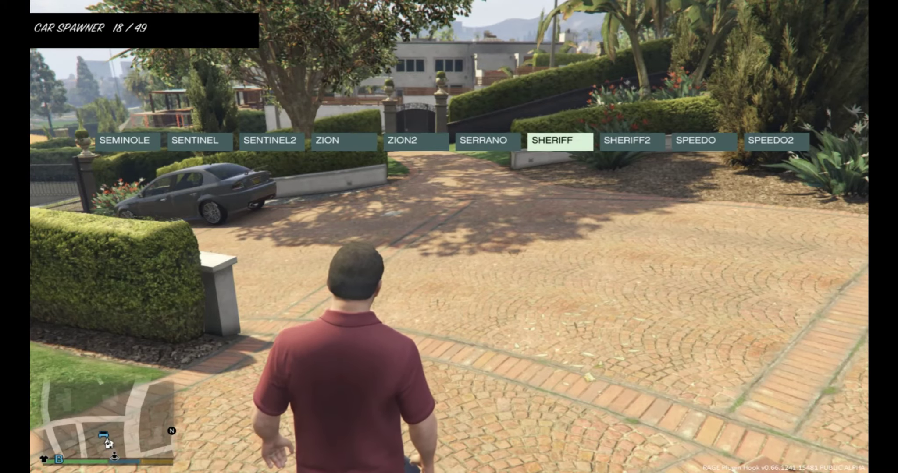
# Leave the Car Spawner and look over the Native Trainer's vehicle options.
pyautogui.press('Escape')
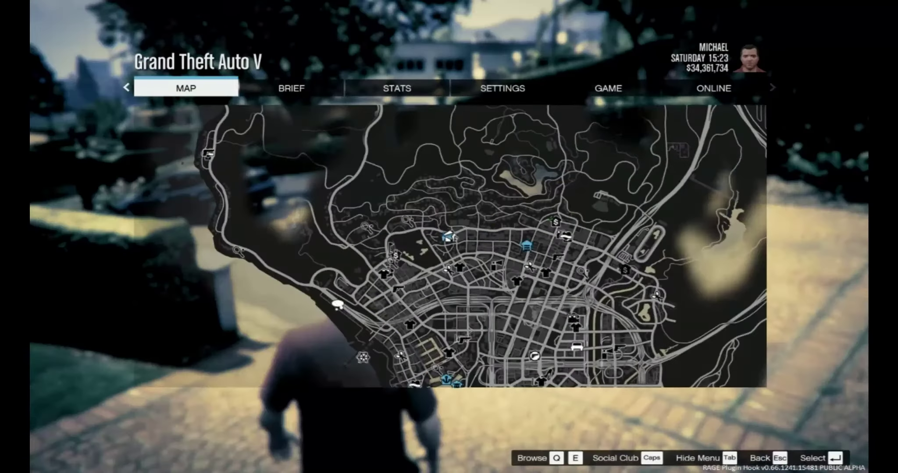
pyautogui.press('Escape')
pyautogui.press('BackSpace')
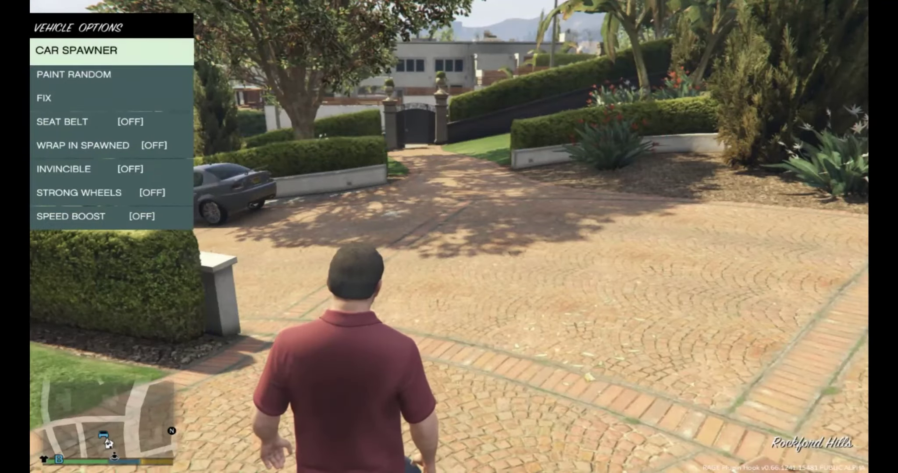
pyautogui.press('Down')
pyautogui.press('Down')
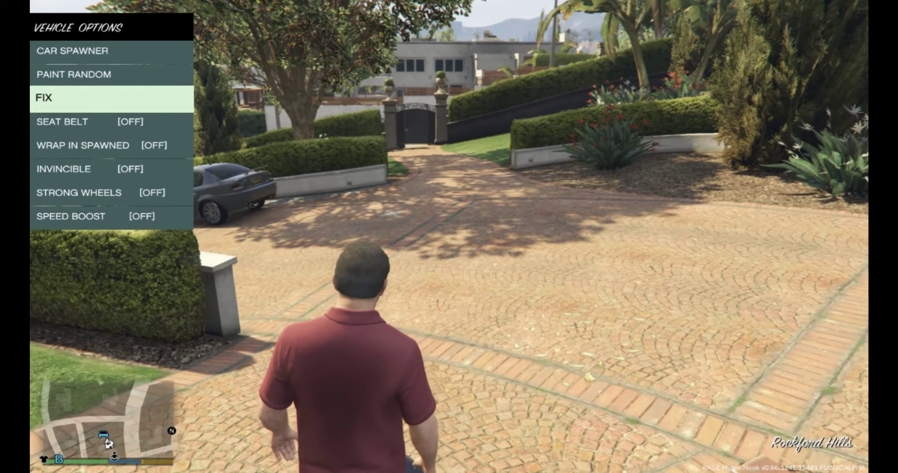
pyautogui.press('BackSpace')
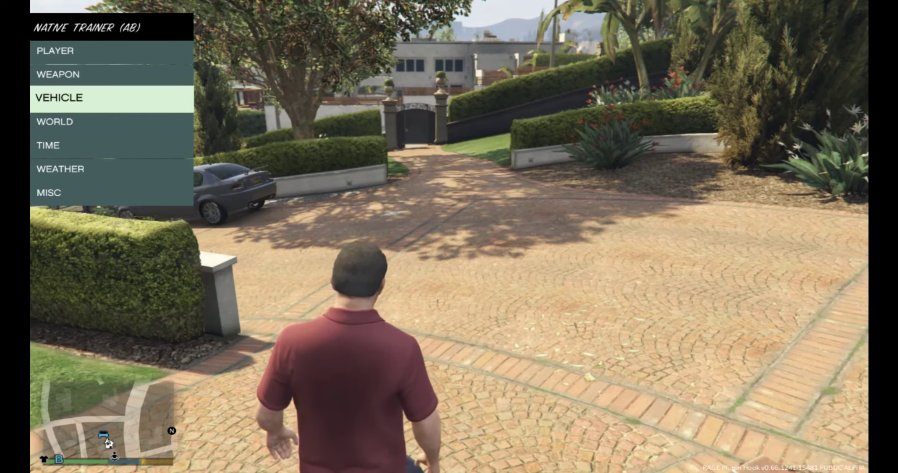
# Check the trainer's player options briefly, including Teleport, and return to the main trainer list.
pyautogui.press('Up')
pyautogui.press('Up')
pyautogui.press('Return')
pyautogui.press('Down')
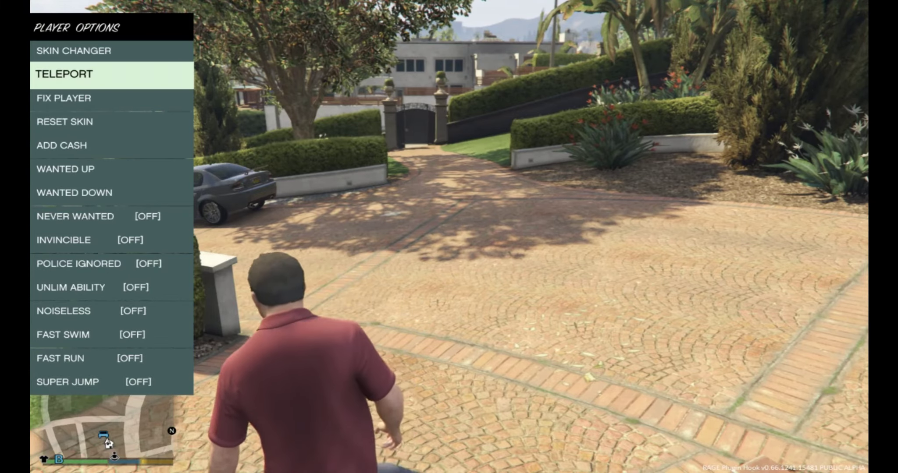
pyautogui.press('BackSpace')
# Give the character every weapon with Get All Weapon in the trainer's weapon options.
pyautogui.press('Down')
pyautogui.press('Return')
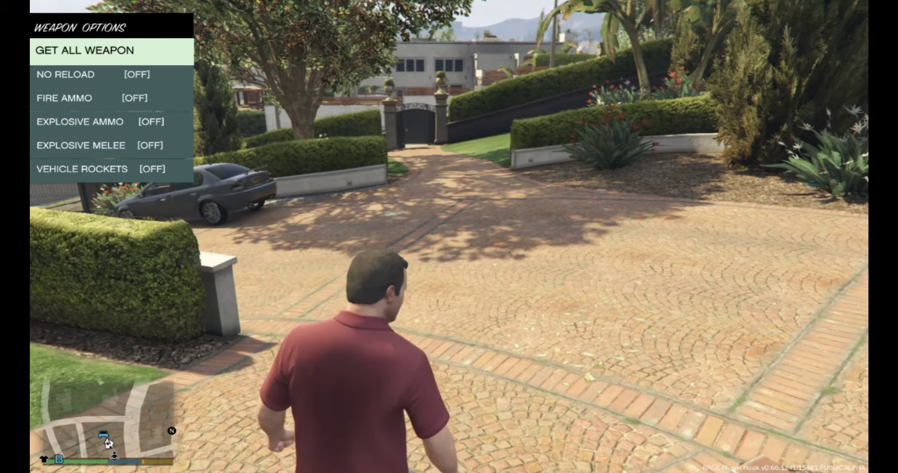
pyautogui.press('Escape')
pyautogui.press('Escape')
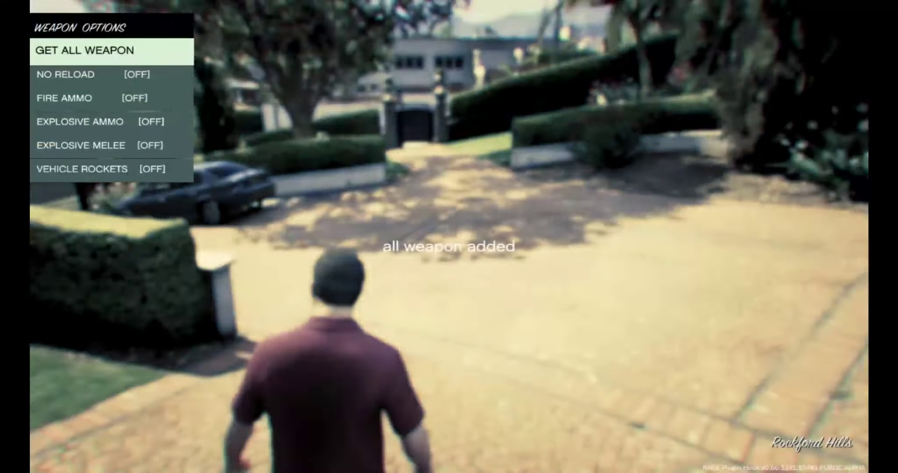
# Equip the Minigun from the weapon wheel and fire it toward the car parked on the driveway.
pyautogui.press('Tab')
pyautogui.scroll(-4, 333, 195)
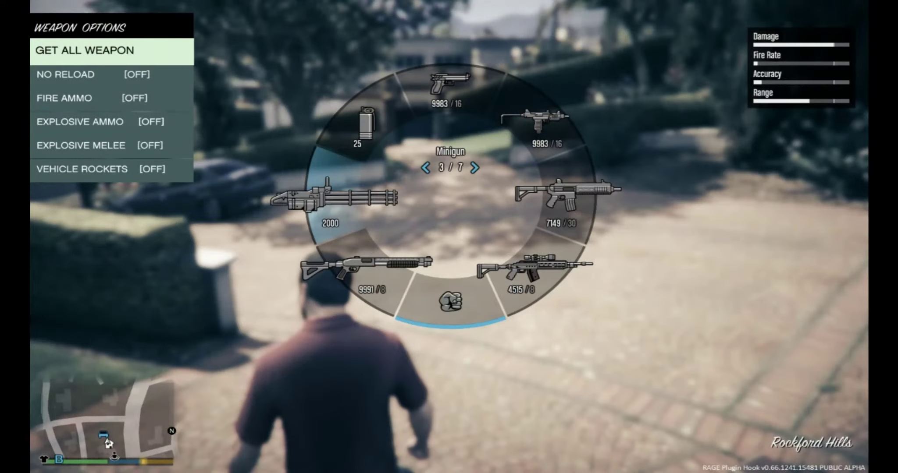
pyautogui.scroll(1, 333, 195)
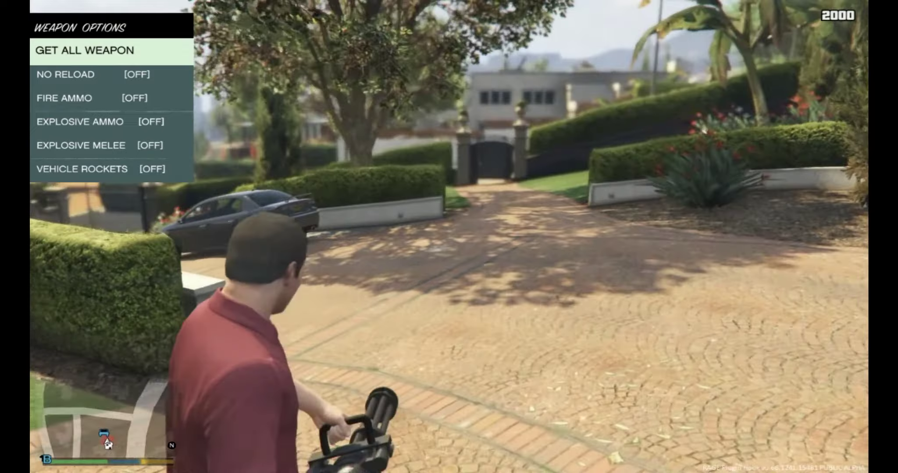
pyautogui.moveTo(448, 237); pyautogui.dragTo(449, 237)
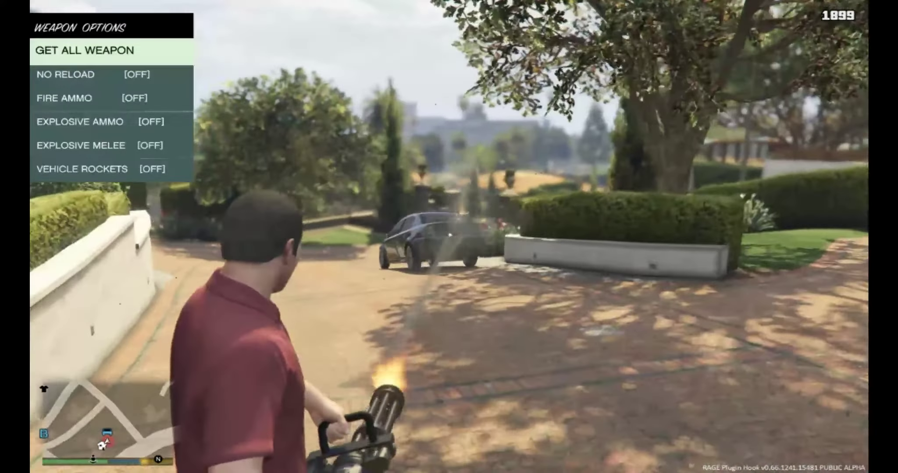
# Look through the remaining Native Trainer categories and check what Misc contains.
pyautogui.press('BackSpace')
pyautogui.press('Down')
pyautogui.press('Down')
pyautogui.press('Down')
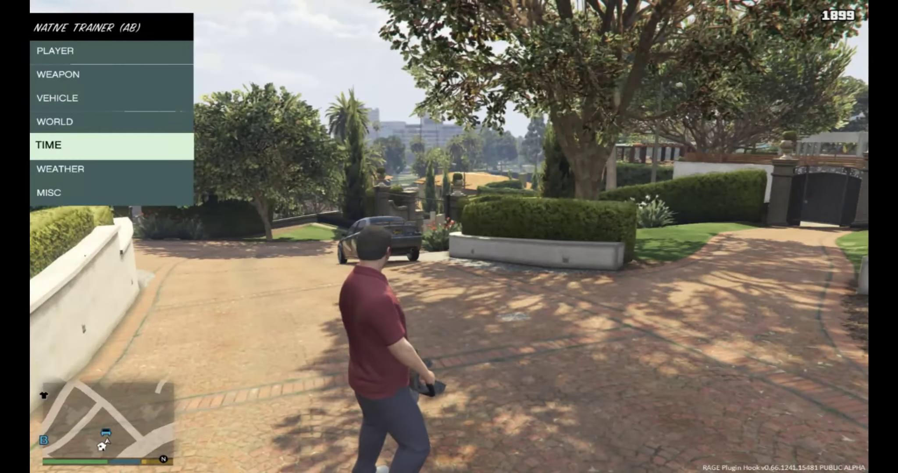
pyautogui.press('Down')
pyautogui.press('Down')
pyautogui.press('Return')
pyautogui.press('Down')
pyautogui.press('Up')
pyautogui.press('BackSpace')
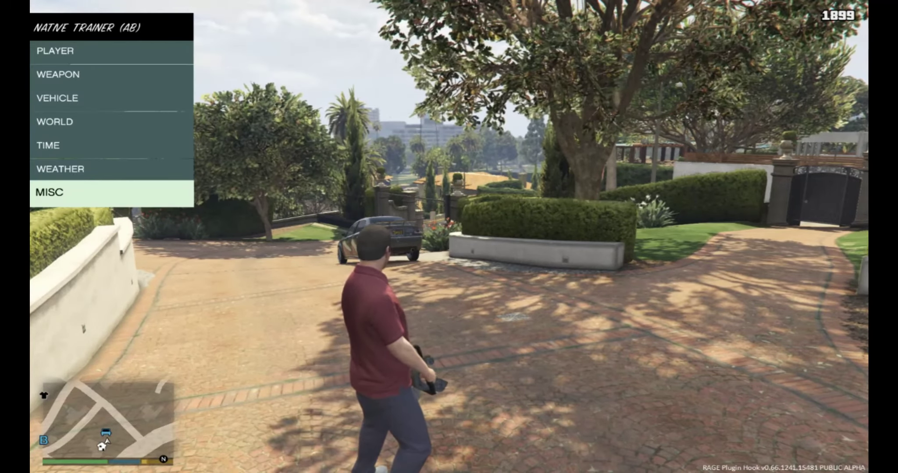
# Reopen the player options and examine the available toggles, including Never Wanted and Police Ignored.
pyautogui.press('Up')
pyautogui.press('Up')
pyautogui.press('Up')
pyautogui.press('Up')
pyautogui.press('Up')
pyautogui.press('Up')
pyautogui.press('Return')
pyautogui.press('Down')
pyautogui.press('Down')
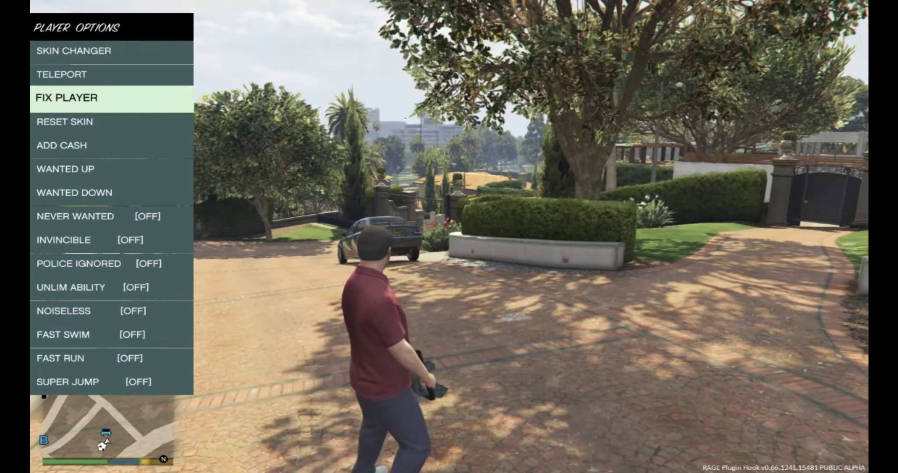
pyautogui.press('Down')
pyautogui.press('Down')
pyautogui.press('Down')
pyautogui.press('Down')
pyautogui.press('Down')
pyautogui.press('Down')
pyautogui.press('Down')
pyautogui.press('Down')
pyautogui.press('Down')
pyautogui.press('Up')
pyautogui.press('Up')
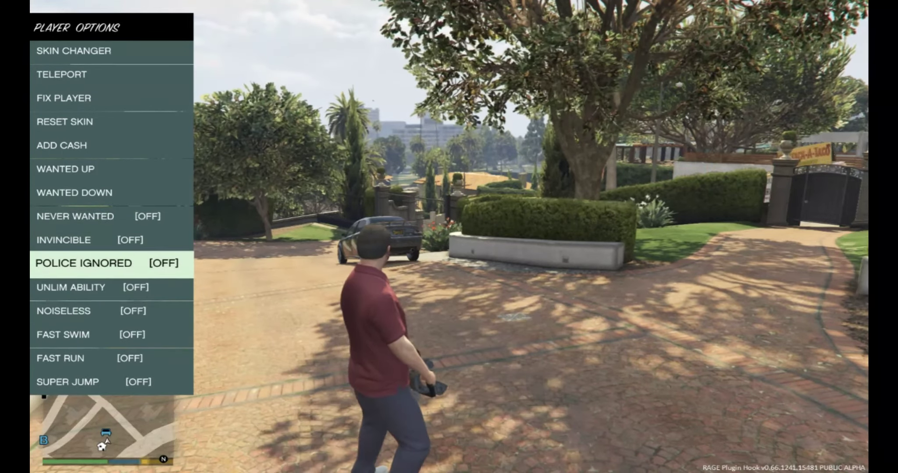
pyautogui.press('Up')
pyautogui.press('Up')
pyautogui.press('Return')
# Turn on Noiseless and Super Jump in the player options and close the Native Trainer.
pyautogui.press('Down')
pyautogui.press('Down')
pyautogui.press('Down')
pyautogui.press('Down')
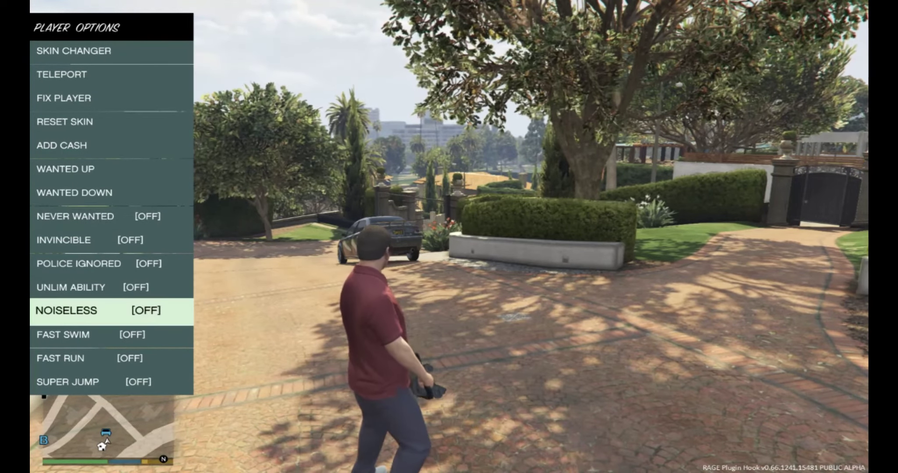
pyautogui.press('Up')
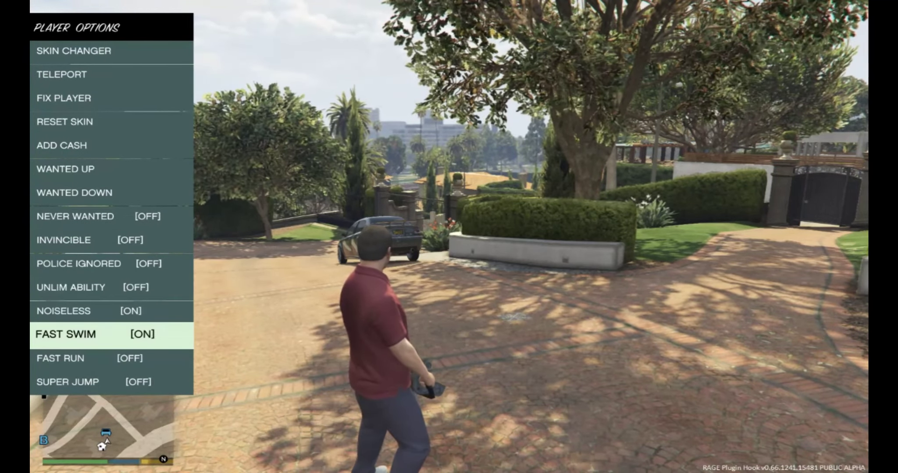
pyautogui.press('Down')
pyautogui.press('Down')
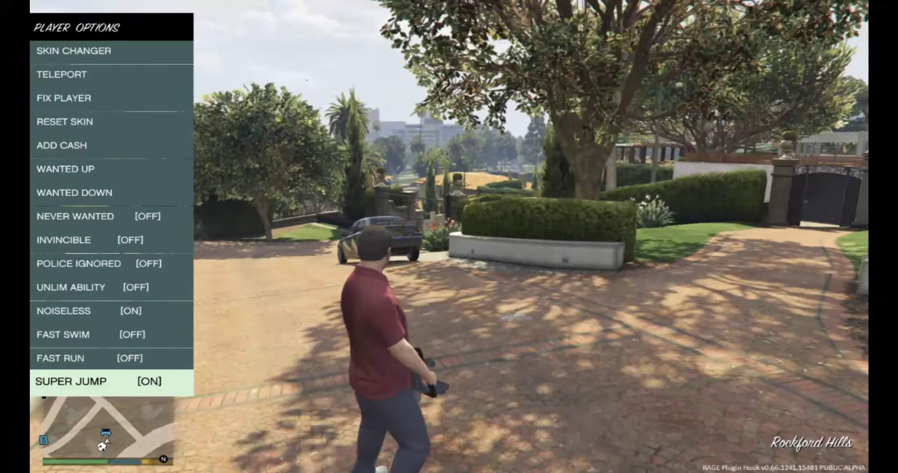
pyautogui.press('BackSpace')
pyautogui.press('BackSpace')
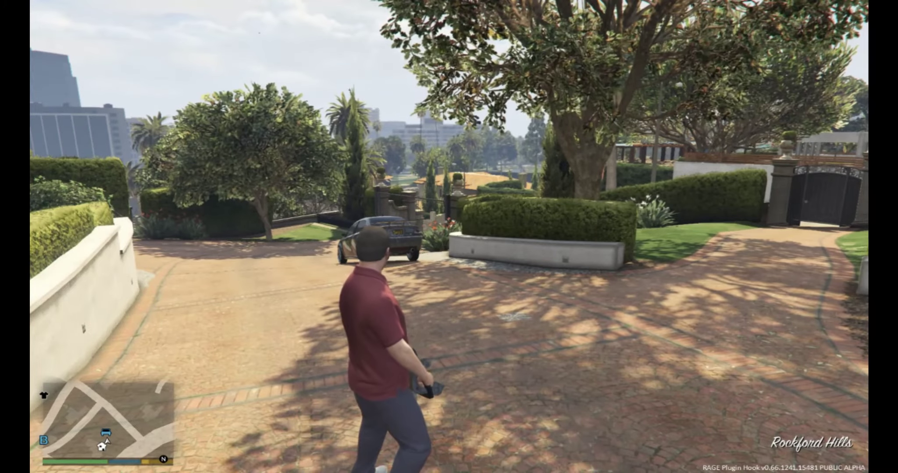
# Put the Minigun away and test Super Jump by running and leaping down the driveway onto the street.
pyautogui.press('Tab')
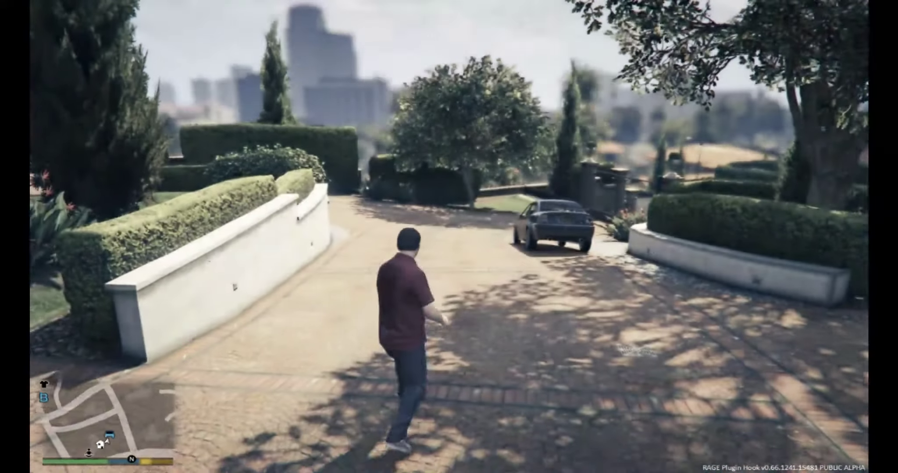
pyautogui.press('w')
pyautogui.press('space')
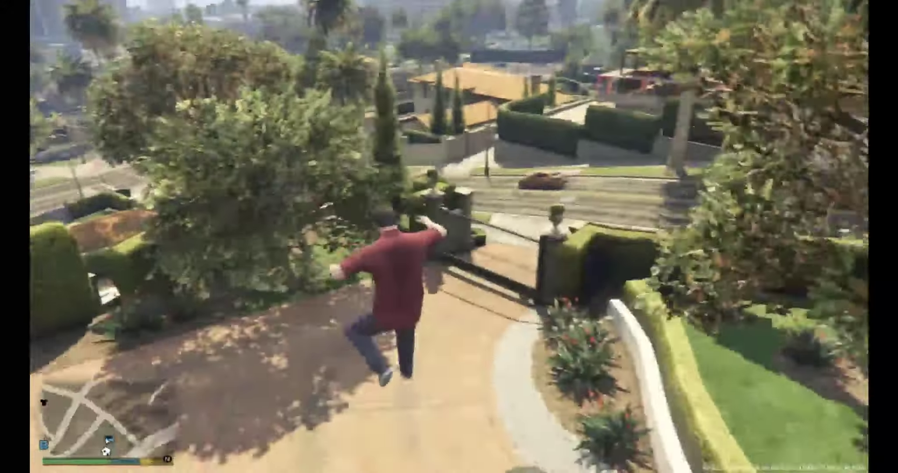
pyautogui.press('w')
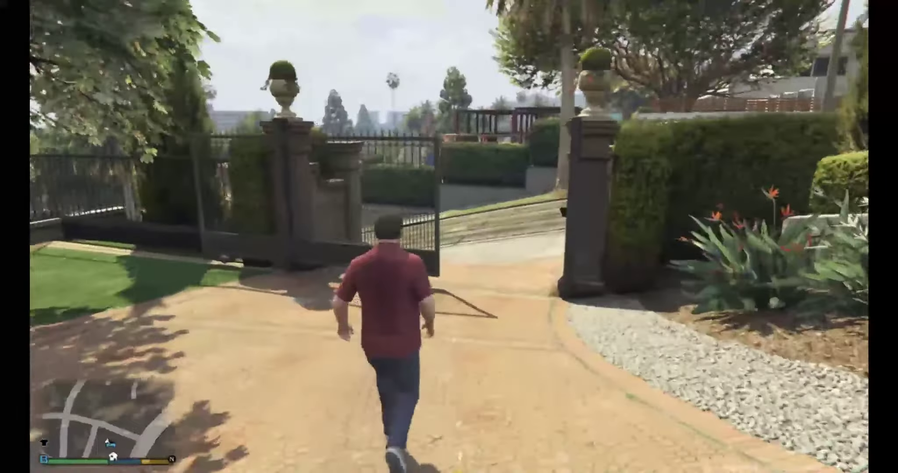
pyautogui.press('space')
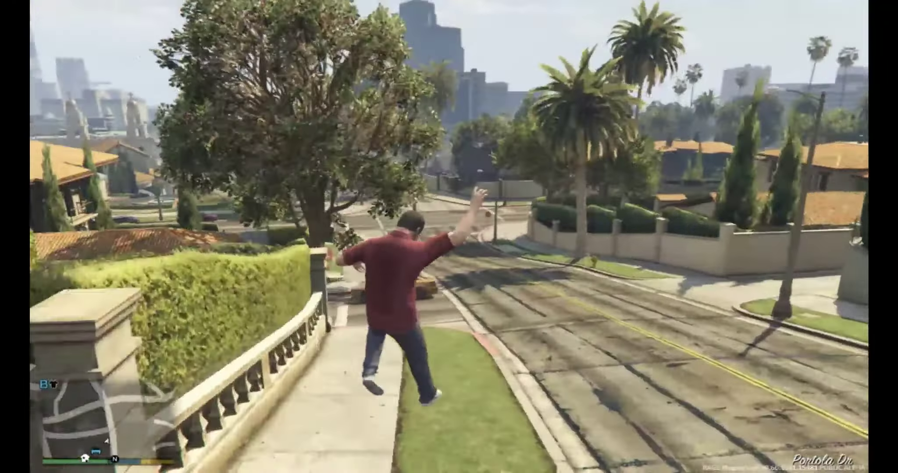
pyautogui.press('w')
# Pause and resume the game, and run from the street back through the gate into the driveway.
pyautogui.press('Escape')
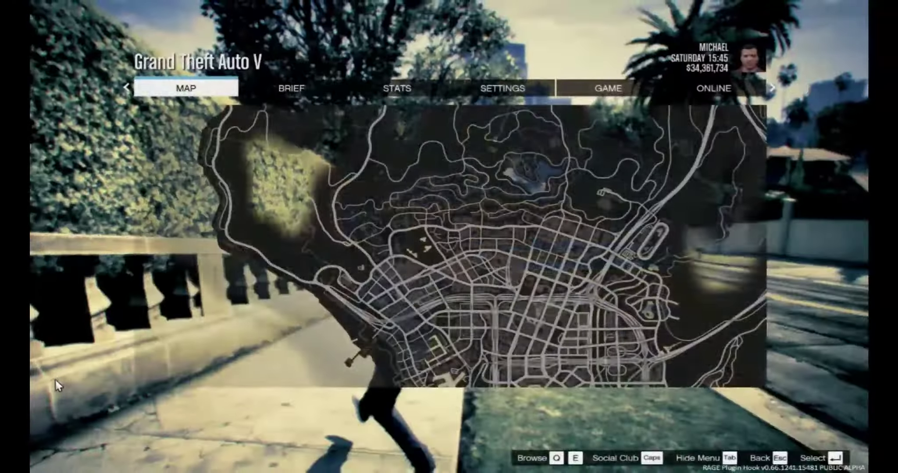
pyautogui.press('Escape')
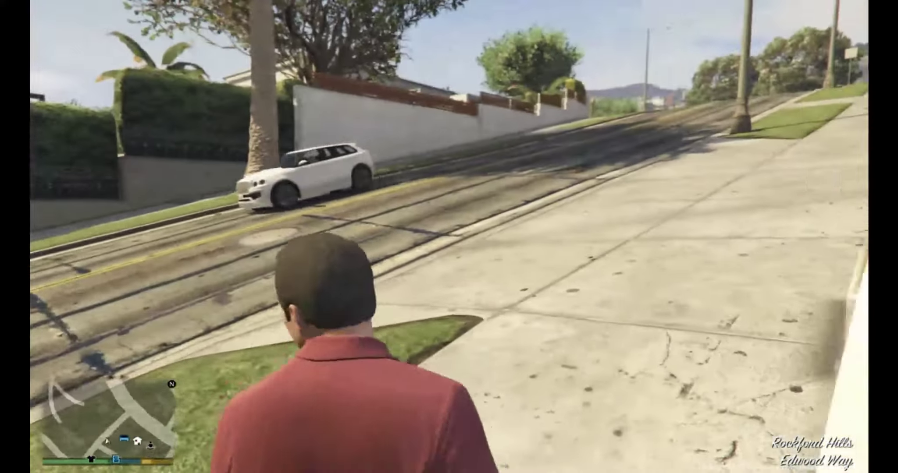
pyautogui.press('w')
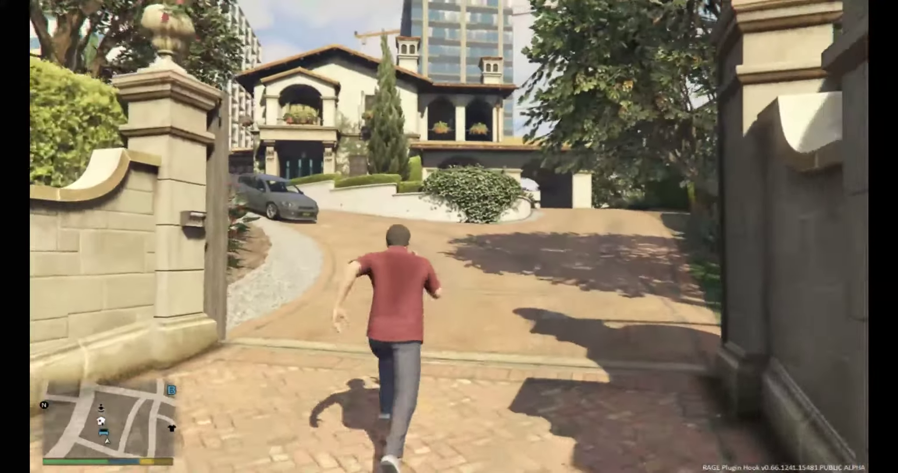
# Browse the guns on the weapon wheel and equip a rifle from the assault rifle slot.
pyautogui.press('Tab')
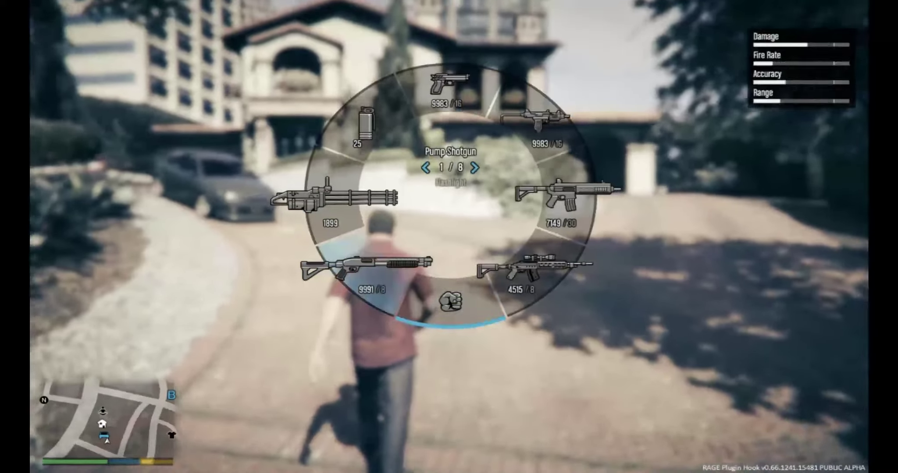
pyautogui.scroll(-4, 450, 168)
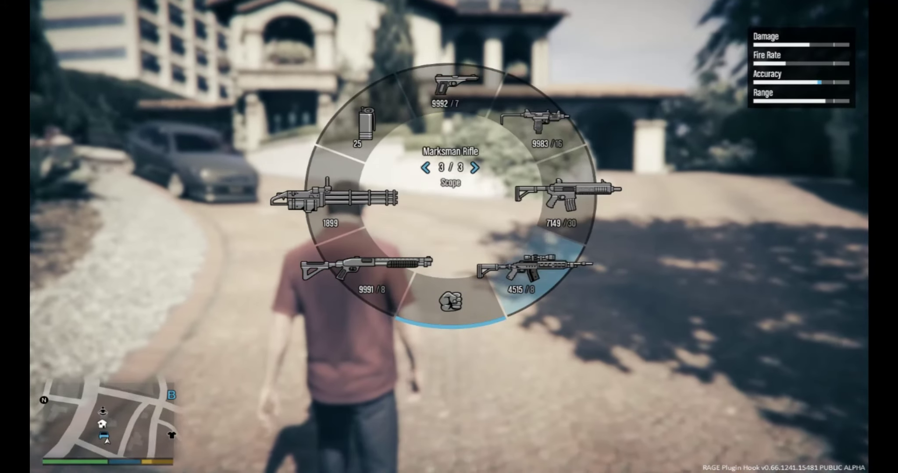
pyautogui.scroll(-8, 450, 167)
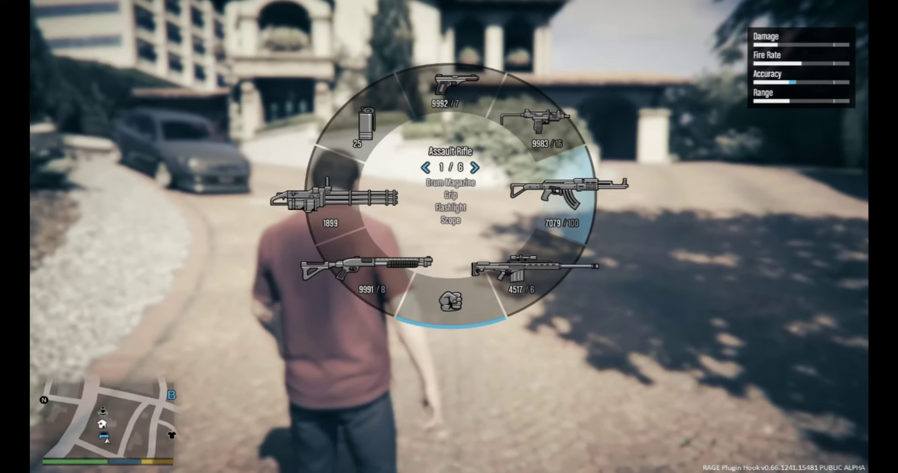
pyautogui.scroll(-2, 451, 168)
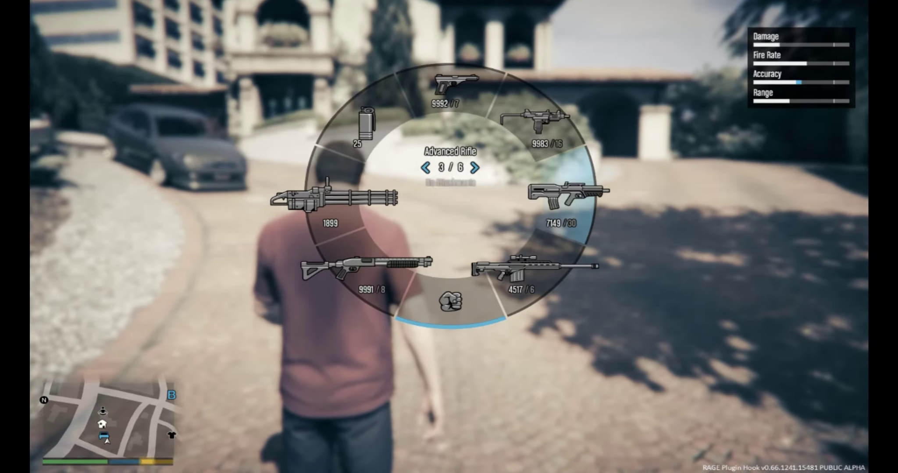
pyautogui.press('w')
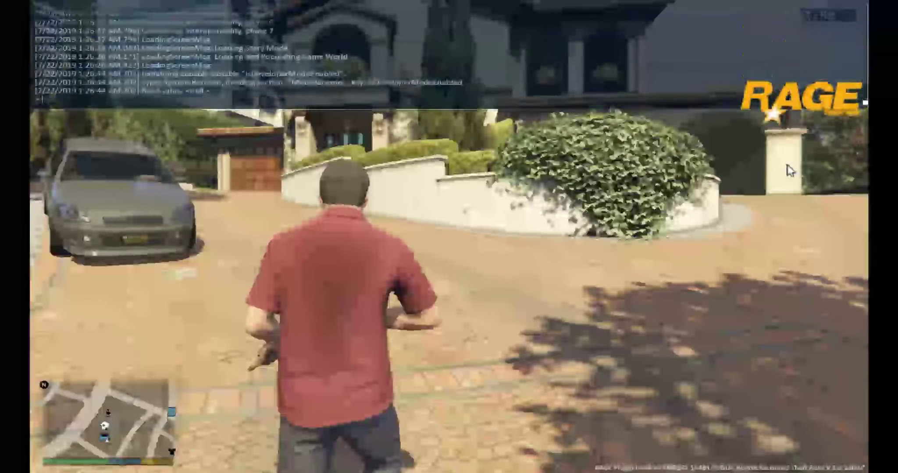
# Open the Native Trainer and enter its weather options.
pyautogui.press('F4')
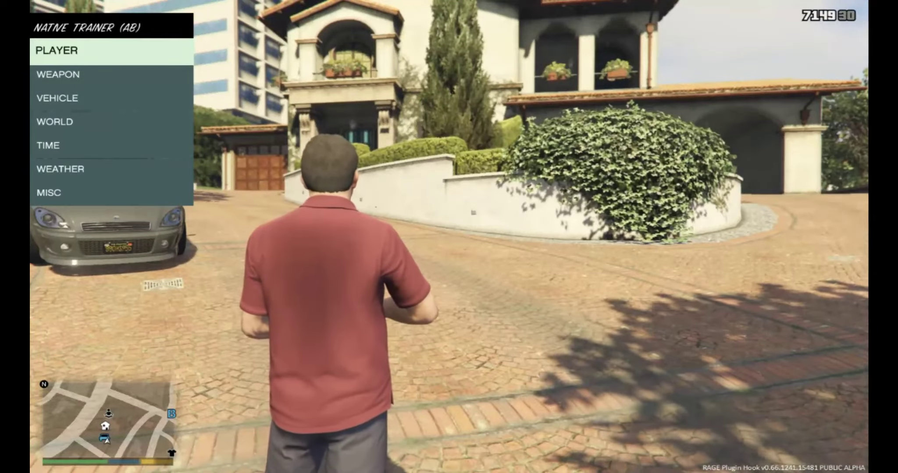
pyautogui.press('Up')
pyautogui.press('Down')
pyautogui.press('Down')
pyautogui.press('Down')
pyautogui.press('Down')
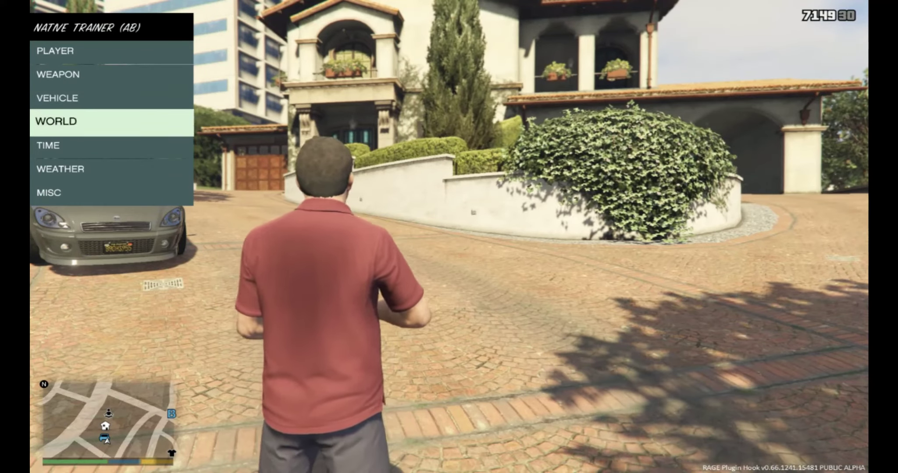
pyautogui.press('Return')
pyautogui.press('Down')
pyautogui.press('Down')
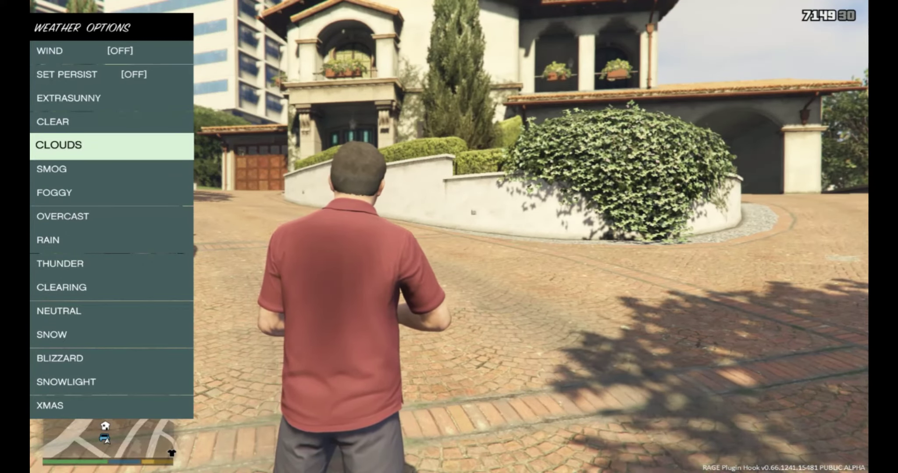
# Try out the Smog and Rain weather presets.
pyautogui.press('Return')
pyautogui.press('Down')
pyautogui.press('Return')
pyautogui.press('Down')
pyautogui.press('Down')
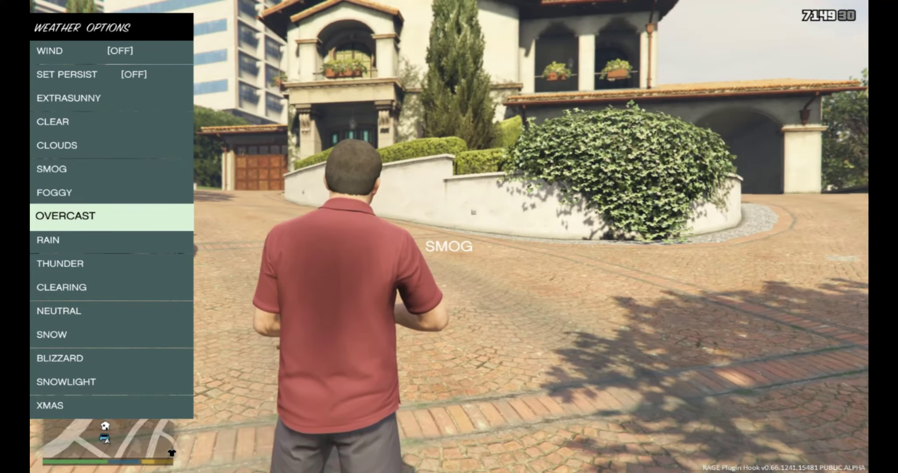
pyautogui.press('Down')
pyautogui.press('Return')
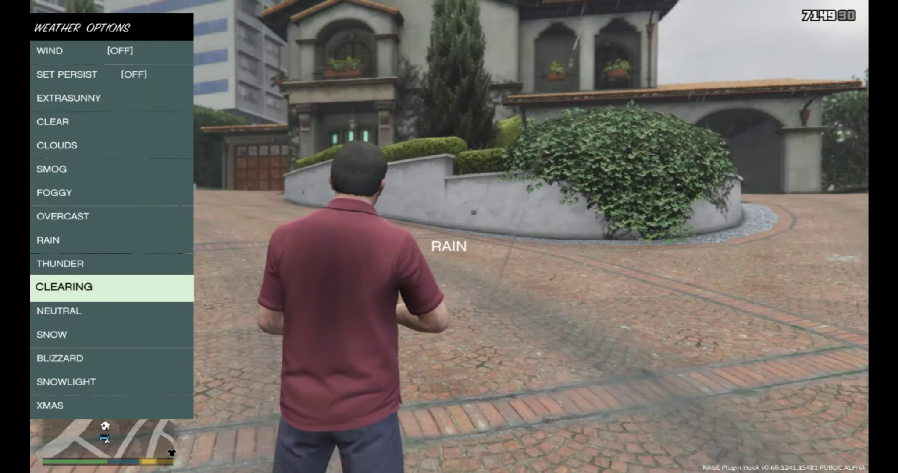
# Try out the Blizzard and Xmas weather presets.
pyautogui.press('Down')
pyautogui.press('Return')
pyautogui.press('Down')
pyautogui.press('Return')
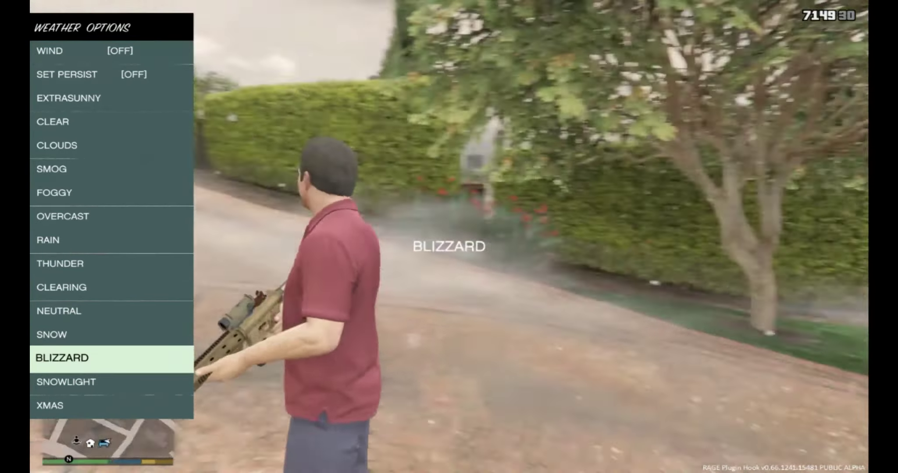
pyautogui.press('Down')
pyautogui.press('Down')
pyautogui.press('Return')
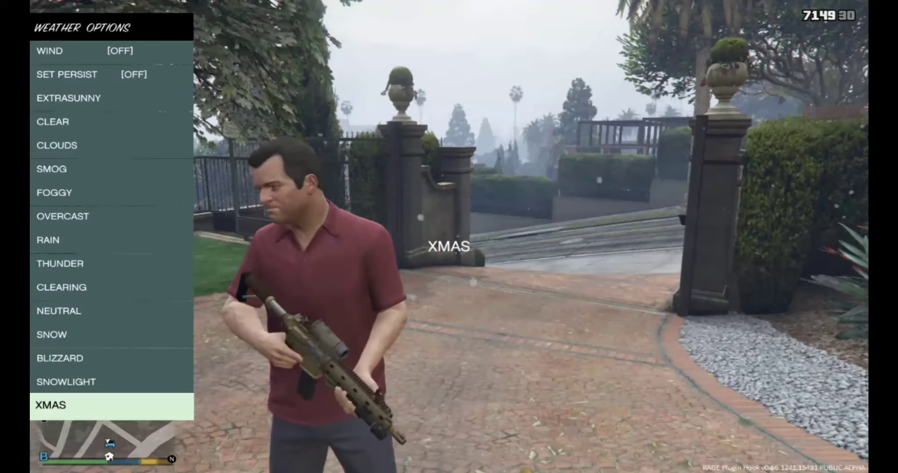
# Set the weather to Extrasunny and return to the trainer's main list.
pyautogui.press('Down')
pyautogui.press('Down')
pyautogui.press('Down')
pyautogui.press('Down')
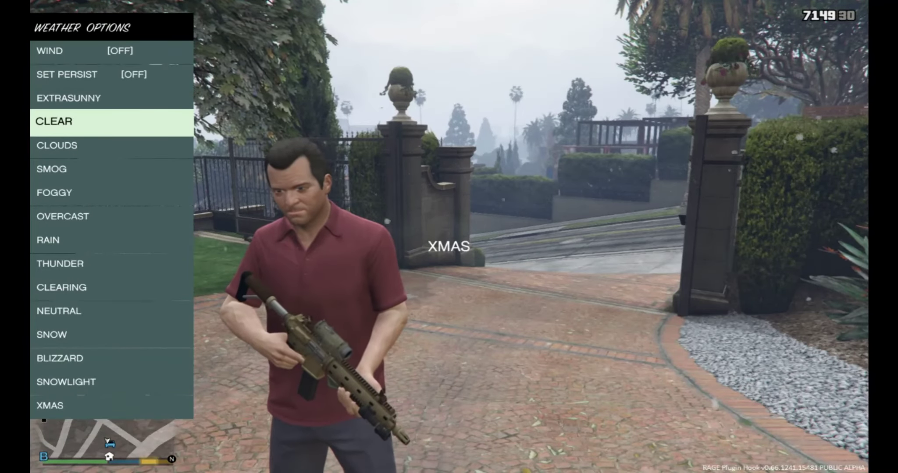
pyautogui.press('Up')
pyautogui.press('Return')
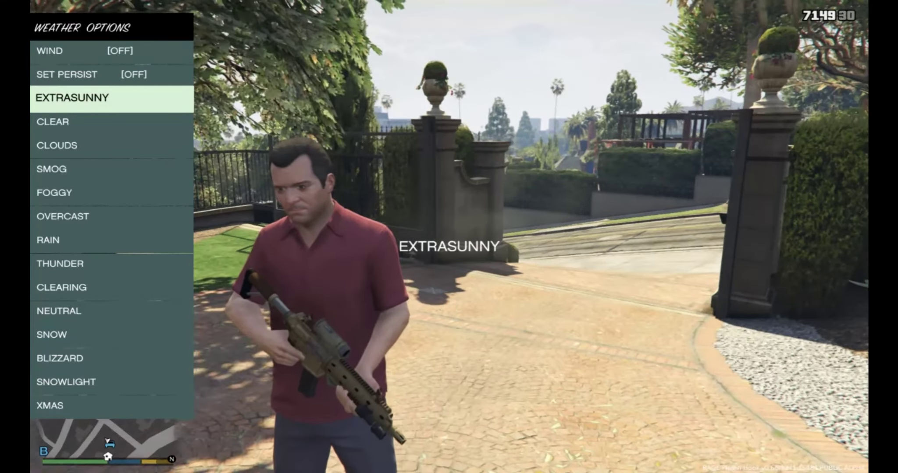
pyautogui.press('Up')
pyautogui.press('Up')
pyautogui.press('Up')
pyautogui.press('BackSpace')
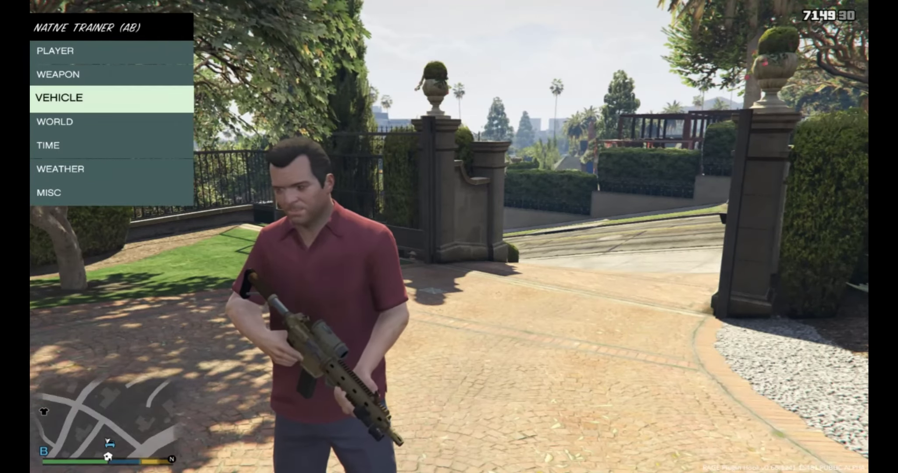
# Advance the game clock to 5:30 in the trainer's time options and leave them.
pyautogui.press('Return')
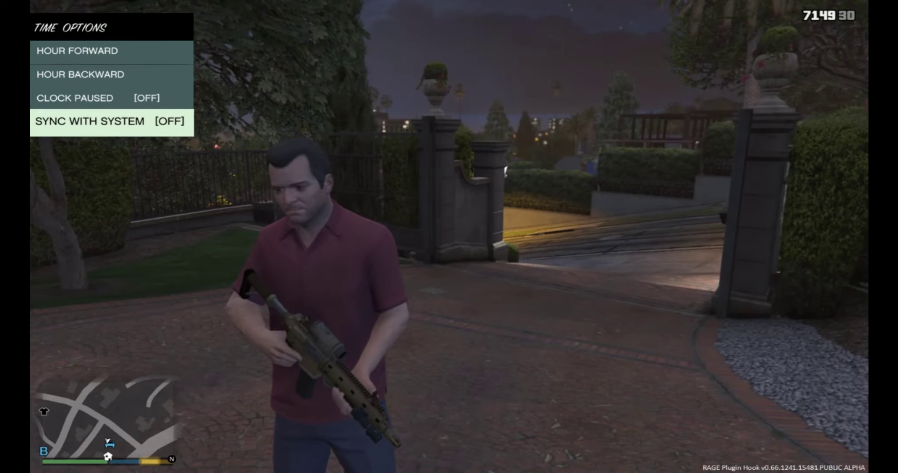
pyautogui.press('Up')
pyautogui.press('Up')
pyautogui.press('Return')
pyautogui.press('Return')
pyautogui.press('Return')
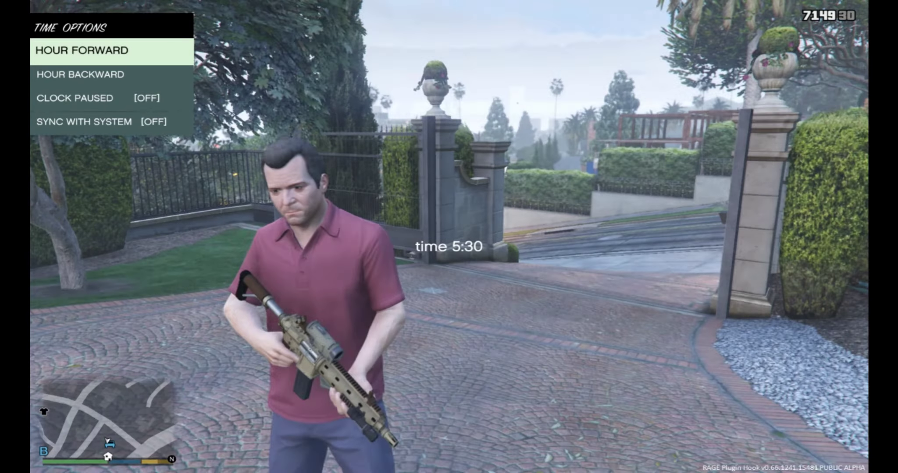
pyautogui.press('BackSpace')
# Open the trainer's player options.
pyautogui.press('Up')
pyautogui.press('Up')
pyautogui.press('Up')
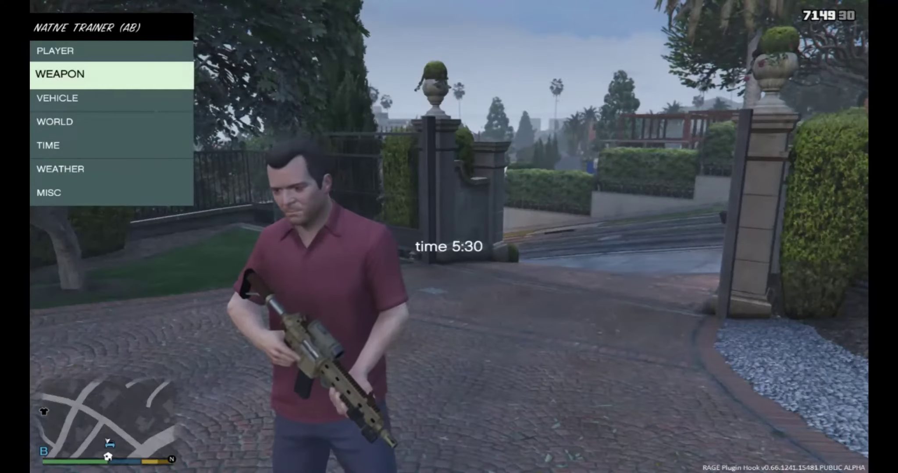
pyautogui.press('Up')
pyautogui.press('Return')
# Add cash through the player options until the character's balance reaches $42,361,734.
pyautogui.press('Down')
pyautogui.press('Down')
pyautogui.press('Down')
pyautogui.press('Down')
pyautogui.press('Down')
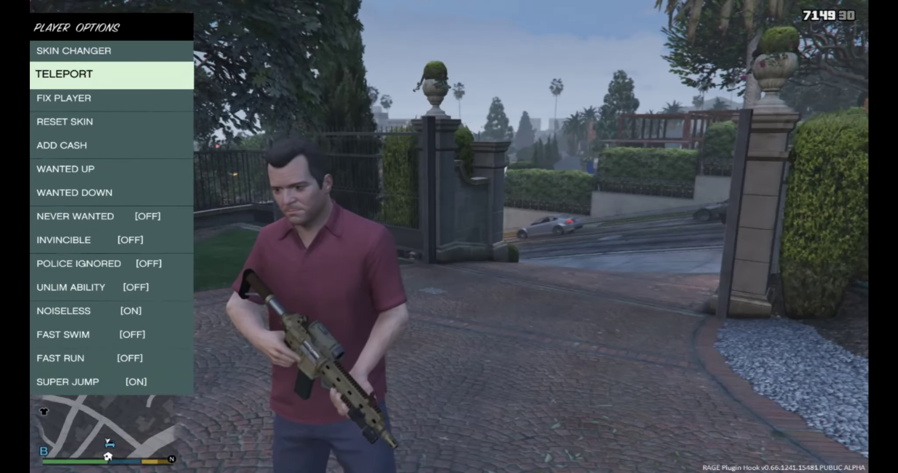
pyautogui.press('Down')
pyautogui.press('Down')
pyautogui.press('Down')
pyautogui.press('Down')
pyautogui.press('Up')
pyautogui.press('Up')
pyautogui.press('Up')
pyautogui.press('Up')
pyautogui.press('Up')
pyautogui.press('Up')
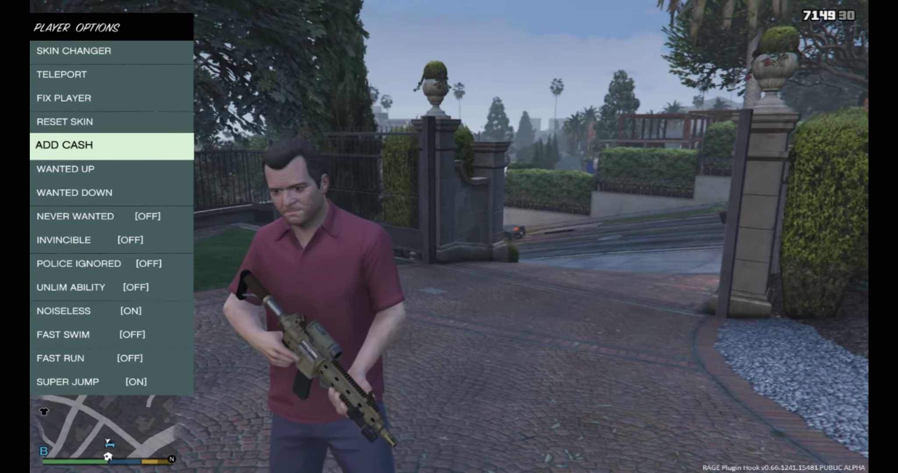
pyautogui.press('Down')
pyautogui.press('Return')
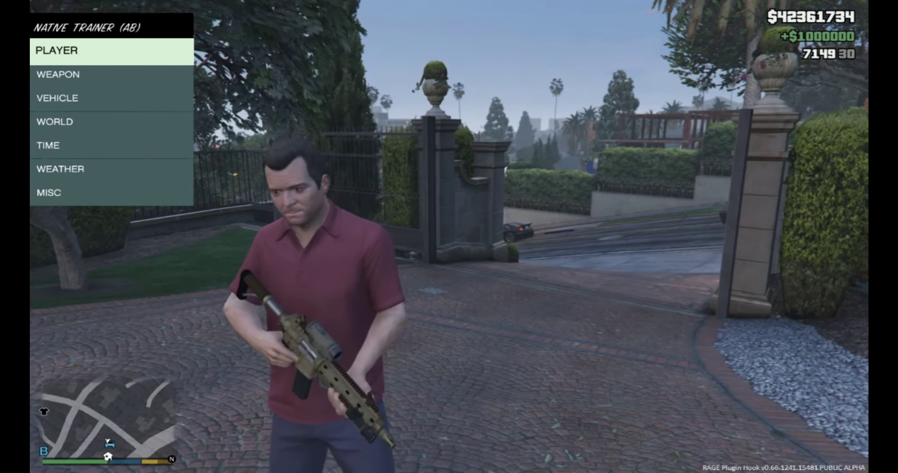
# Check the character's cash balance on the pause screen, resume the game and close the Native Trainer.
pyautogui.press('Escape')
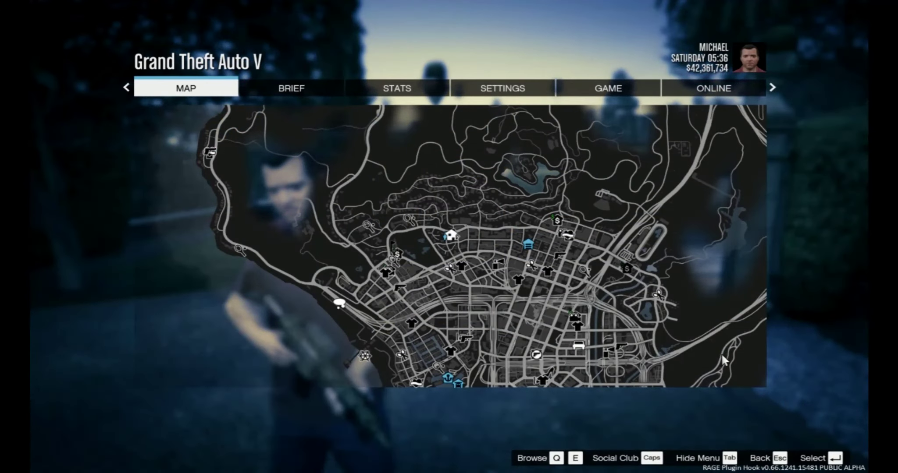
pyautogui.press('Escape')
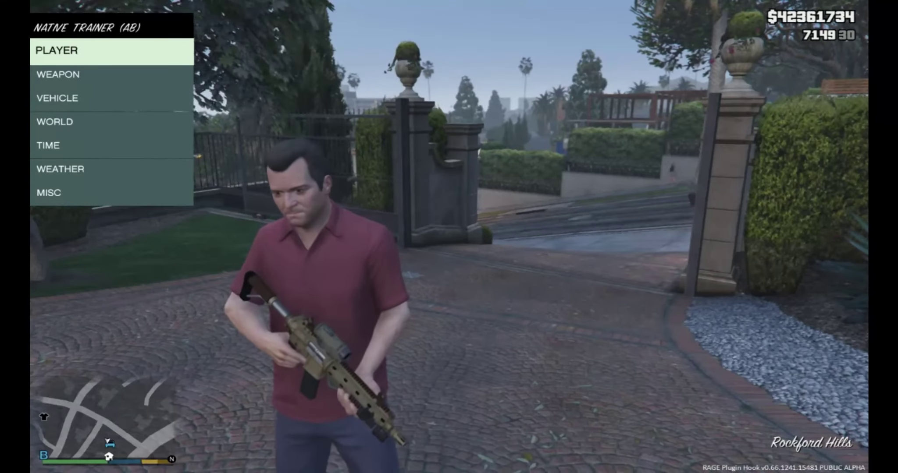
pyautogui.press('F4')
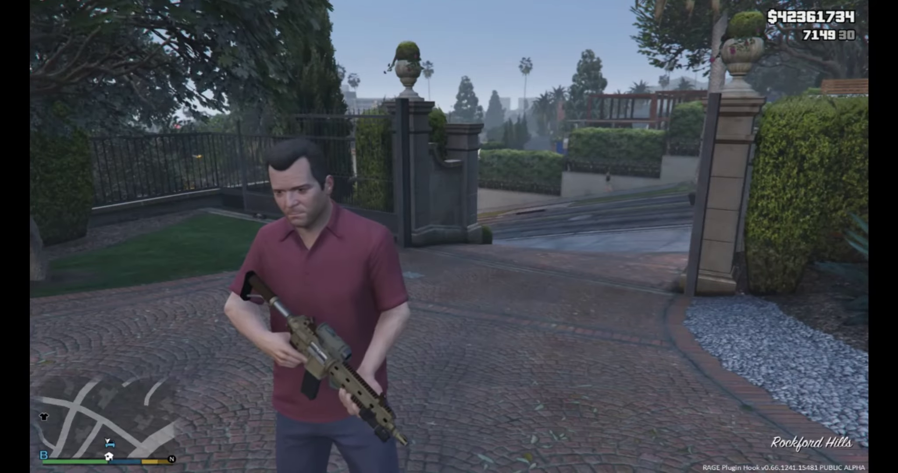
# Leave the game for the Windows desktop, launch Google Chrome and bring up the Downloads folder in File Explorer.
pyautogui.press('Escape')
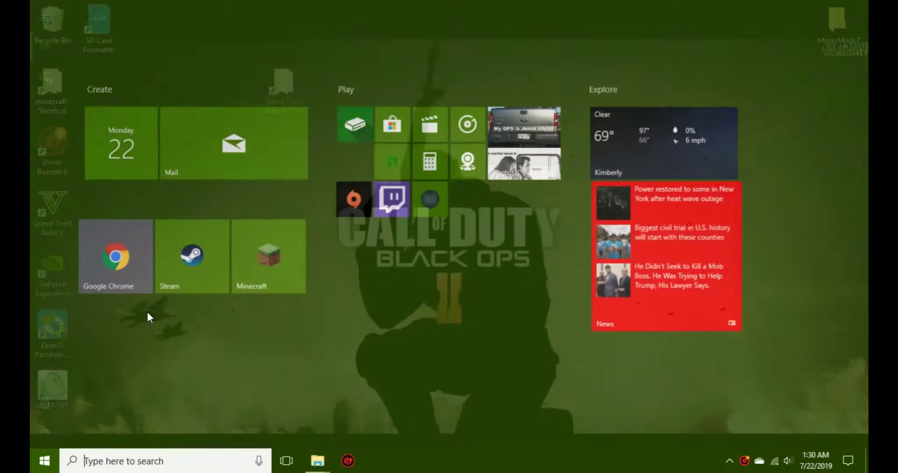
pyautogui.press('super')
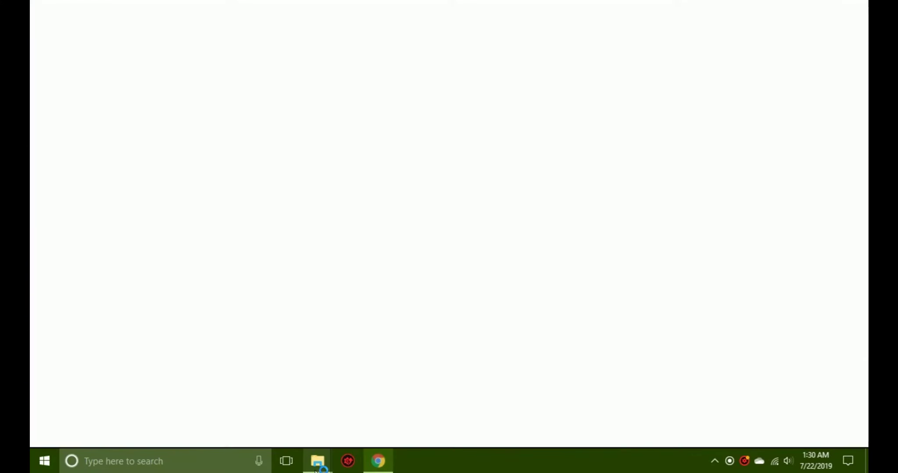
pyautogui.click(279, 413)
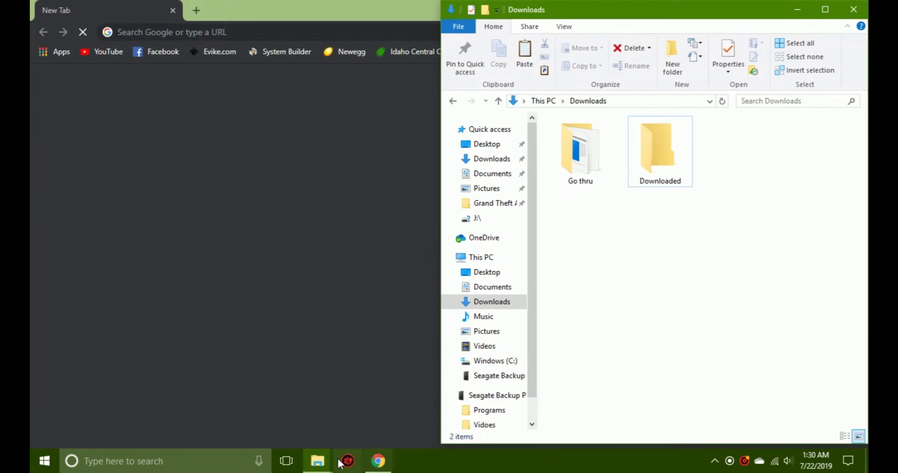
pyautogui.click(798, 5)
pyautogui.moveTo(317, 461)
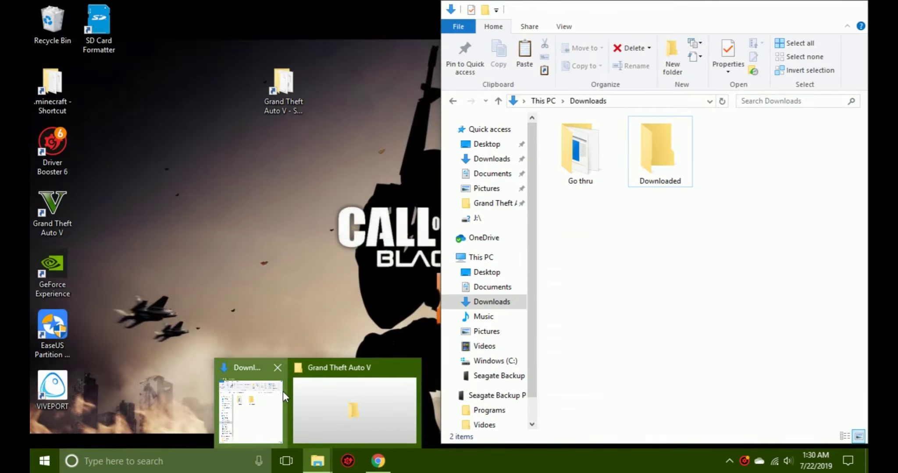
pyautogui.click(282, 391)
# Open the Downloaded folder and create a new folder in it named Working.
pyautogui.doubleClick(639, 176)
pyautogui.rightClick(599, 301)
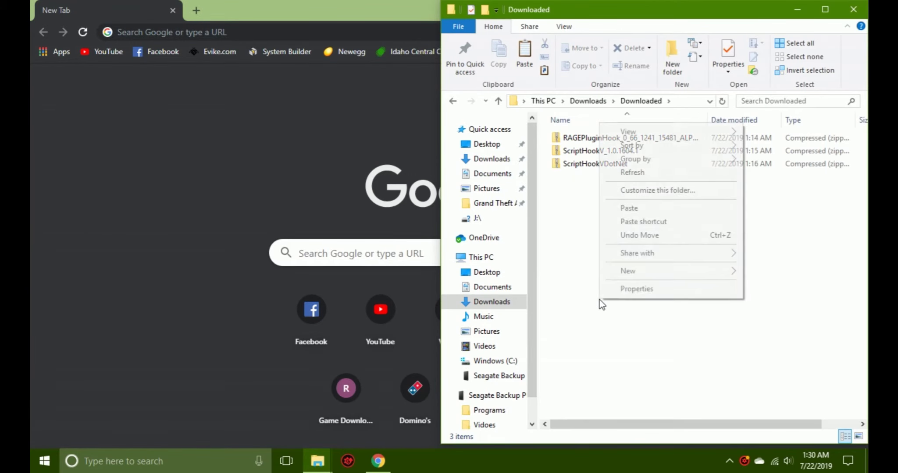
pyautogui.moveTo(646, 275)
pyautogui.click(539, 272)
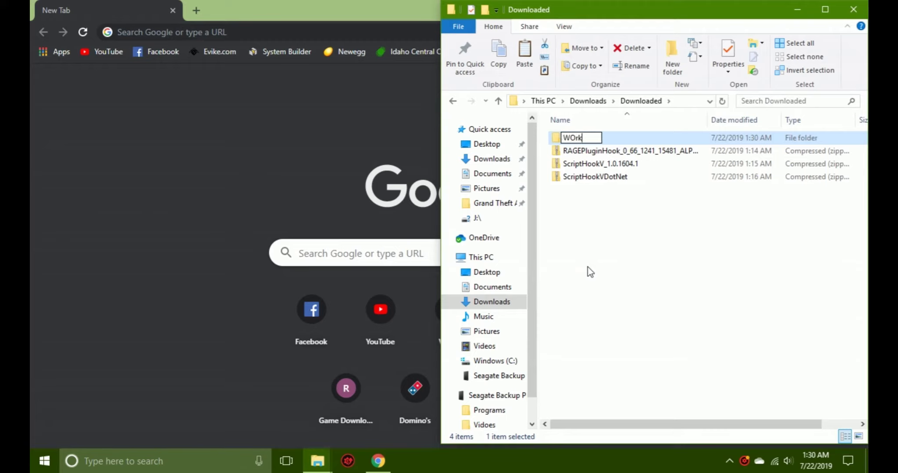
pyautogui.write('WOrking')
pyautogui.press('BackSpace')
pyautogui.press('BackSpace')
pyautogui.press('BackSpace')
pyautogui.press('BackSpace')
pyautogui.press('BackSpace')
pyautogui.press('Return')
# Select the RAGEPluginHook, ScriptHookV and ScriptHookVDotNet archives and go back to the Downloads folder.
pyautogui.moveTo(610, 216); pyautogui.dragTo(603, 140)
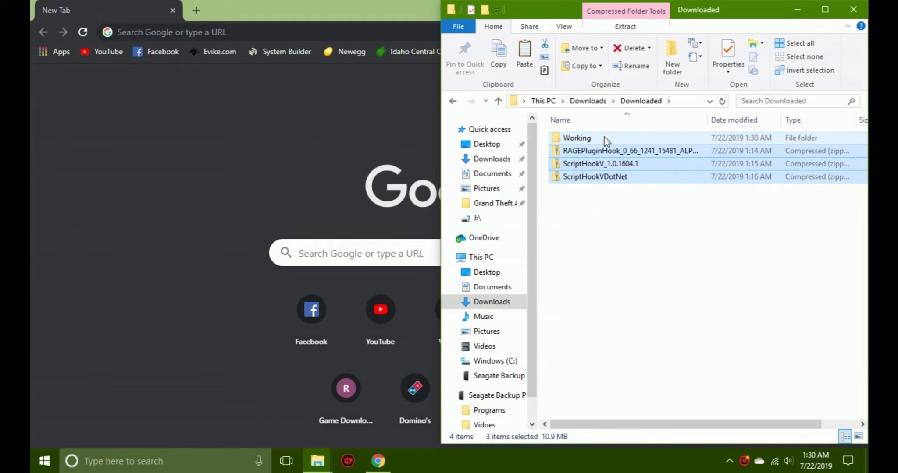
pyautogui.click(587, 102)
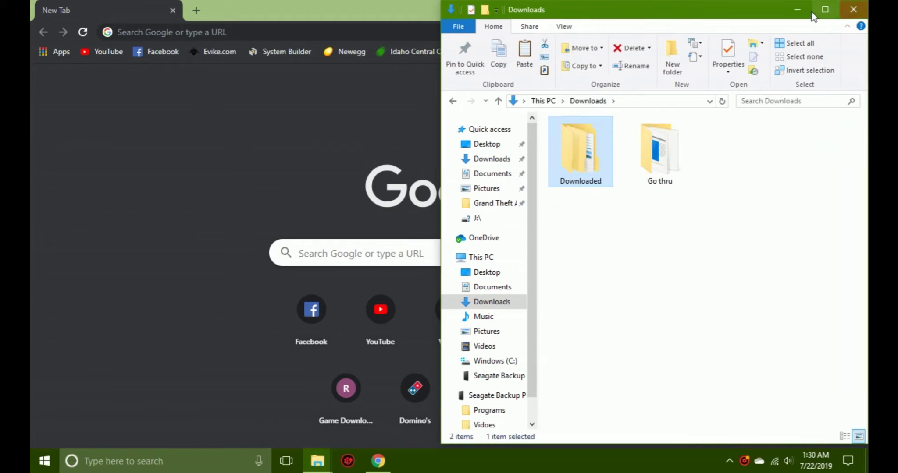
# Minimize the Downloads window and search Google for LSPDFR.
pyautogui.click(798, 9)
pyautogui.moveTo(317, 461)
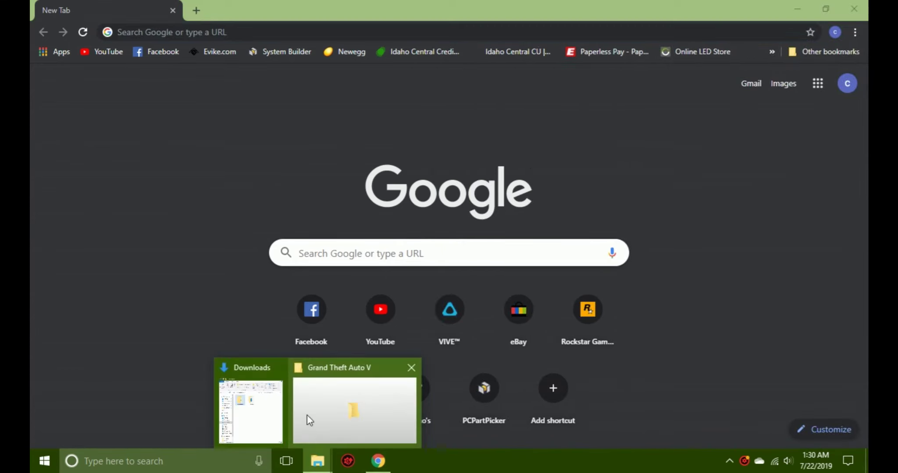
pyautogui.click(246, 388)
pyautogui.click(799, 8)
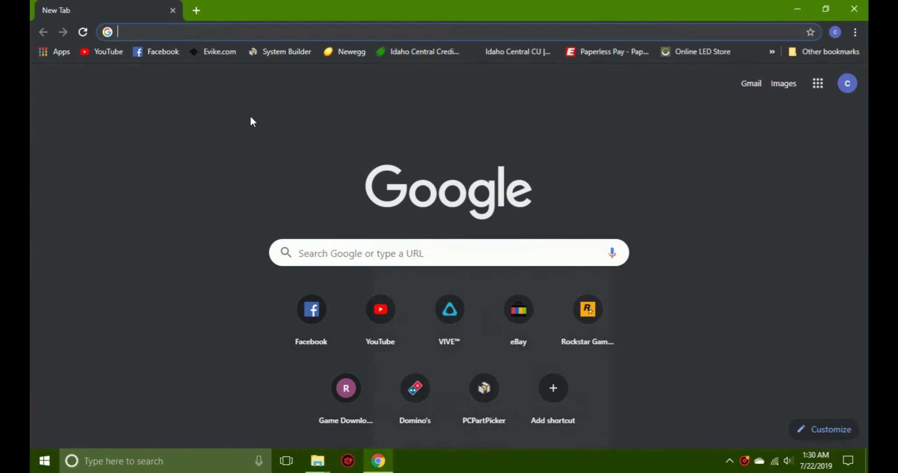
pyautogui.click(309, 254)
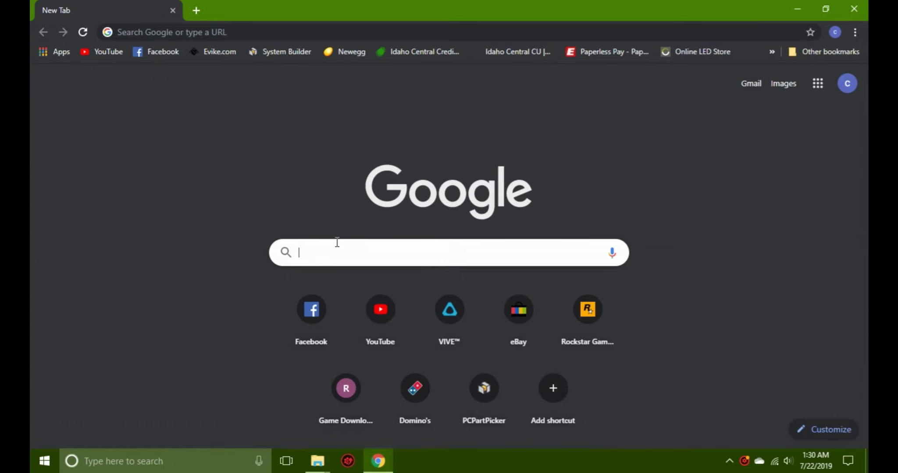
pyautogui.write('LSPDFR')
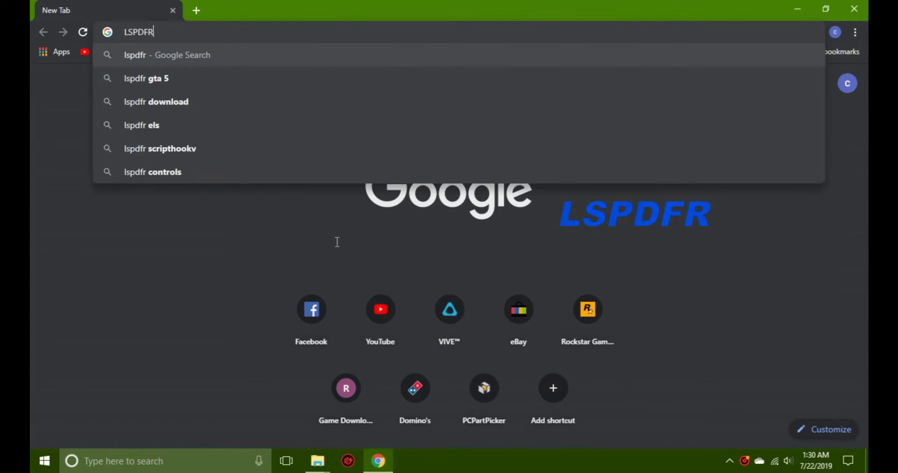
pyautogui.press('Return')
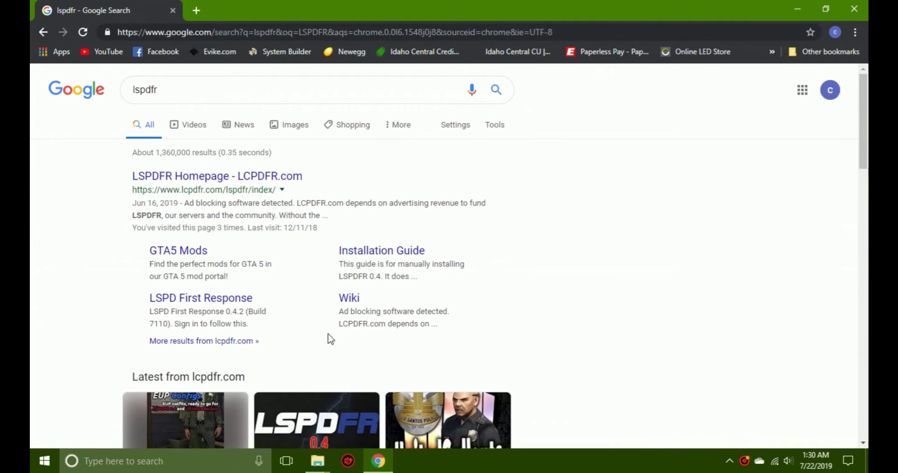
# Search for "SP bennys mod" in a new browser tab and open the Benny's Motorworks SP result.
pyautogui.click(317, 461)
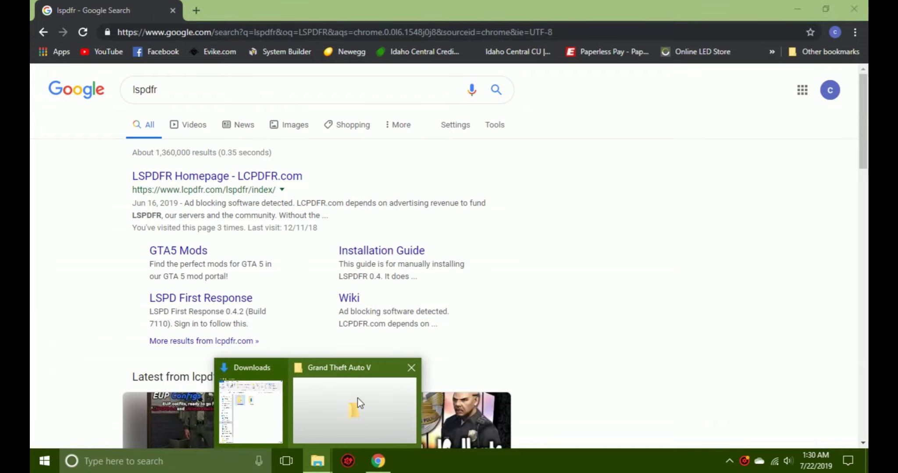
pyautogui.click(198, 10)
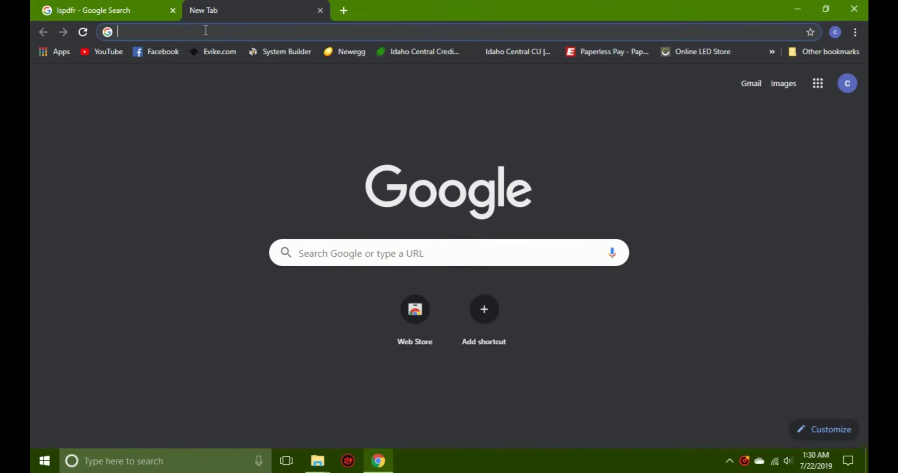
pyautogui.write('SP benny')
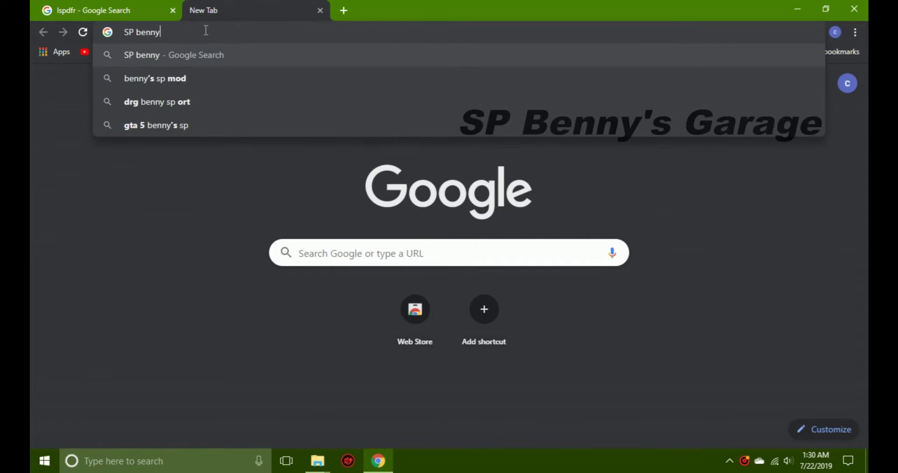
pyautogui.write('smo')
pyautogui.press('BackSpace')
pyautogui.press('BackSpace')
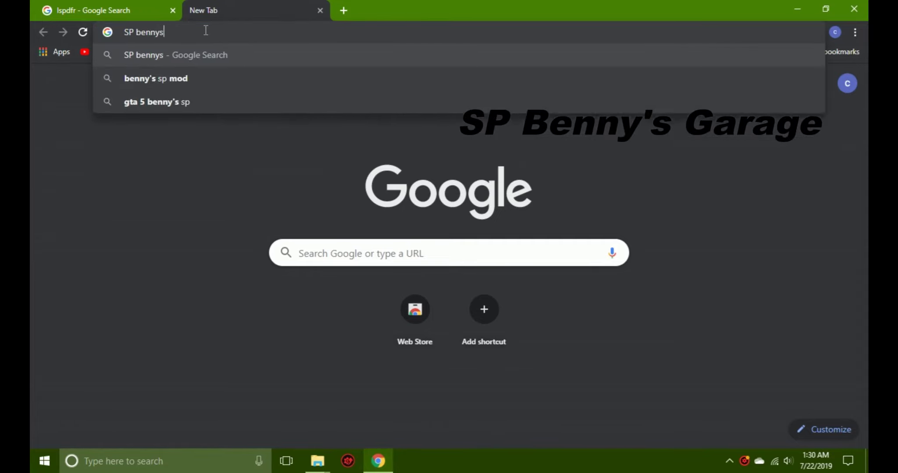
pyautogui.write('mod')
pyautogui.press('Return')
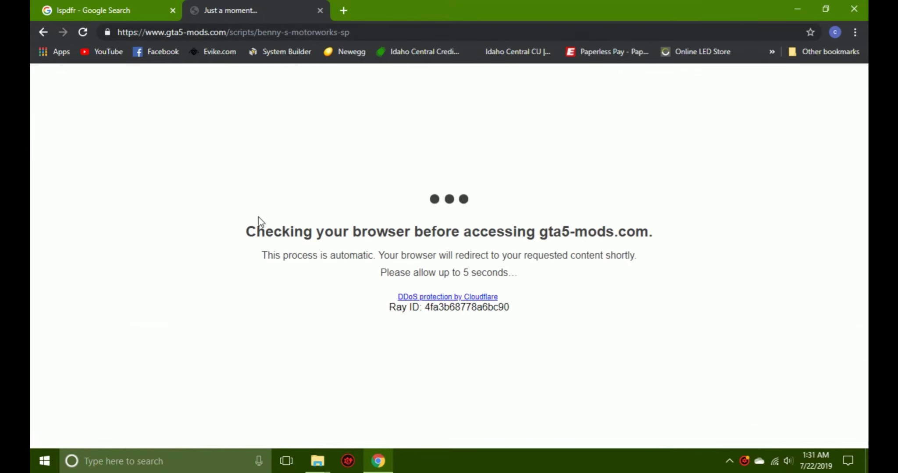
# Open the LSPDFR Homepage result from the lspdfr search and return to the Benny's Motorworks SP page.
pyautogui.click(66, 5)
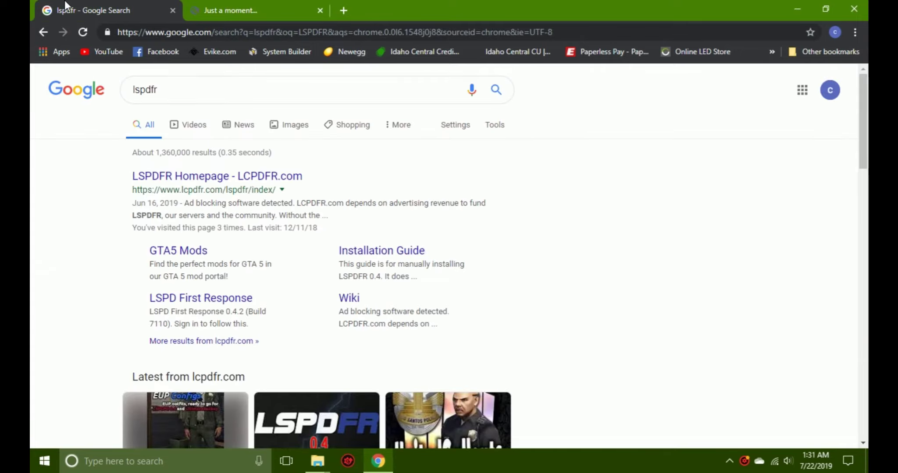
pyautogui.click(206, 177)
pyautogui.click(204, 3)
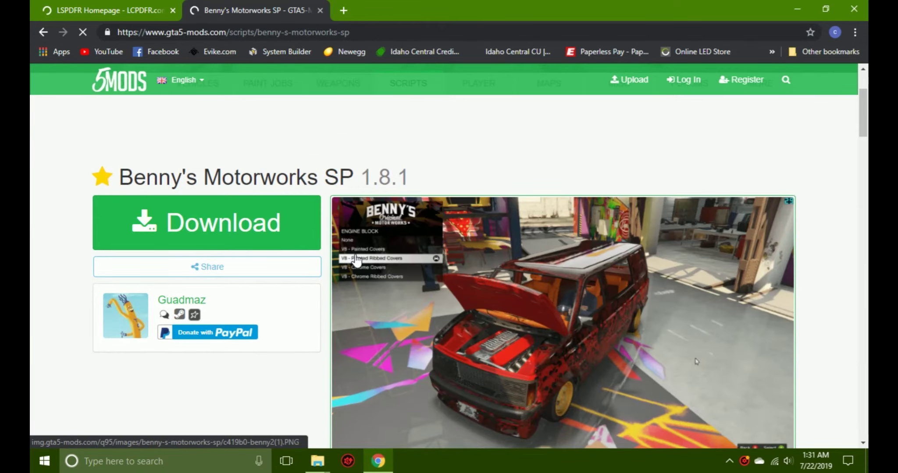
# Look over the Benny's Motorworks SP page, return to the search results and open Benny's Original Motor Works in SP.
pyautogui.scroll(-8, 357, 261)
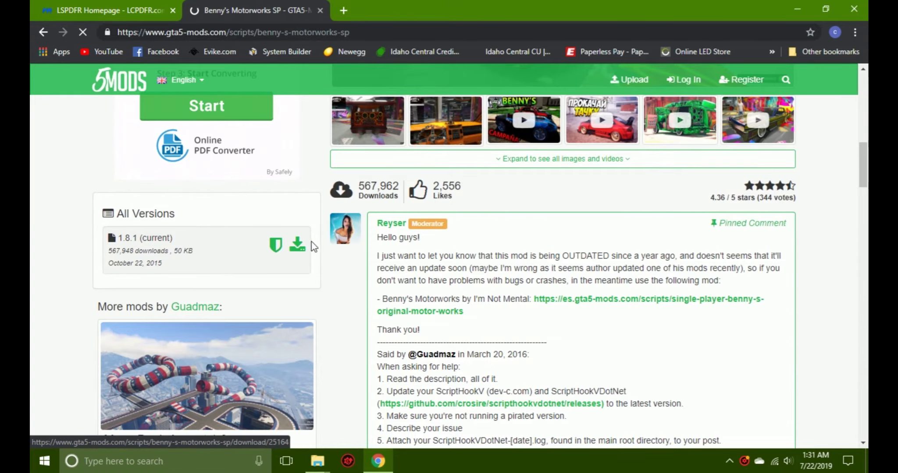
pyautogui.scroll(8, 292, 194)
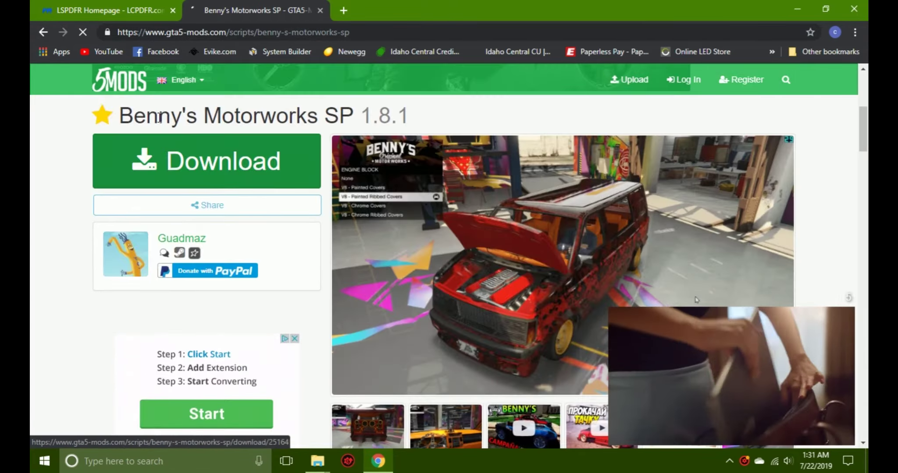
pyautogui.click(43, 32)
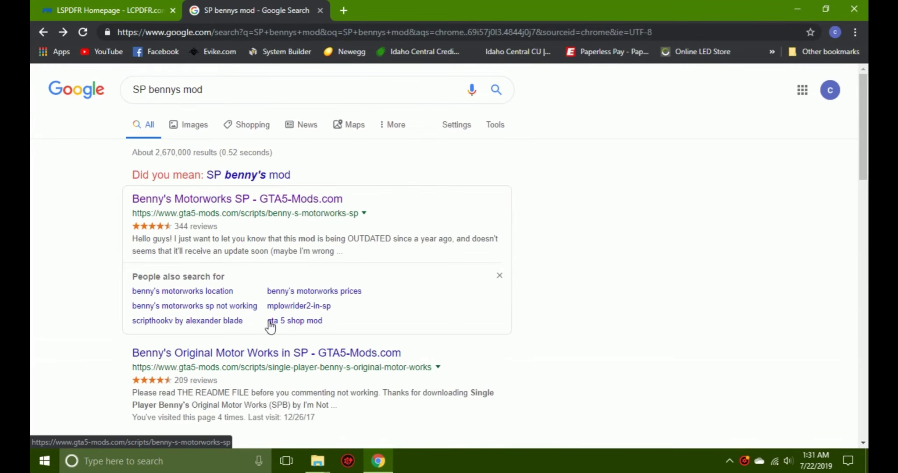
pyautogui.click(276, 362)
# Examine the version list, description and requirements of Benny's Original Motor Works in SP, highlighting the required components.
pyautogui.scroll(-4, 311, 340)
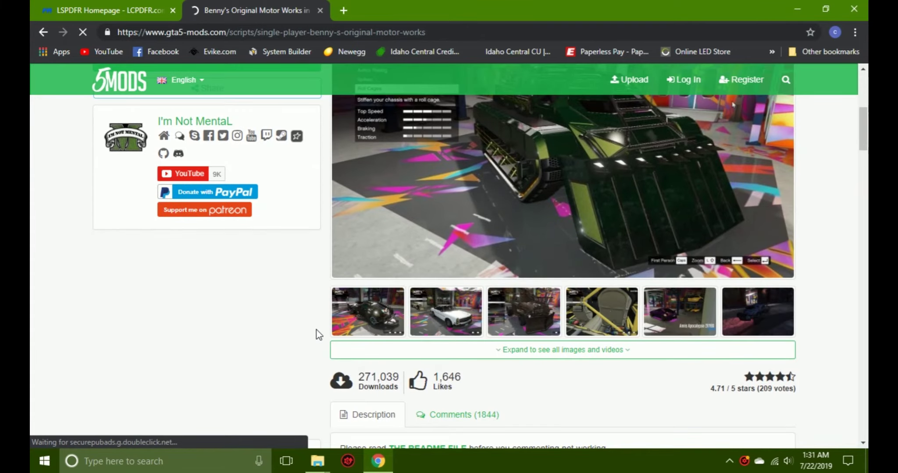
pyautogui.scroll(-4, 318, 335)
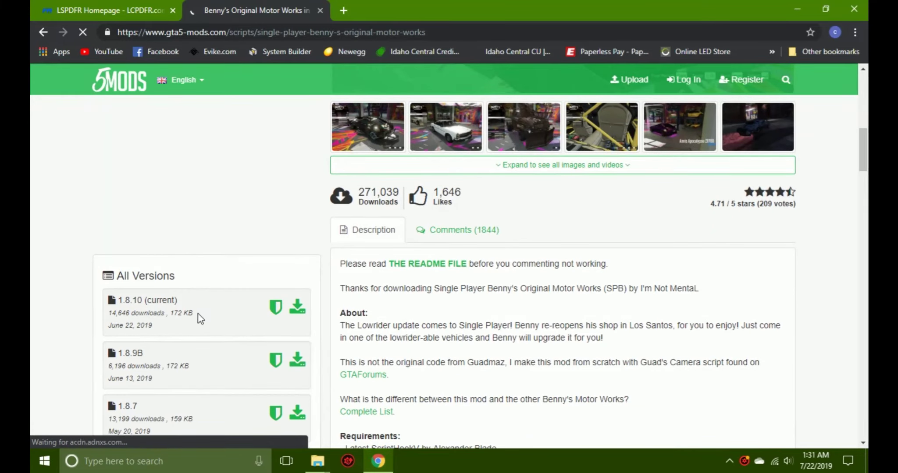
pyautogui.scroll(8, 163, 310)
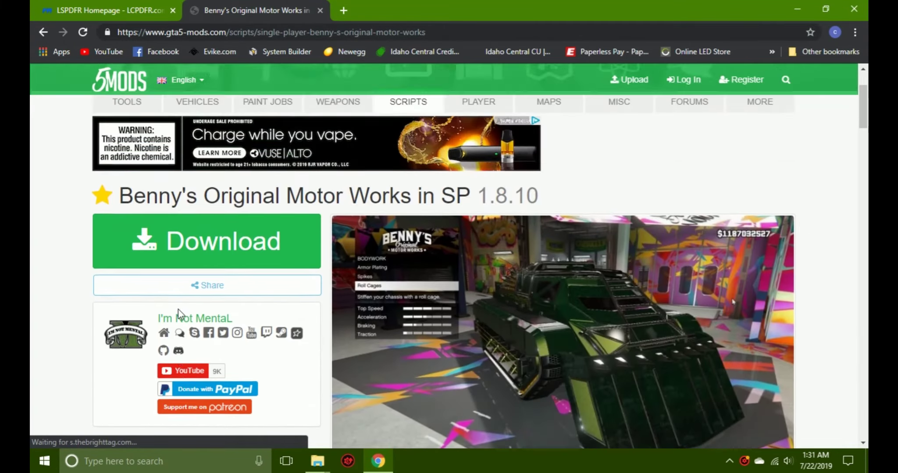
pyautogui.scroll(-2, 179, 315)
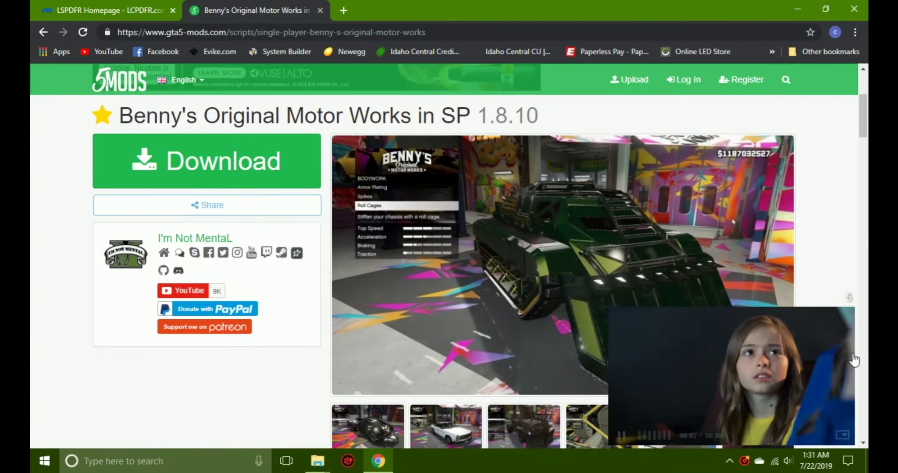
pyautogui.scroll(-9, 483, 282)
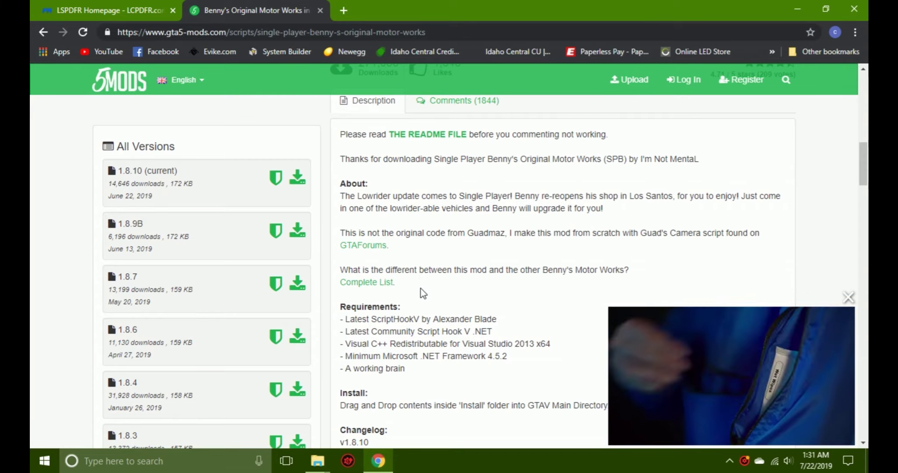
pyautogui.scroll(-3, 428, 303)
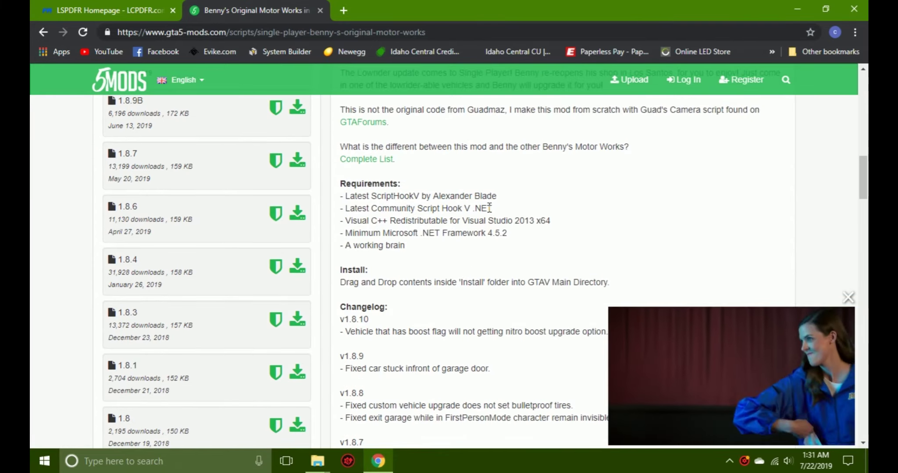
pyautogui.moveTo(507, 233); pyautogui.dragTo(336, 201)
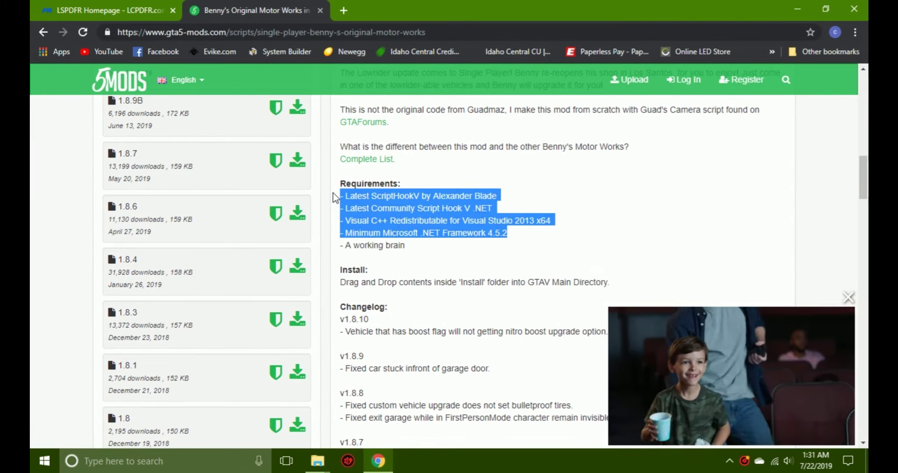
pyautogui.click(615, 200)
pyautogui.moveTo(519, 199); pyautogui.dragTo(395, 208)
pyautogui.moveTo(553, 220); pyautogui.dragTo(344, 218)
pyautogui.click(490, 268)
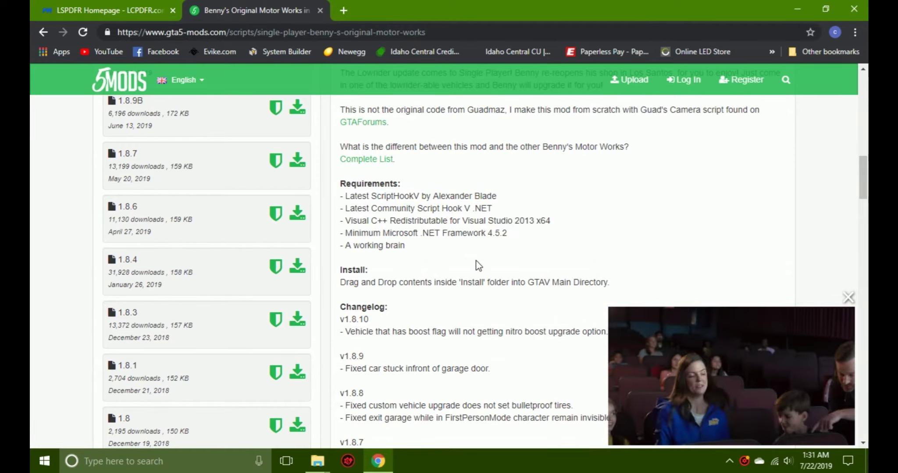
pyautogui.moveTo(448, 247); pyautogui.dragTo(344, 220)
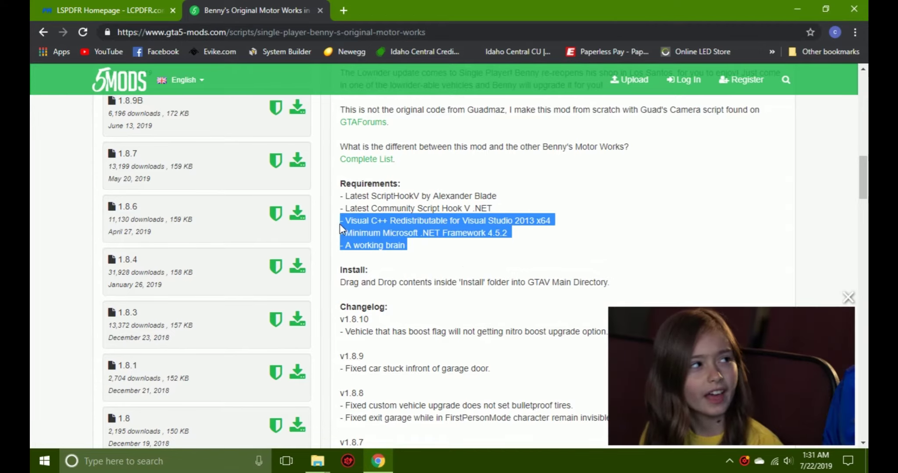
pyautogui.click(627, 196)
# Dismiss the video ad, download Benny's Original Motor Works in SP 1.8.10 and close its tab.
pyautogui.click(849, 295)
pyautogui.scroll(15, 274, 272)
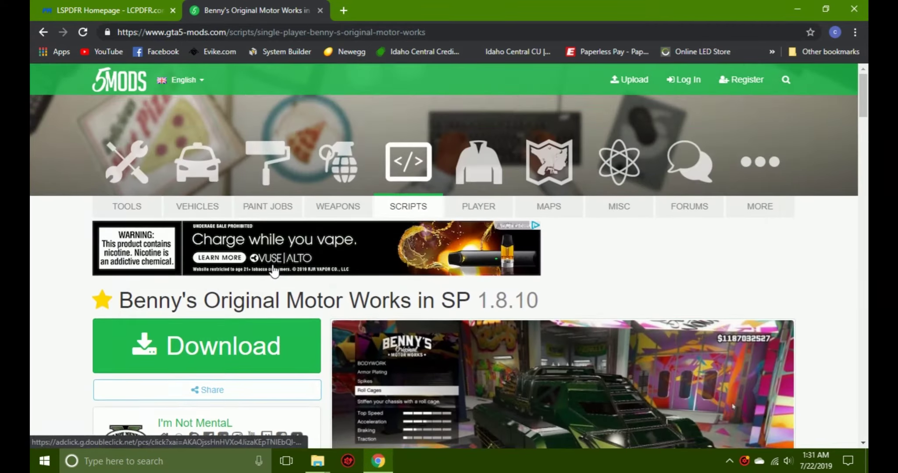
pyautogui.click(270, 347)
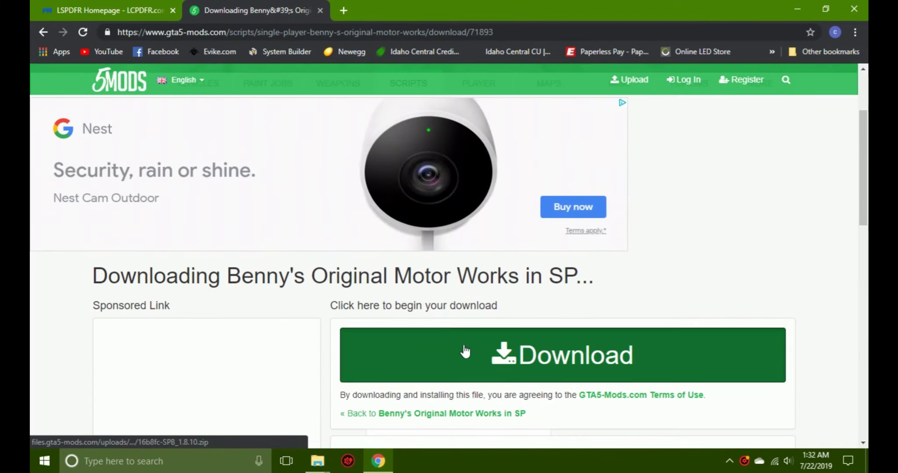
pyautogui.click(465, 354)
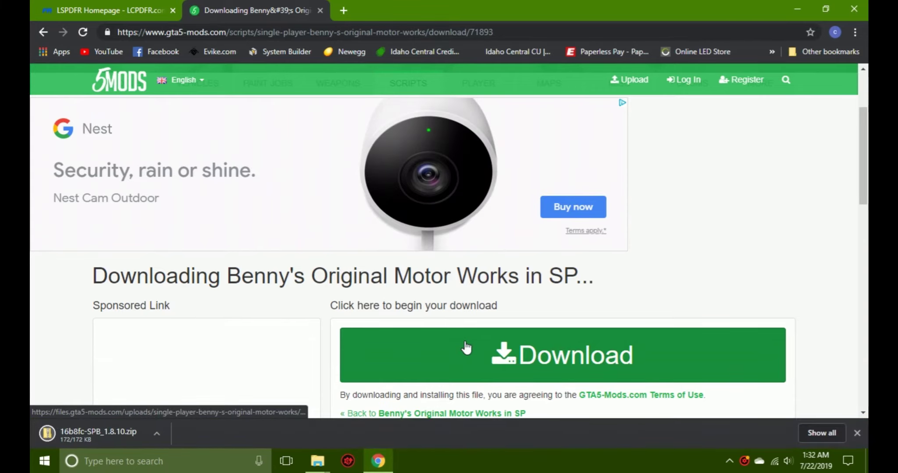
pyautogui.click(320, 10)
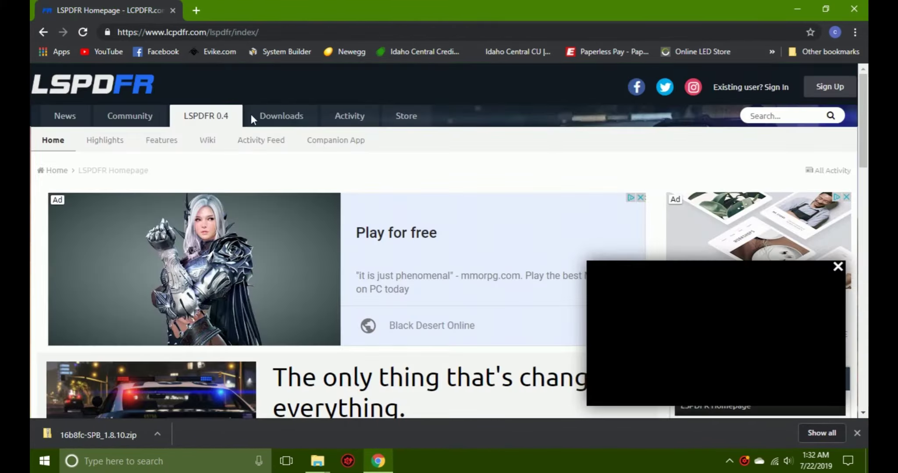
# Open the LSPDFR category under GTA5 Mods in the LCPDFR site's downloads section.
pyautogui.scroll(-3, 307, 176)
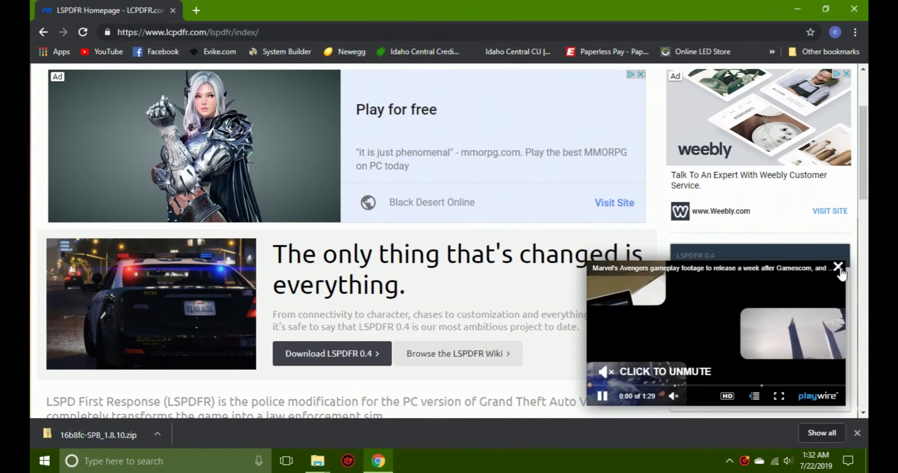
pyautogui.scroll(3, 393, 200)
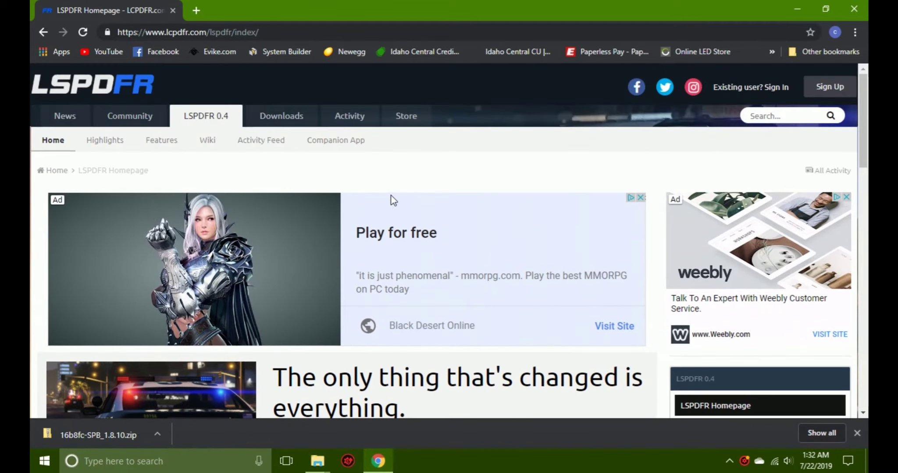
pyautogui.click(269, 127)
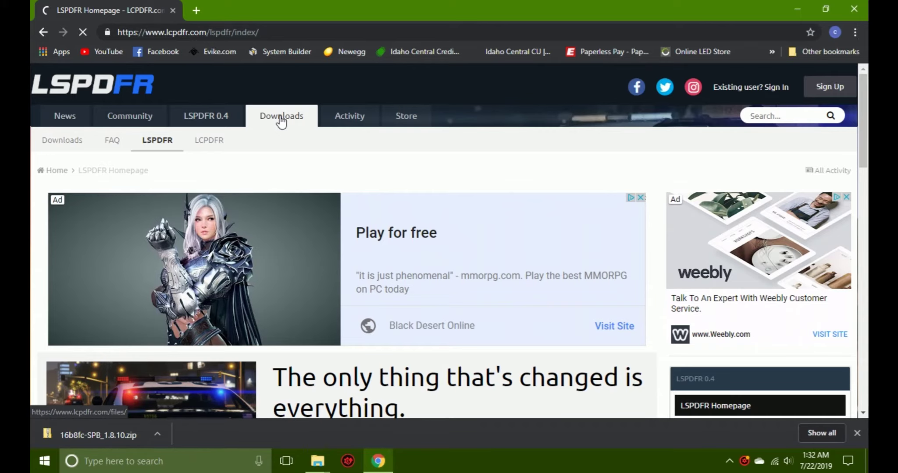
pyautogui.click(262, 123)
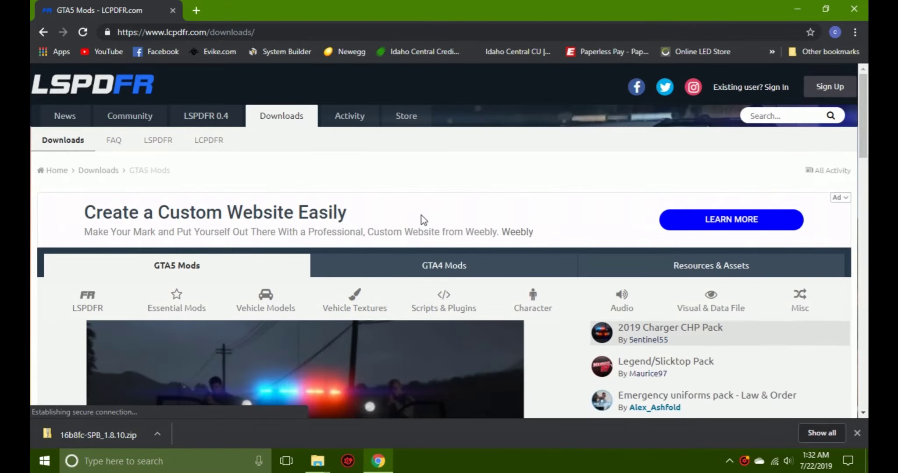
pyautogui.scroll(-3, 261, 170)
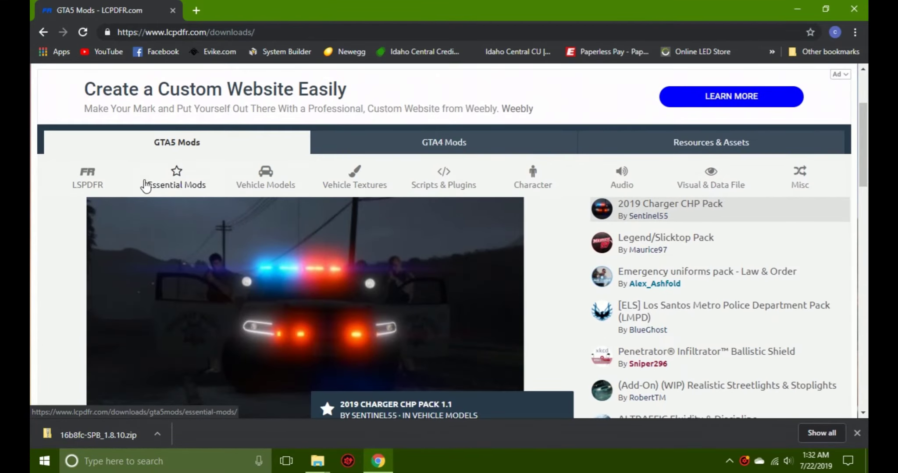
pyautogui.click(101, 185)
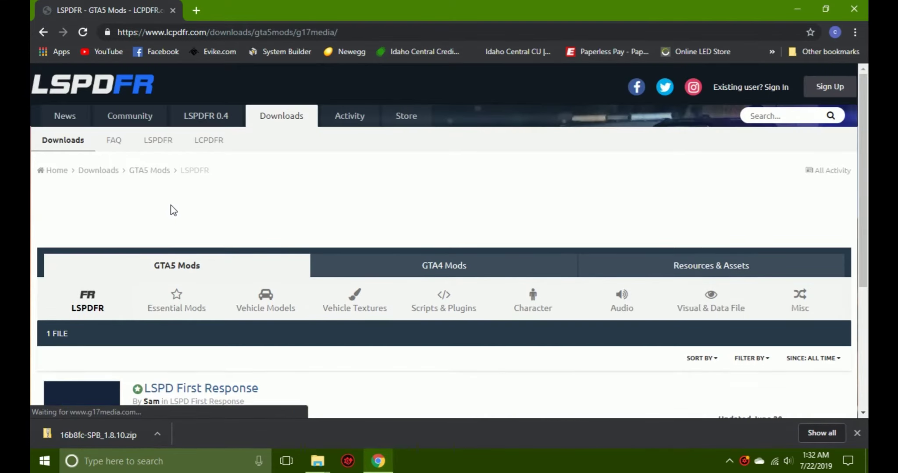
pyautogui.scroll(-1, 170, 207)
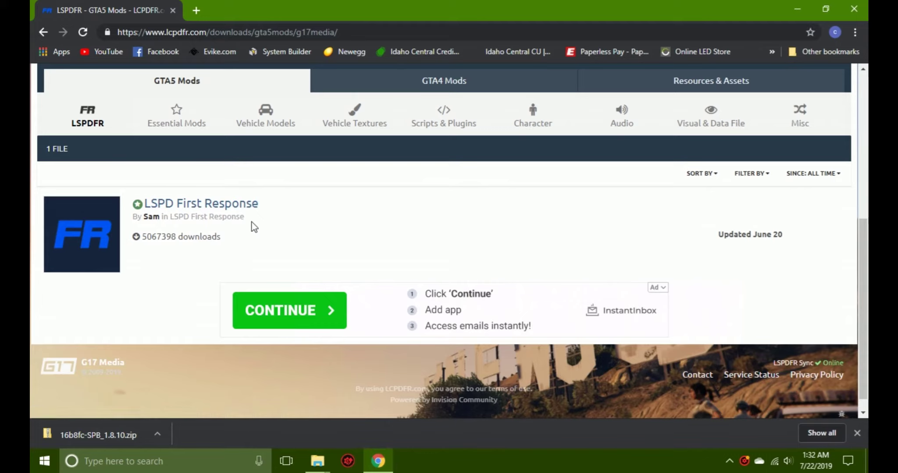
# Open the LSPD First Response file page and examine its description, version 0.4.2 release notes and file information.
pyautogui.click(180, 209)
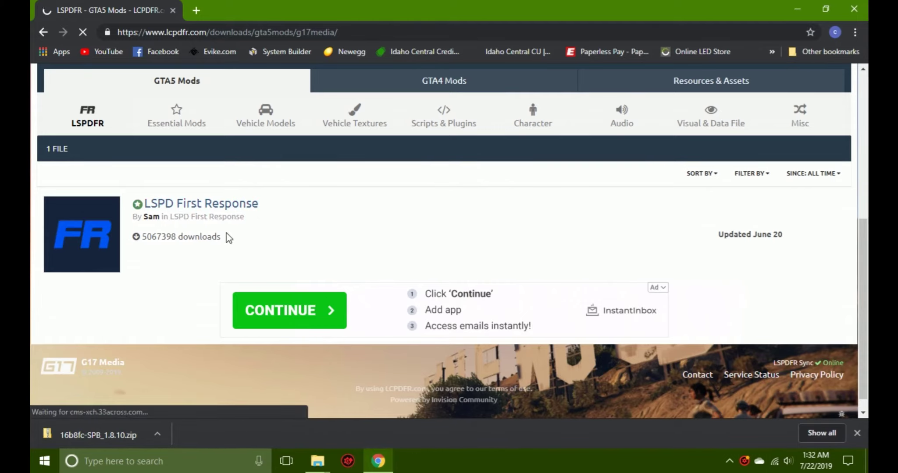
pyautogui.scroll(-3, 237, 231)
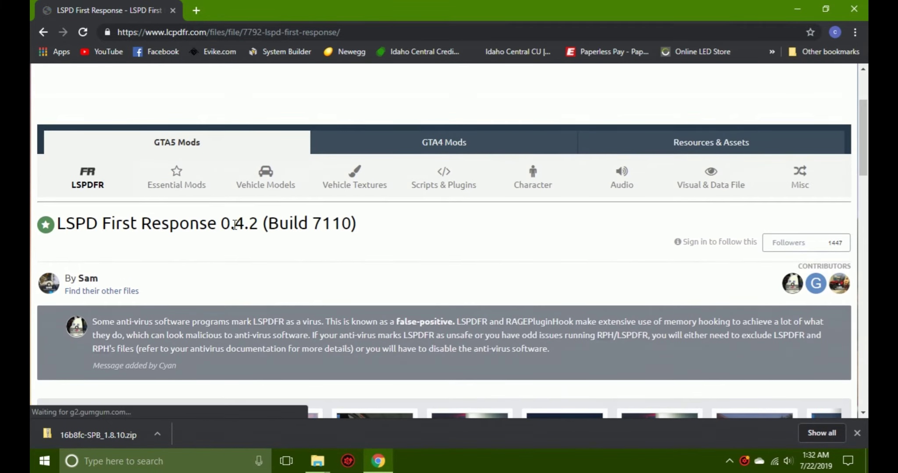
pyautogui.scroll(-5, 252, 227)
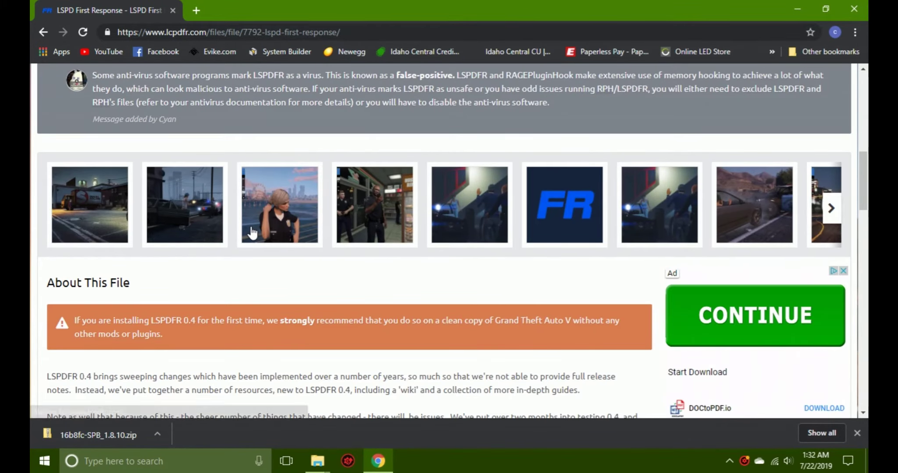
pyautogui.scroll(-3, 252, 233)
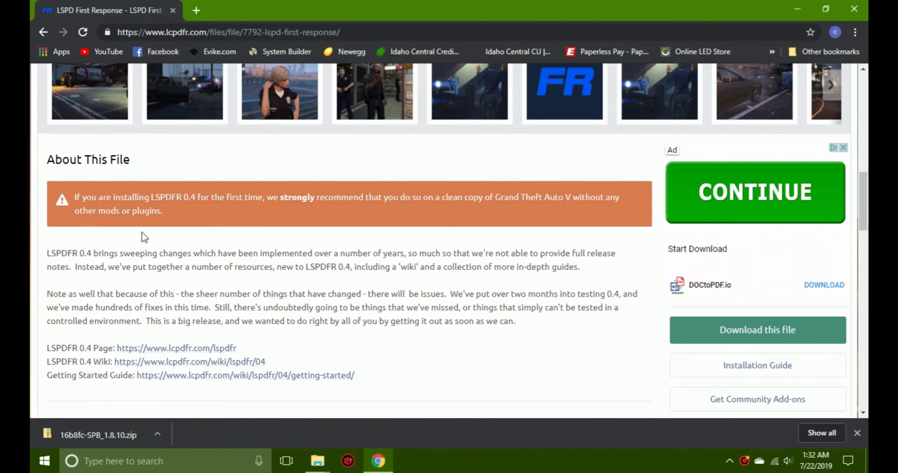
pyautogui.scroll(-1, 142, 233)
pyautogui.scroll(-5, 537, 254)
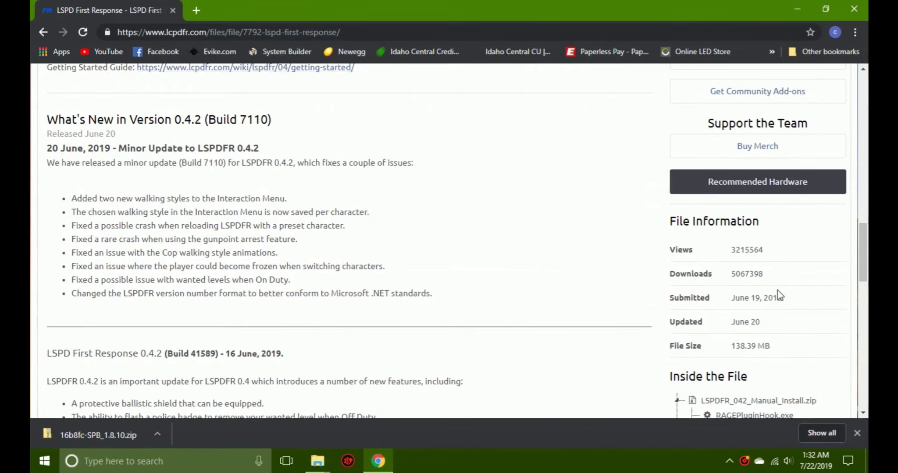
pyautogui.scroll(-1, 778, 287)
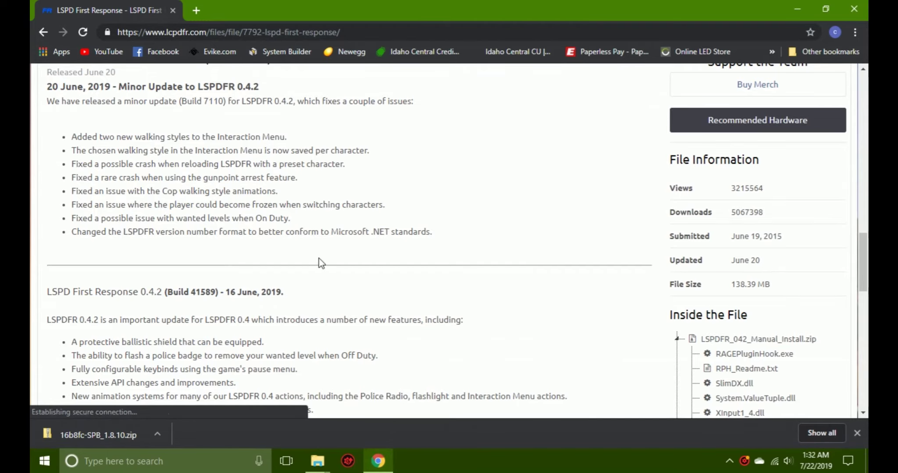
pyautogui.scroll(1, 320, 263)
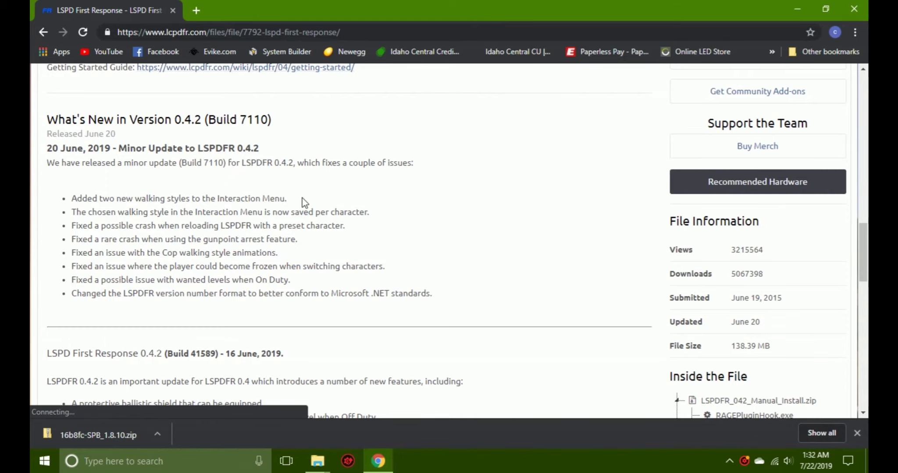
pyautogui.scroll(10, 305, 202)
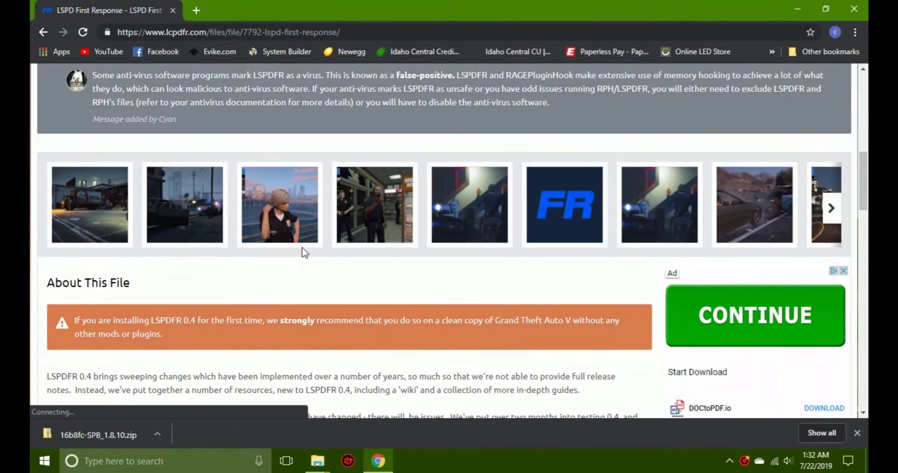
# Agree to the LSPD First Response user agreement and download LSPDFR_042_Manual_Install.zip.
pyautogui.scroll(-5, 301, 250)
pyautogui.click(750, 219)
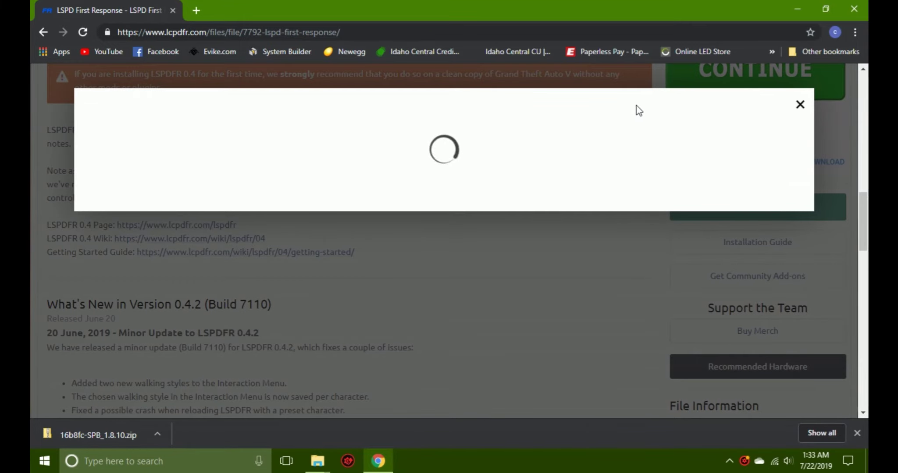
pyautogui.scroll(-12, 288, 222)
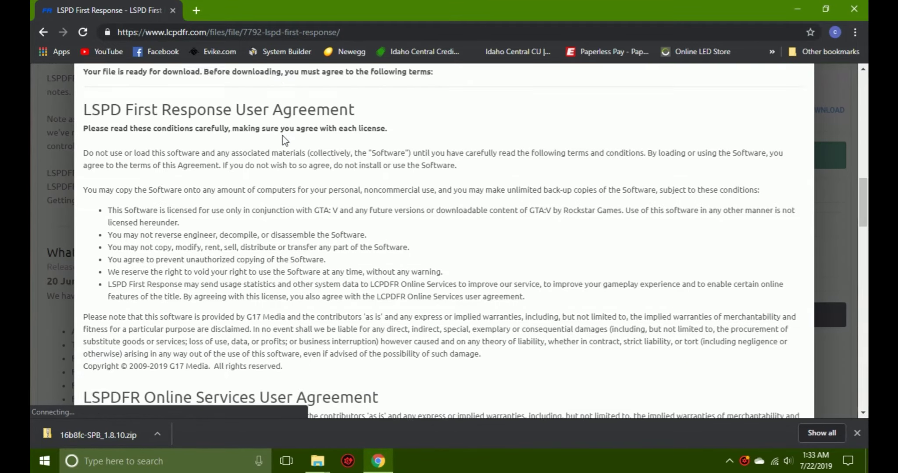
pyautogui.scroll(-15, 288, 222)
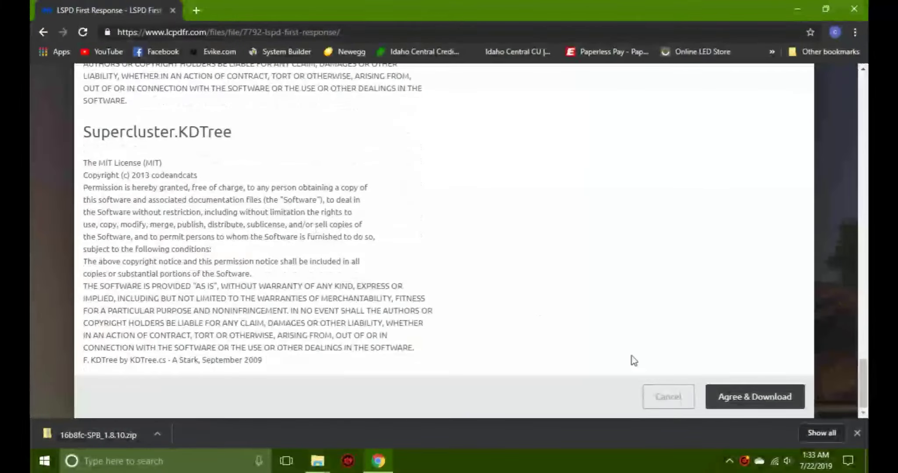
pyautogui.click(745, 395)
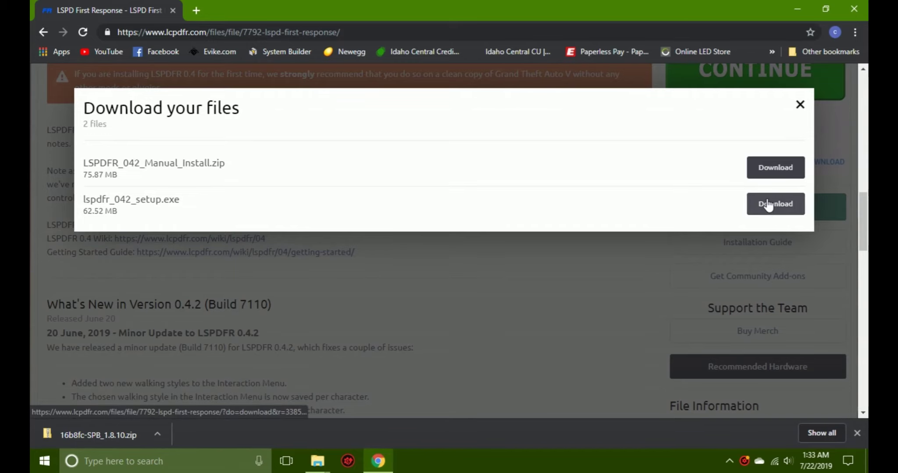
pyautogui.click(777, 175)
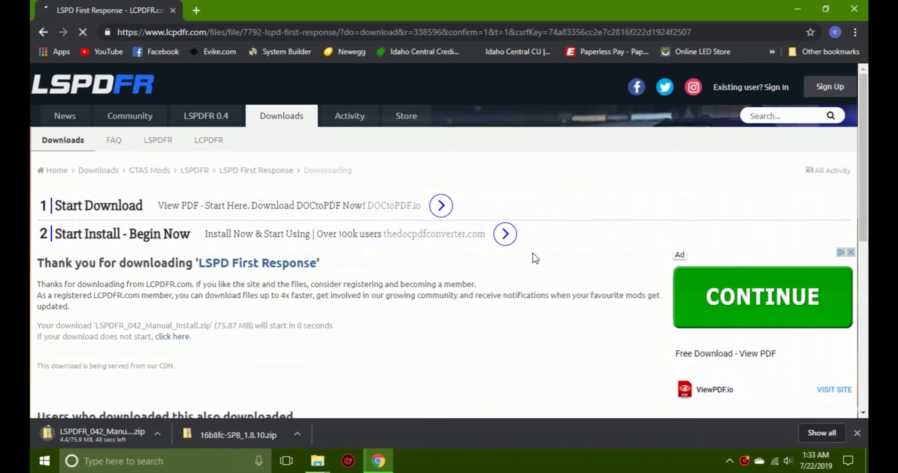
# Switch to File Explorer and arrange the Grand Theft Auto V and Downloads folders side by side.
pyautogui.click(799, 8)
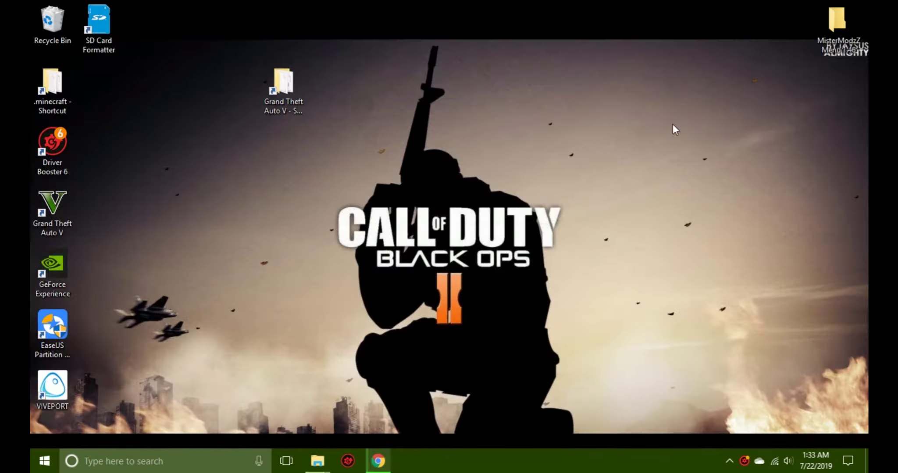
pyautogui.moveTo(328, 453)
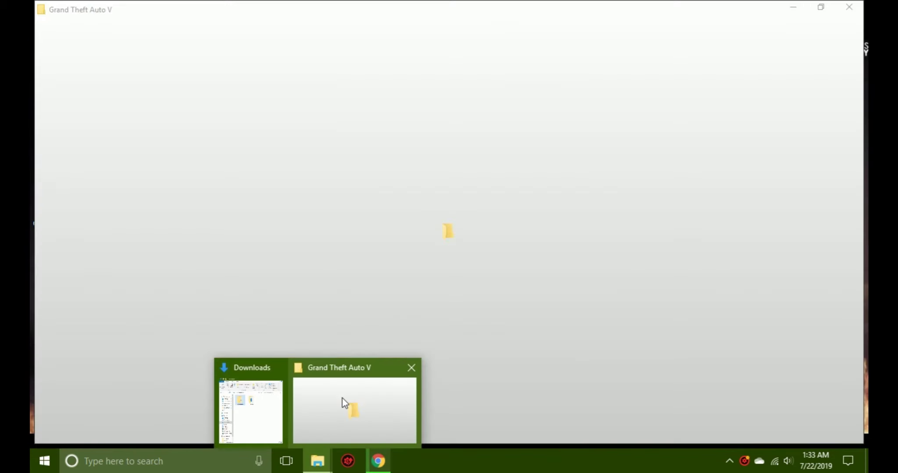
pyautogui.click(341, 398)
pyautogui.press('super+Left')
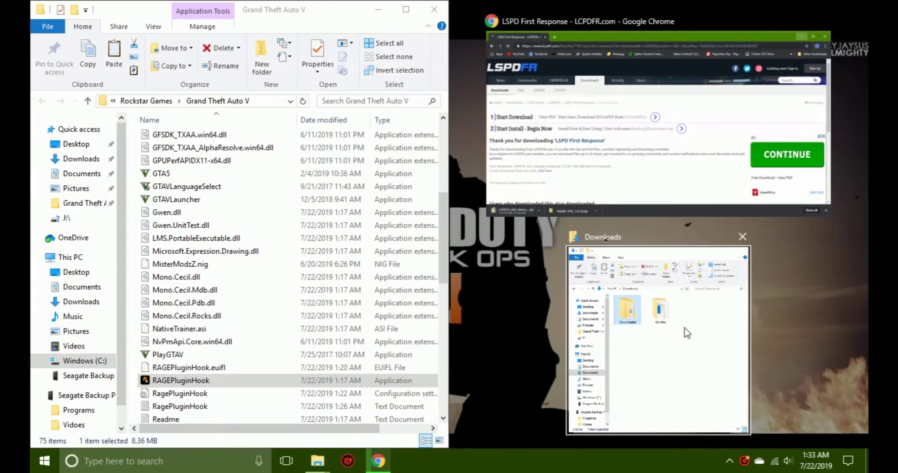
pyautogui.click(687, 333)
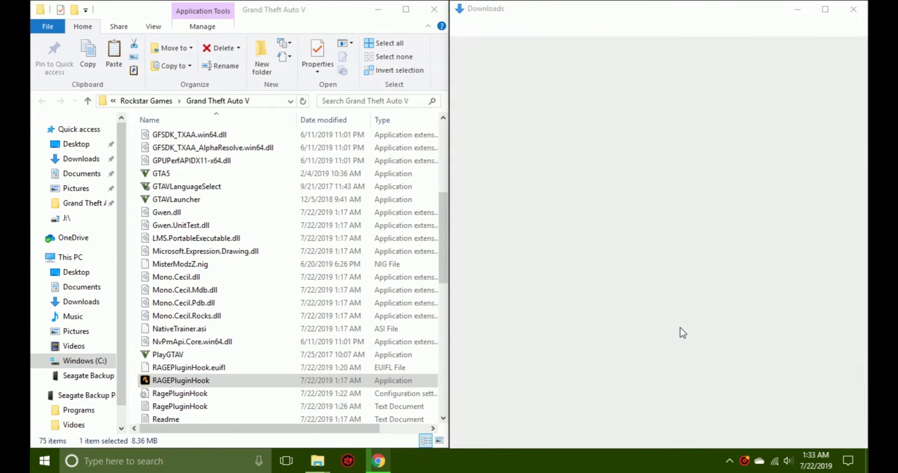
# Open the Install folder inside the 16b8fc-SPB_1.8.10 archive and check the Grand Theft Auto V folder for a scripts folder.
pyautogui.click(770, 158)
pyautogui.doubleClick(770, 158)
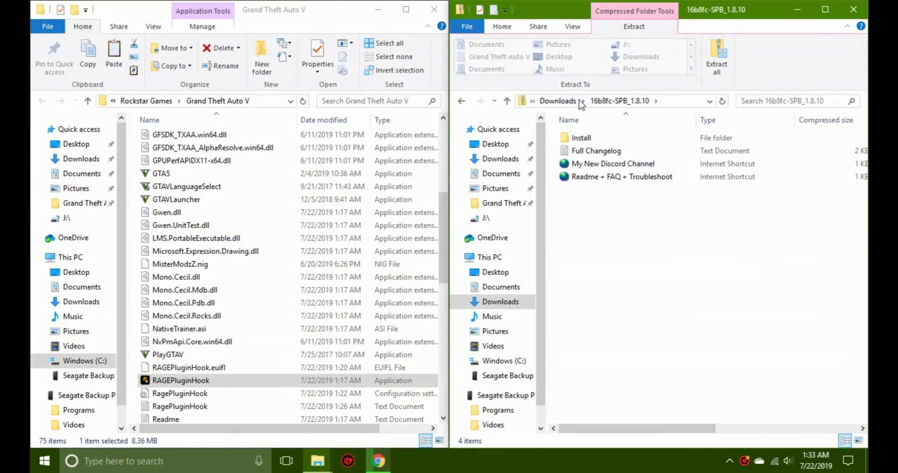
pyautogui.click(558, 101)
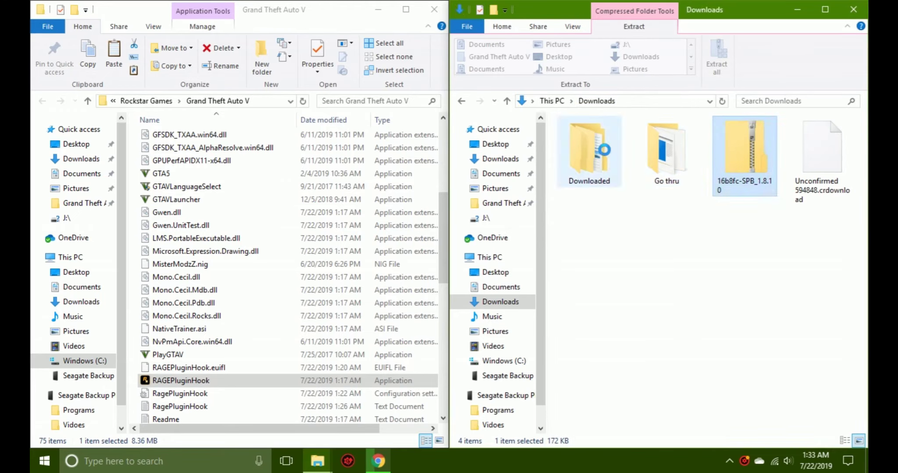
pyautogui.doubleClick(728, 155)
pyautogui.doubleClick(605, 138)
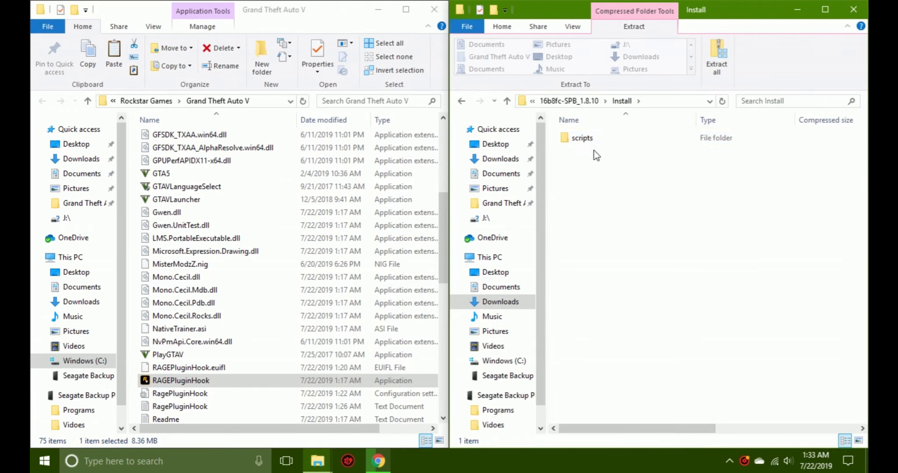
pyautogui.scroll(6, 263, 175)
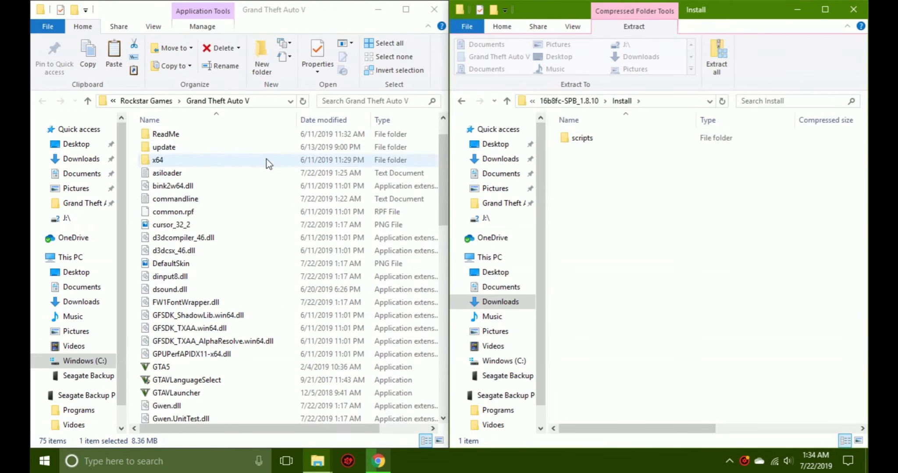
pyautogui.scroll(-9, 221, 202)
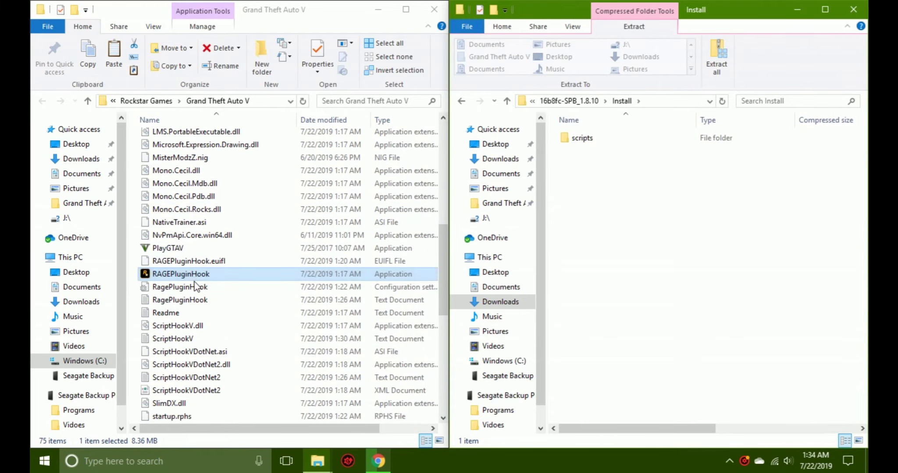
pyautogui.scroll(9, 213, 209)
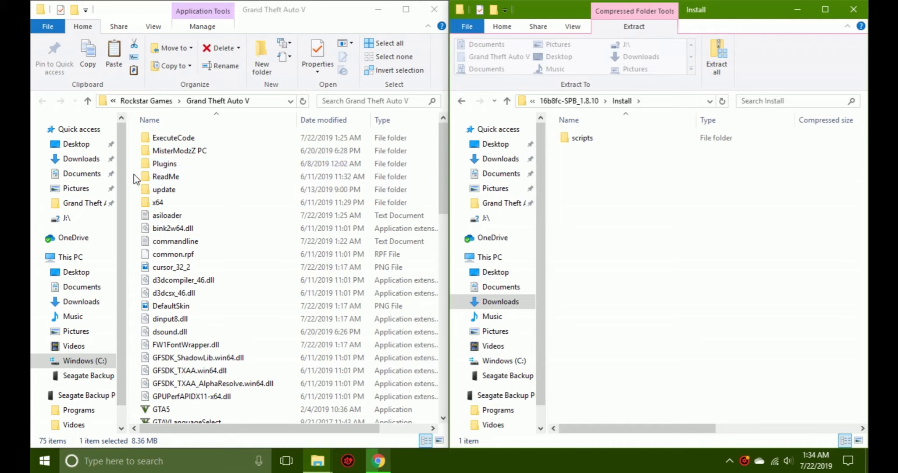
# Copy the scripts folder from the archive's Install folder into the Grand Theft Auto V folder, granting administrator permission.
pyautogui.click(587, 104)
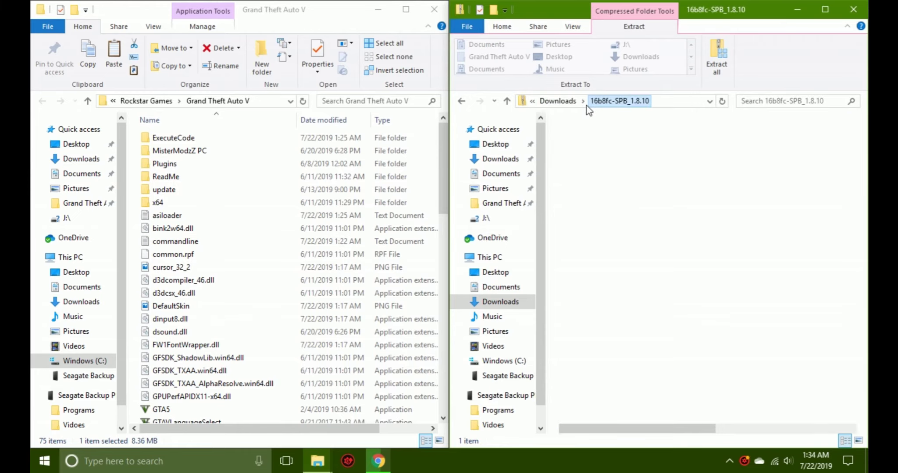
pyautogui.doubleClick(612, 141)
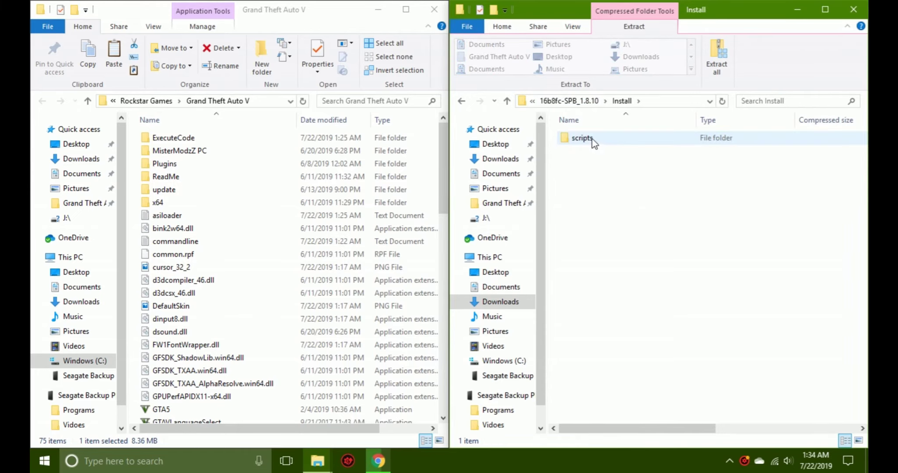
pyautogui.moveTo(592, 141); pyautogui.dragTo(133, 162)
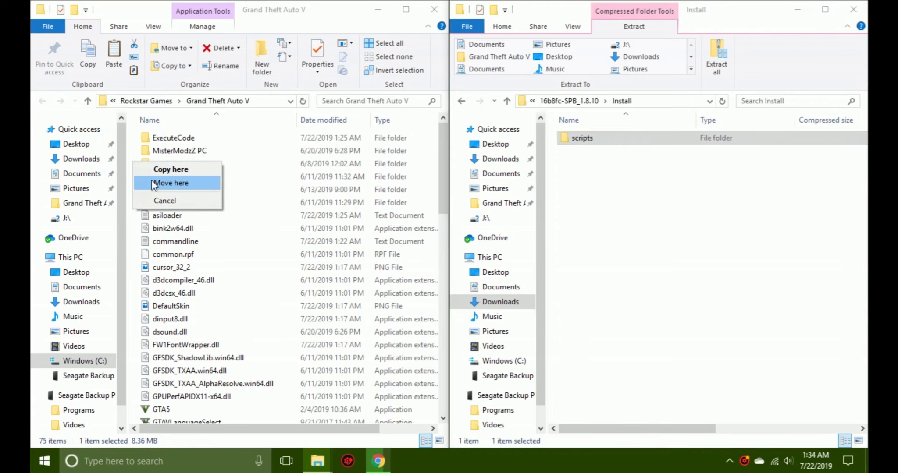
pyautogui.click(161, 171)
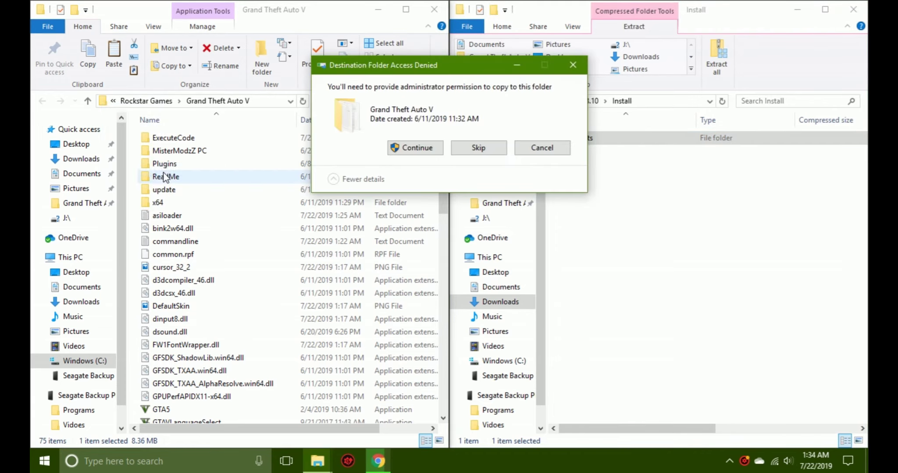
pyautogui.click(415, 147)
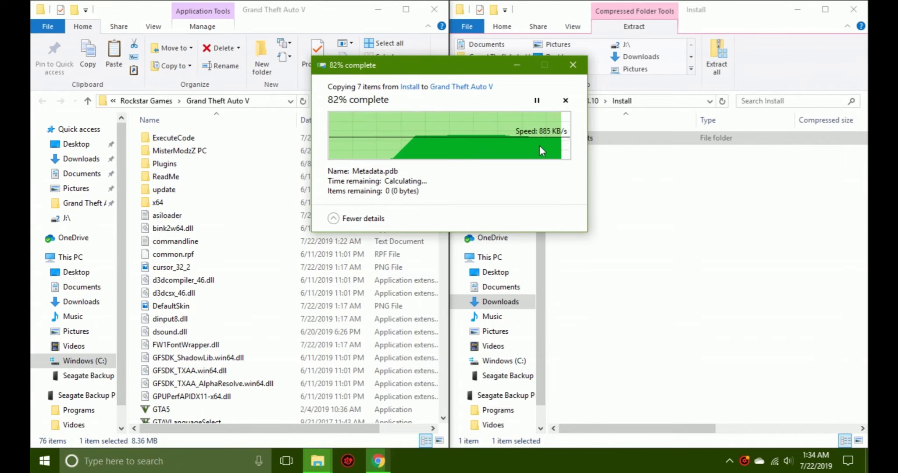
# Compare the files in the game's scripts folder with those in the archive's scripts folder, and return to the Grand Theft Auto V folder.
pyautogui.doubleClick(178, 192)
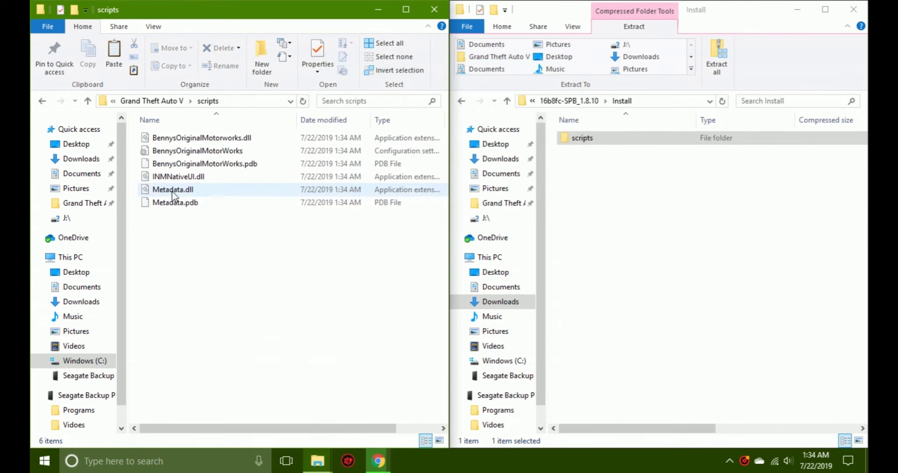
pyautogui.doubleClick(609, 139)
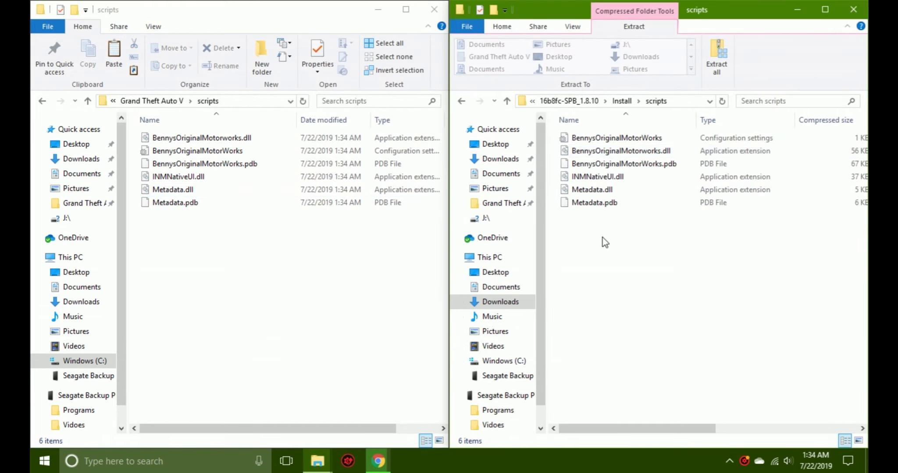
pyautogui.moveTo(601, 247); pyautogui.dragTo(594, 132)
pyautogui.rightClick(589, 141)
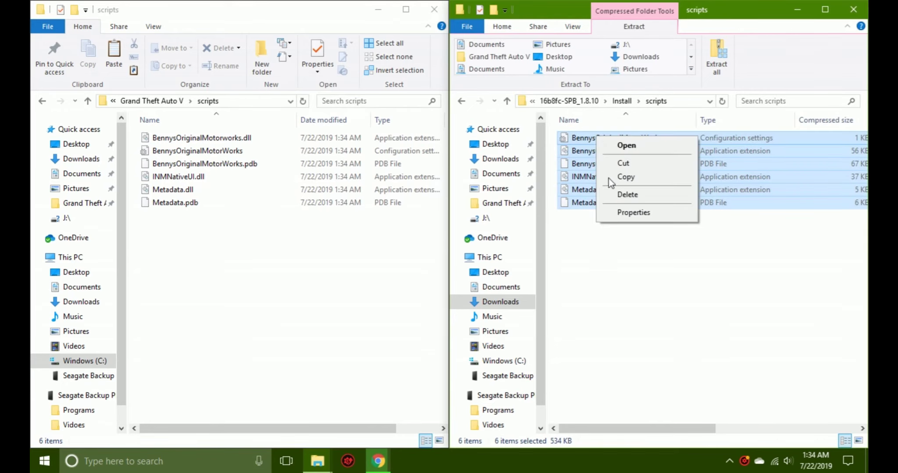
pyautogui.click(236, 260)
pyautogui.click(173, 101)
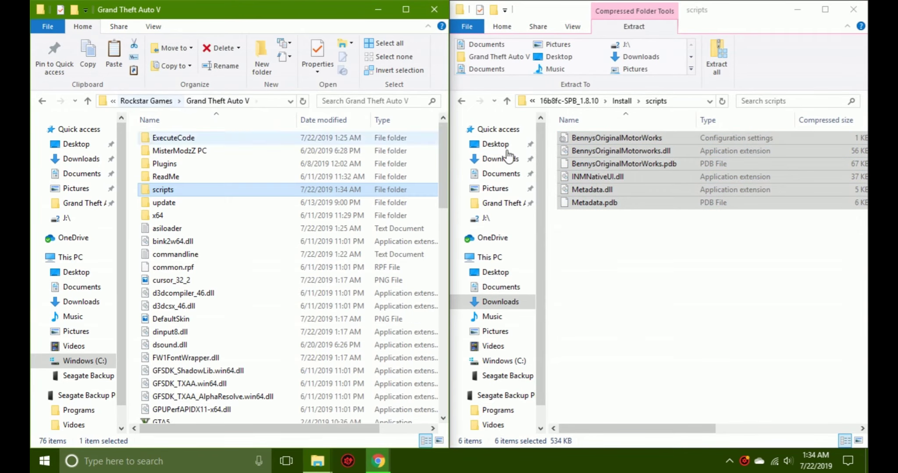
# Return to the archive's Install folder and reopen its scripts folder to view the Benny's files.
pyautogui.click(622, 101)
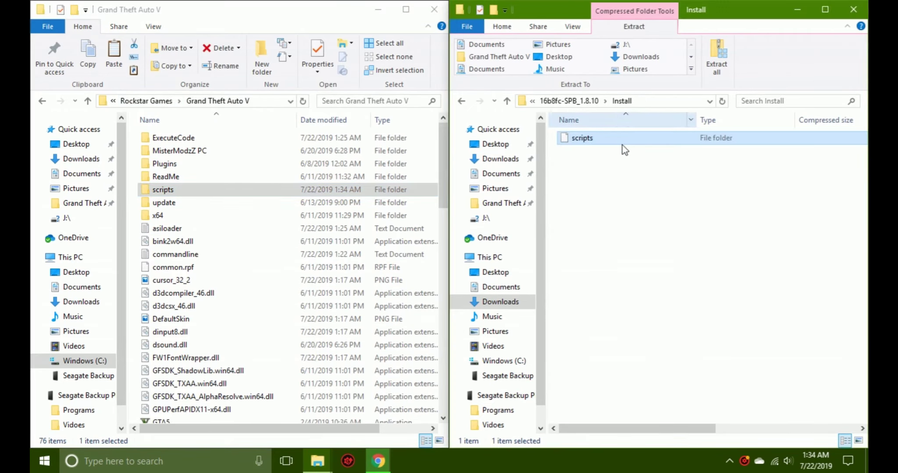
pyautogui.moveTo(611, 143)
pyautogui.mouseDown()
pyautogui.moveTo(504, 157)
pyautogui.moveTo(625, 131)
pyautogui.moveTo(624, 139)
pyautogui.mouseUp()
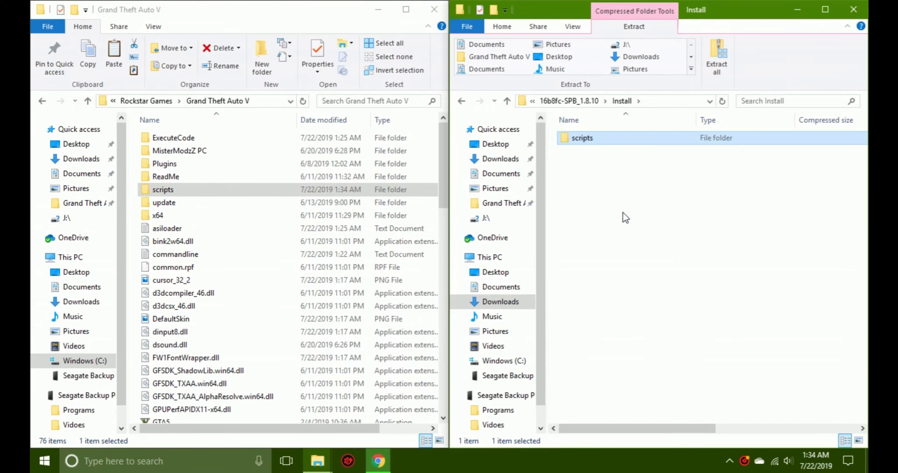
pyautogui.click(622, 213)
pyautogui.doubleClick(588, 139)
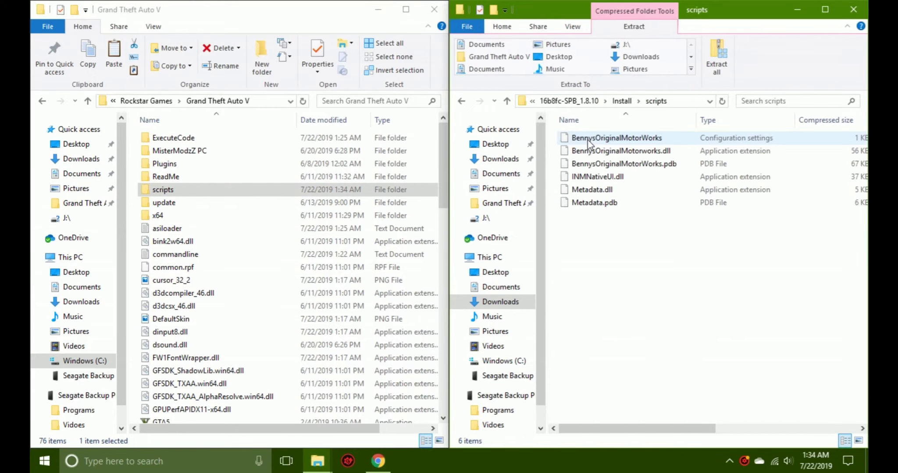
pyautogui.moveTo(592, 255); pyautogui.dragTo(591, 133)
pyautogui.rightClick(595, 133)
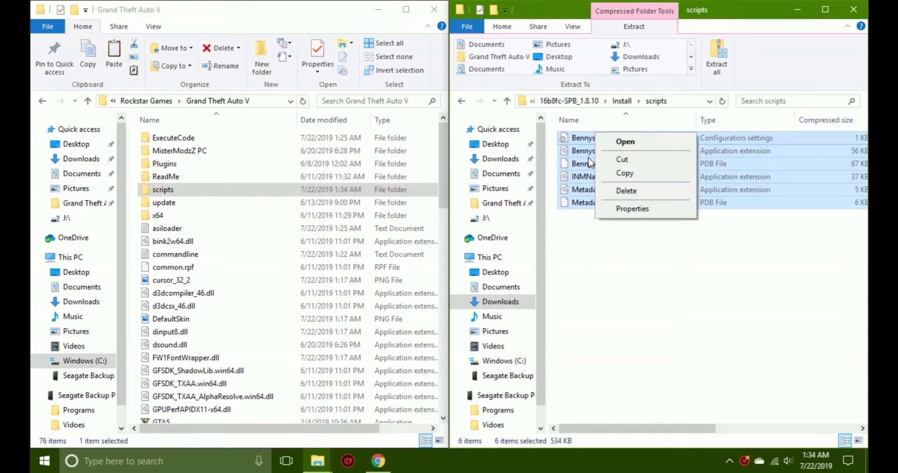
pyautogui.click(620, 239)
# Open the Readme + FAQ + Troubleshoot link from the 16b8fc-SPB_1.8.10 archive and read its notes, prerequisites and install instructions.
pyautogui.click(619, 101)
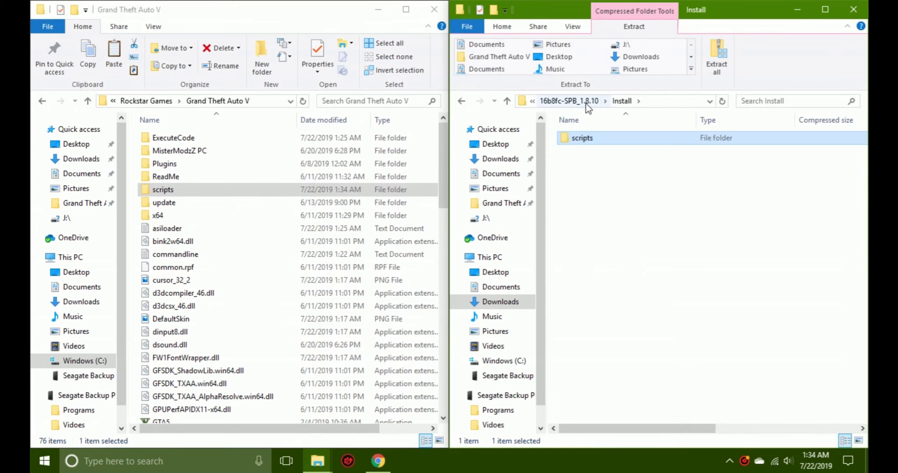
pyautogui.click(570, 101)
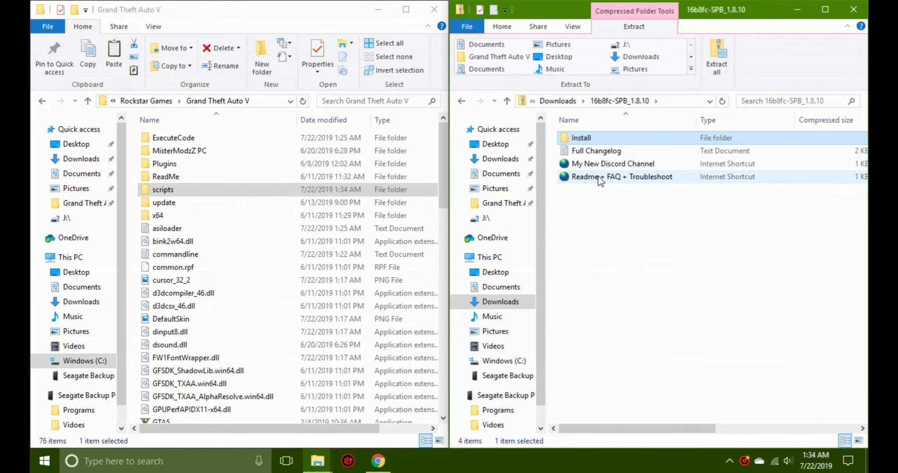
pyautogui.doubleClick(597, 176)
pyautogui.click(482, 240)
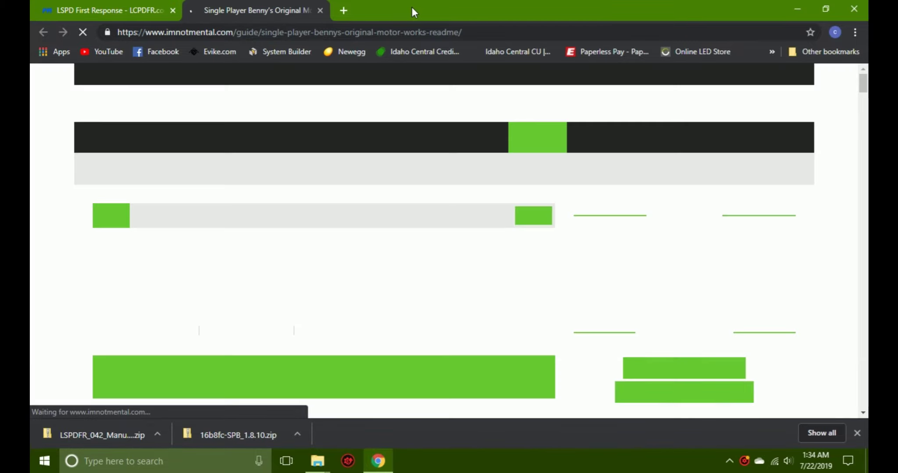
pyautogui.scroll(-5, 391, 131)
pyautogui.scroll(-3, 387, 120)
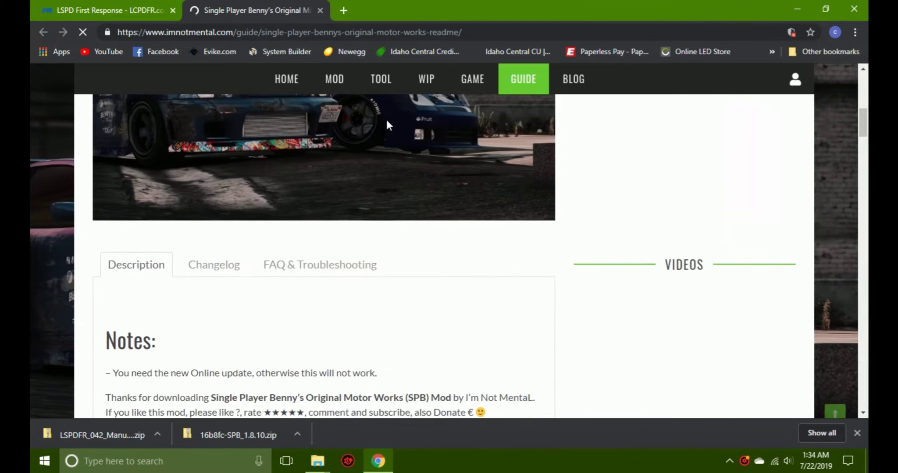
pyautogui.scroll(6, 388, 120)
pyautogui.scroll(-10, 490, 246)
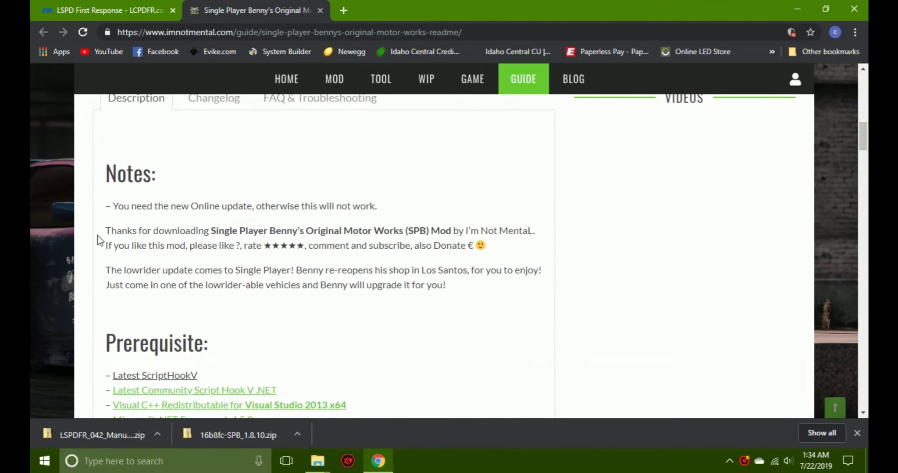
pyautogui.scroll(-10, 198, 221)
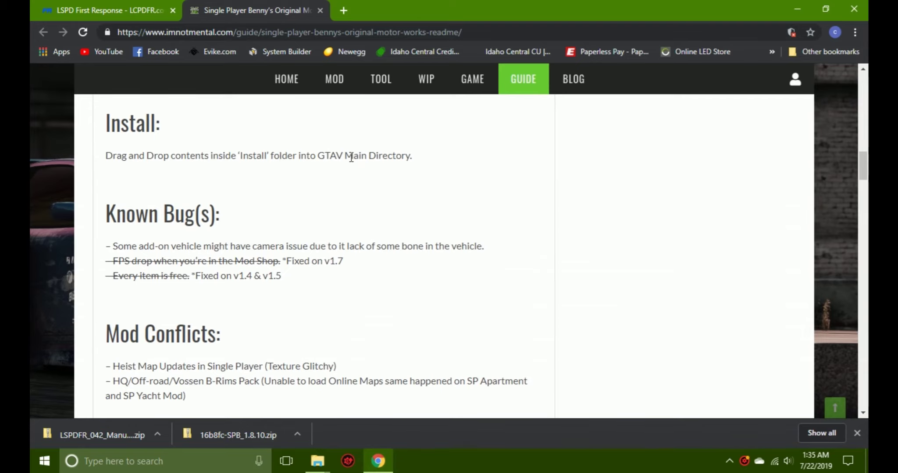
# Return to the 16b8fc-SPB_1.8.10 archive, recheck its Install folder, and go back up to the Downloads folder.
pyautogui.click(132, 5)
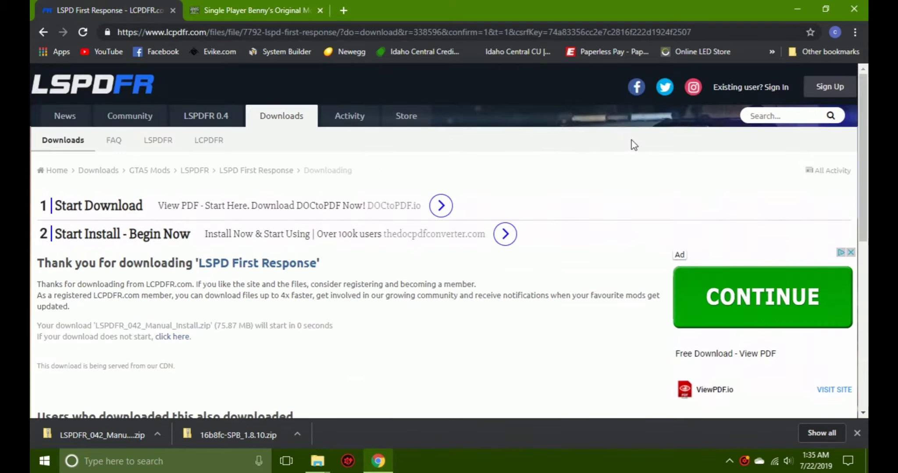
pyautogui.click(317, 461)
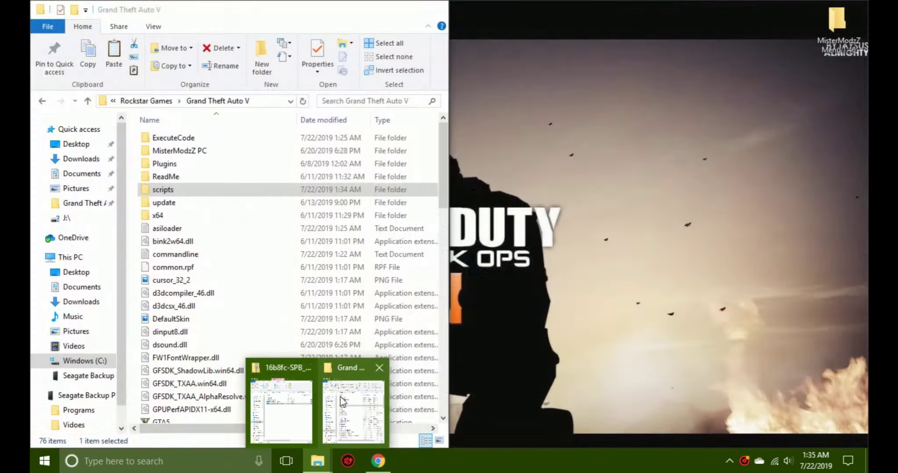
pyautogui.click(285, 403)
pyautogui.doubleClick(582, 138)
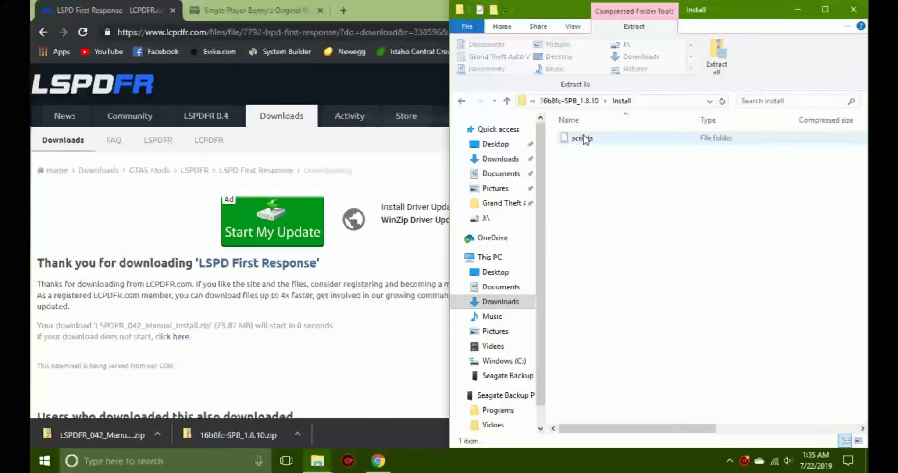
pyautogui.click(566, 101)
pyautogui.click(558, 102)
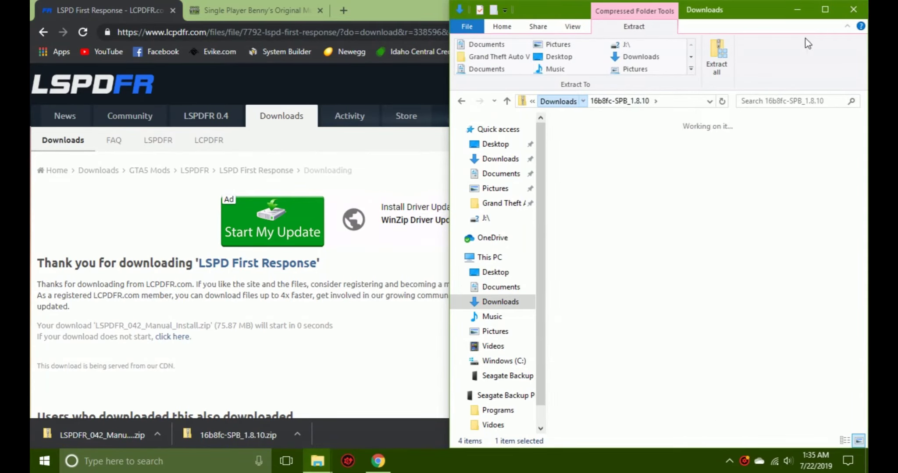
pyautogui.click(798, 10)
# Close the Benny's readme page and go back from the download page to the LSPD First Response 0.4.2 file page.
pyautogui.click(296, 11)
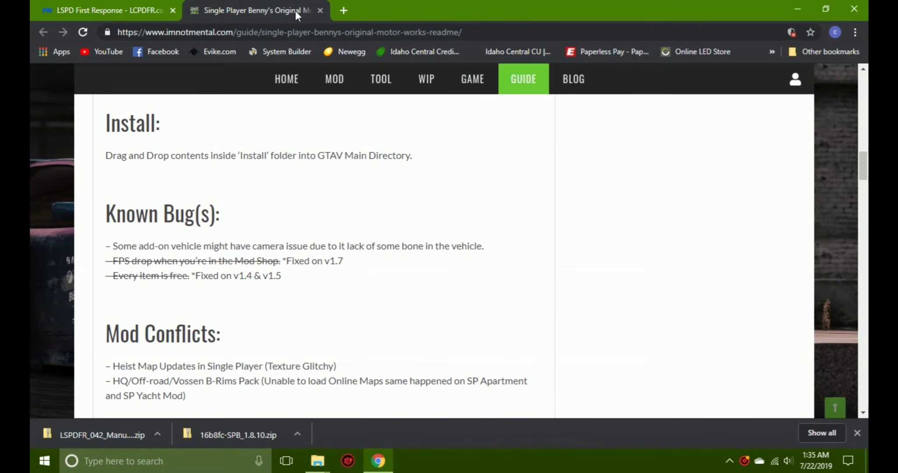
pyautogui.click(319, 11)
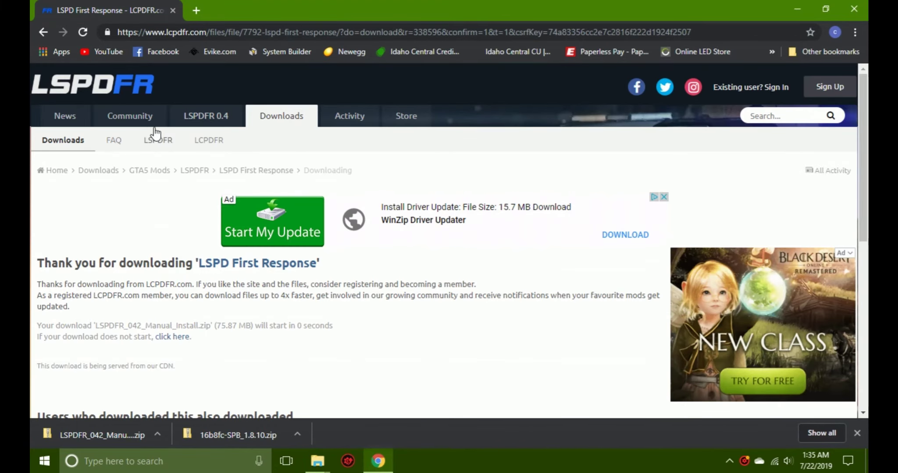
pyautogui.click(44, 34)
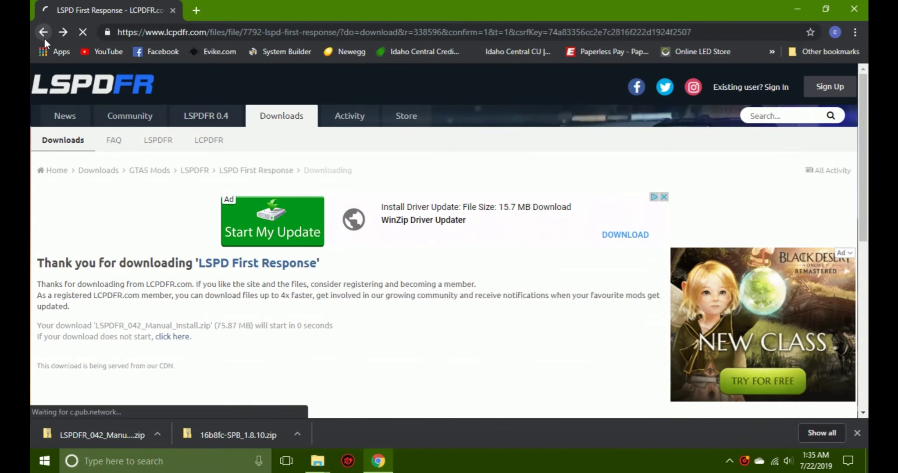
pyautogui.click(45, 37)
pyautogui.scroll(6, 218, 227)
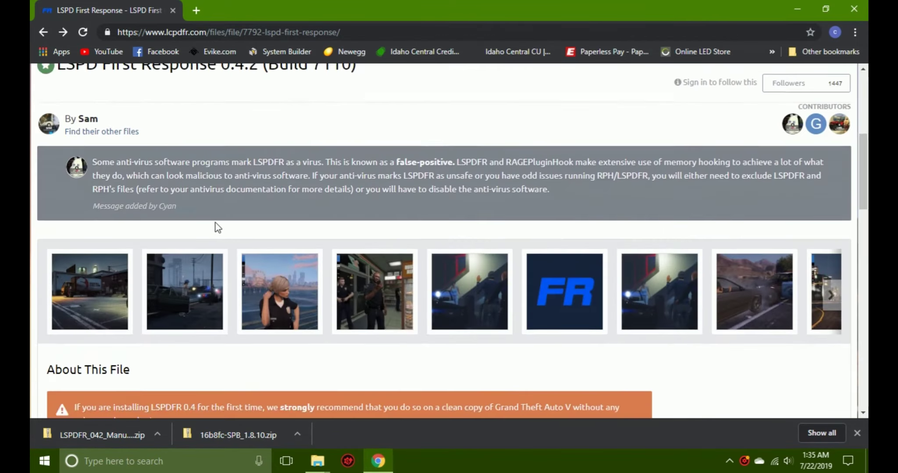
pyautogui.scroll(5, 218, 228)
pyautogui.scroll(-3, 441, 302)
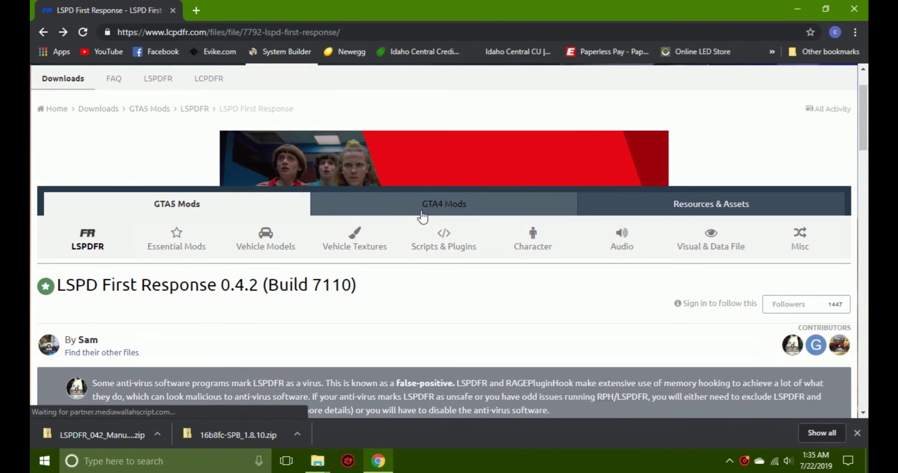
# Look inside the game's Plugins folder and return to the Grand Theft Auto V folder.
pyautogui.click(794, 5)
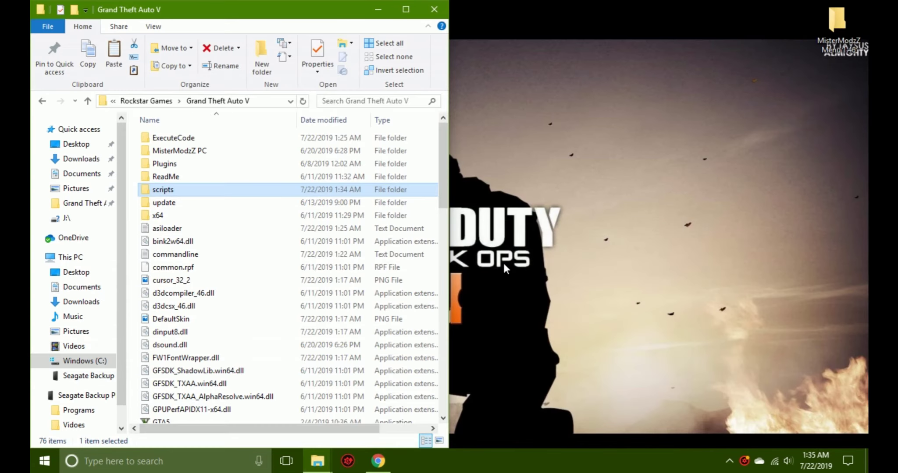
pyautogui.doubleClick(184, 167)
pyautogui.click(176, 101)
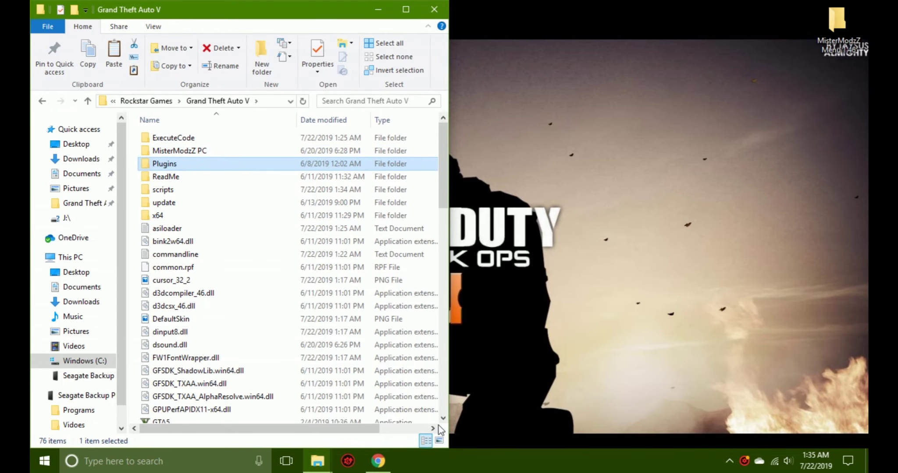
# Open the Scripts & Plugins category of the GTA5 mods on the LSPDFR site and browse the listed plugins.
pyautogui.click(386, 460)
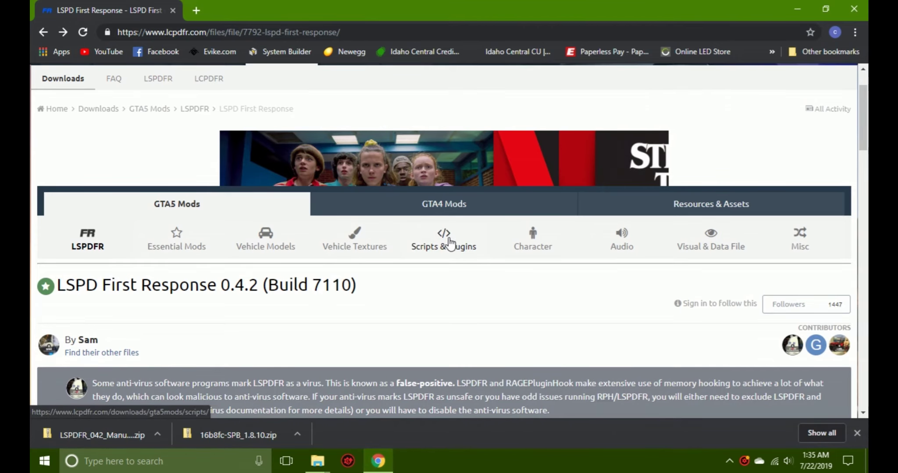
pyautogui.scroll(-10, 415, 282)
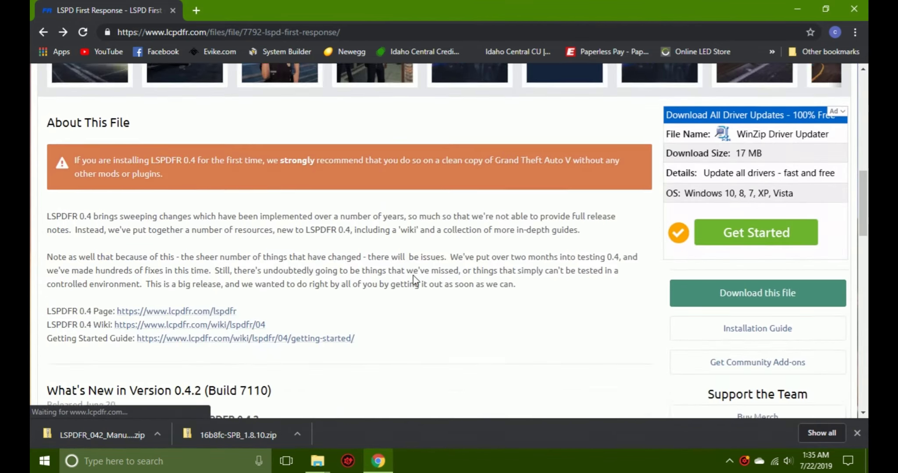
pyautogui.scroll(12, 415, 282)
pyautogui.click(442, 309)
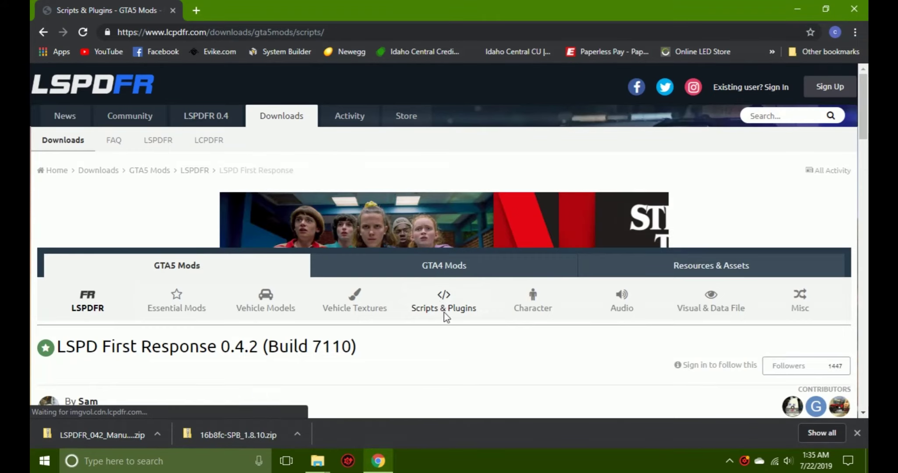
pyautogui.scroll(-5, 373, 294)
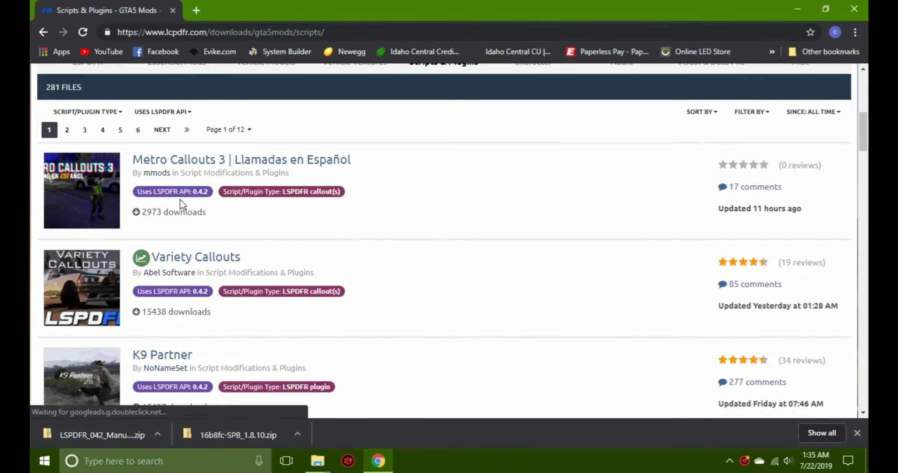
pyautogui.scroll(-3, 181, 202)
pyautogui.scroll(-4, 169, 231)
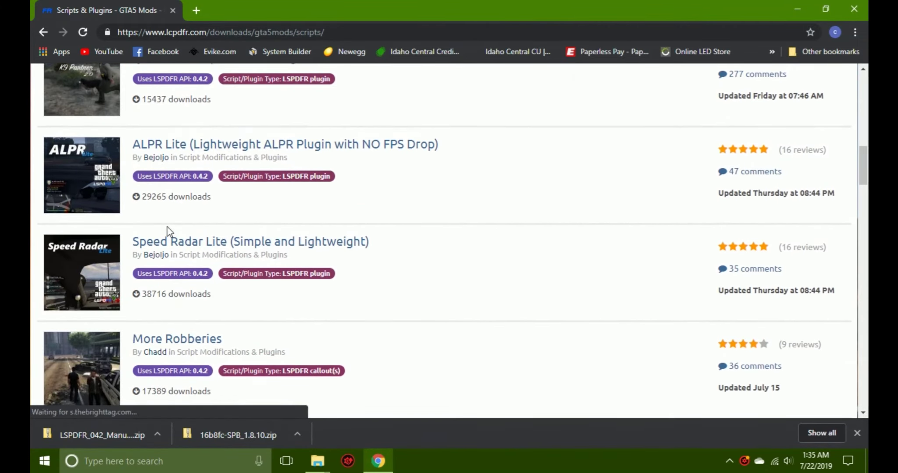
pyautogui.scroll(12, 481, 202)
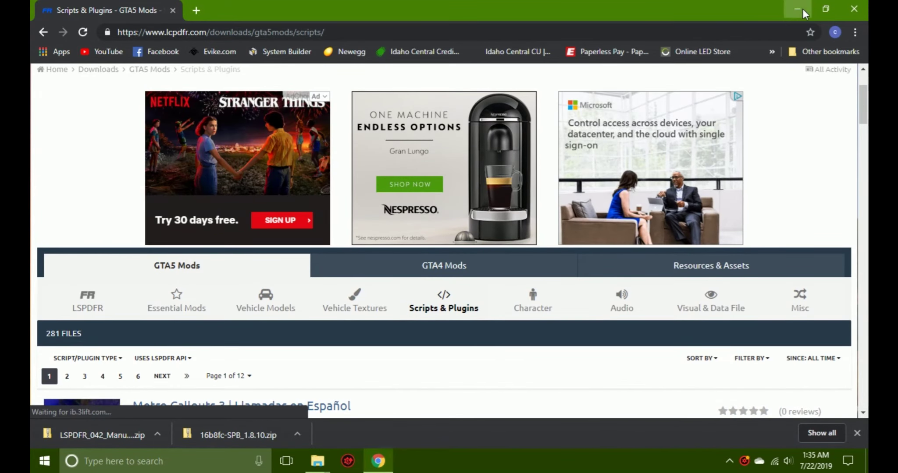
# Switch back to the Grand Theft Auto V folder and check its Plugins folder again.
pyautogui.click(800, 7)
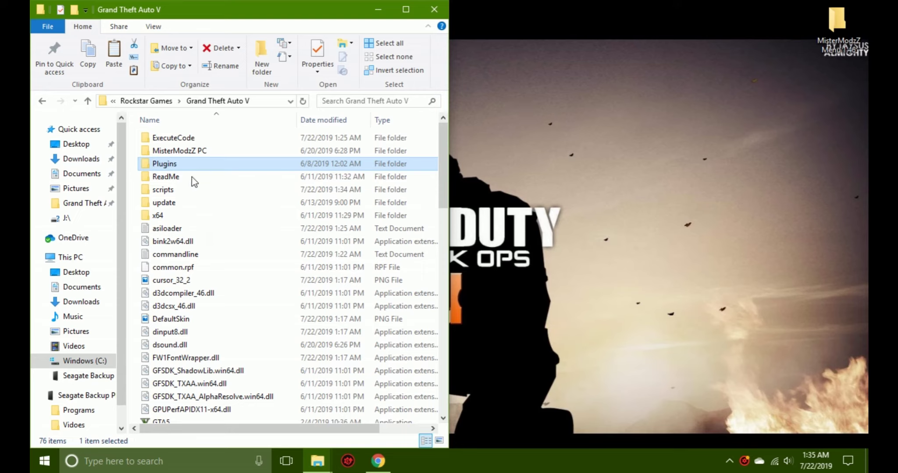
pyautogui.click(159, 199)
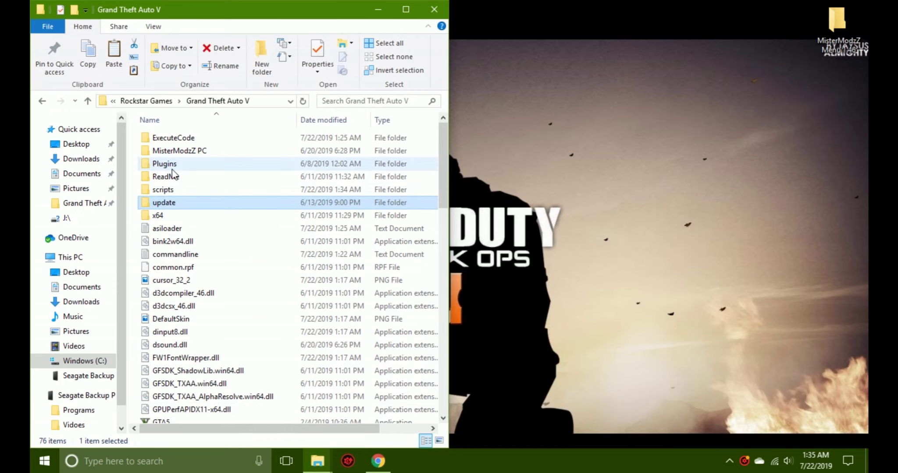
pyautogui.doubleClick(171, 169)
pyautogui.click(149, 101)
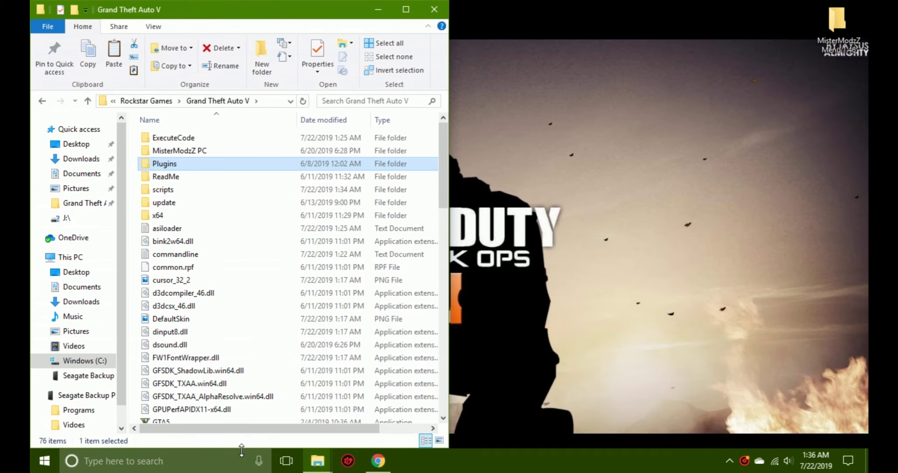
# Open the LSPDFR_042_Manual_Install archive from the Downloads folder beside the game folder and look through its files.
pyautogui.moveTo(316, 465)
pyautogui.click(281, 405)
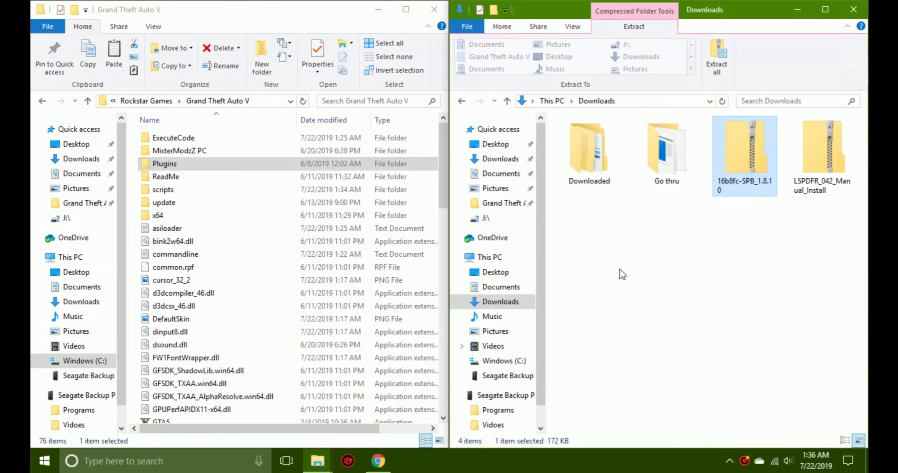
pyautogui.doubleClick(805, 170)
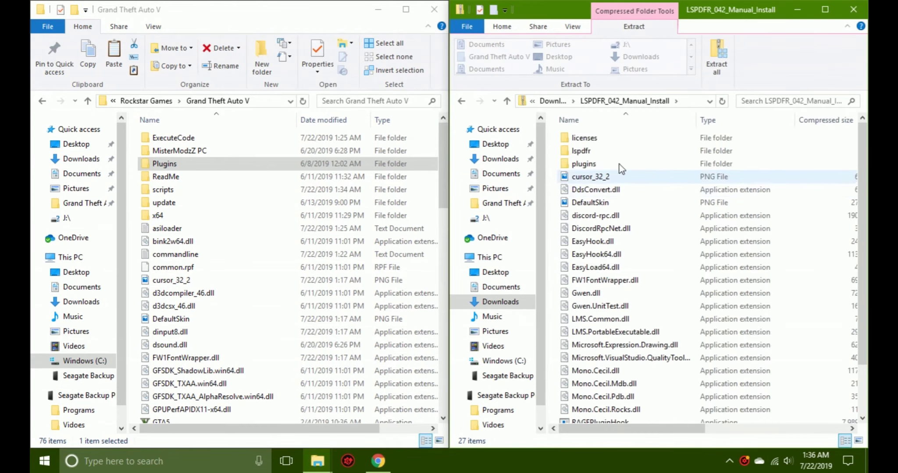
pyautogui.scroll(-2, 558, 139)
pyautogui.scroll(2, 557, 138)
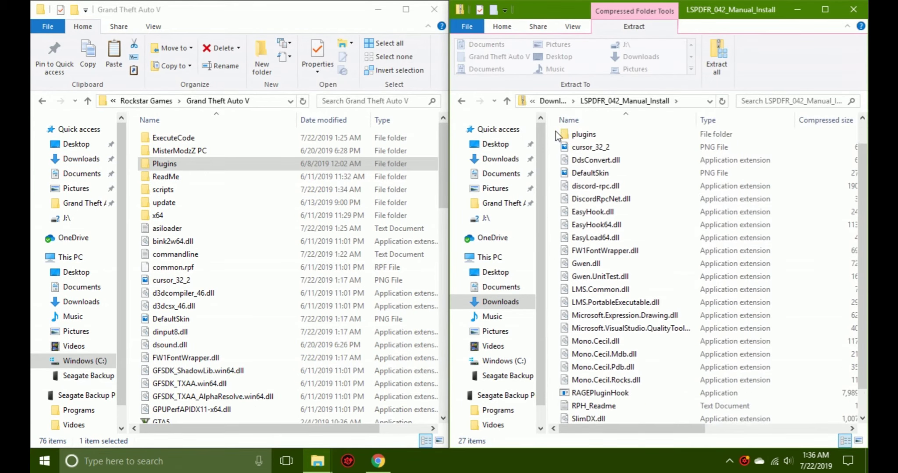
pyautogui.scroll(-2, 557, 136)
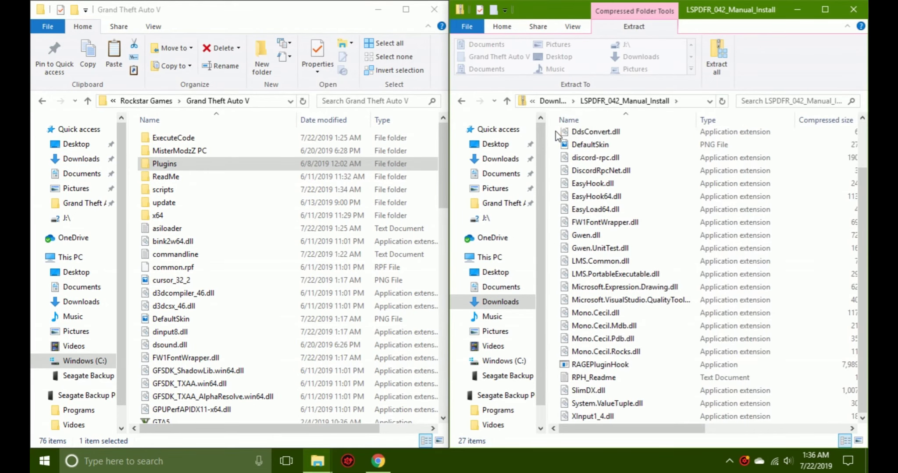
pyautogui.scroll(2, 558, 137)
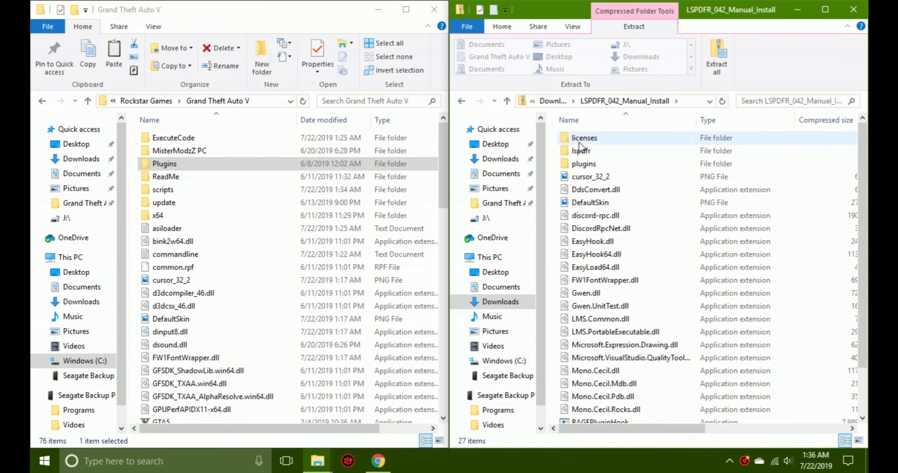
# View the LSPDFR archive's plugins folder, return to the archive root, and compare its files with the Grand Theft Auto V folder.
pyautogui.doubleClick(585, 165)
pyautogui.click(579, 100)
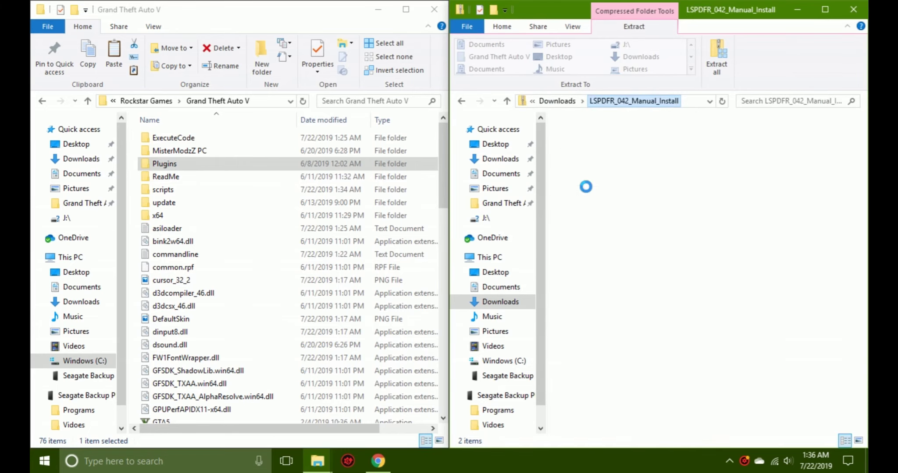
pyautogui.scroll(-2, 589, 237)
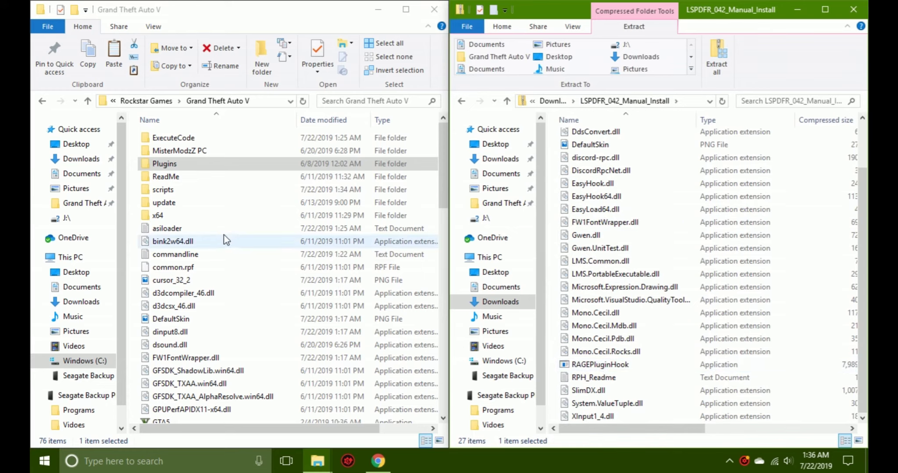
pyautogui.scroll(-5, 225, 237)
pyautogui.scroll(5, 225, 237)
pyautogui.scroll(2, 562, 132)
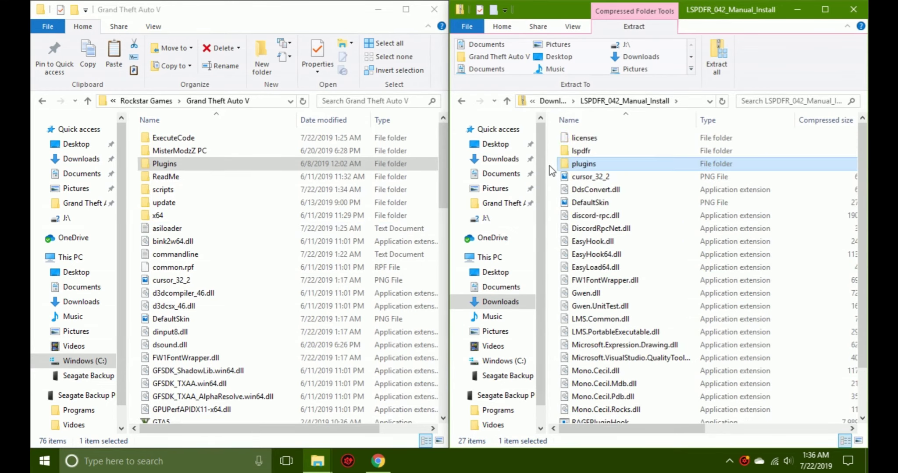
# Copy all files and folders of the LSPDFR_042_Manual_Install archive into the Grand Theft Auto V folder.
pyautogui.moveTo(557, 135); pyautogui.dragTo(569, 195)
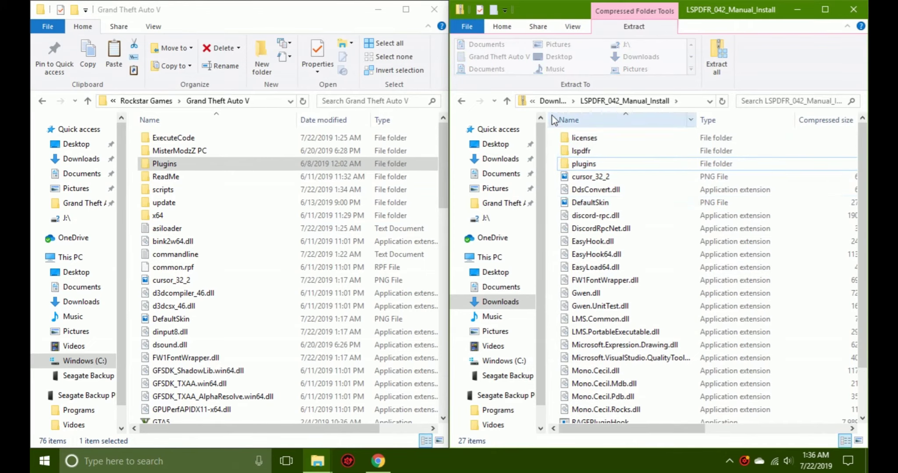
pyautogui.click(552, 101)
pyautogui.doubleClick(808, 160)
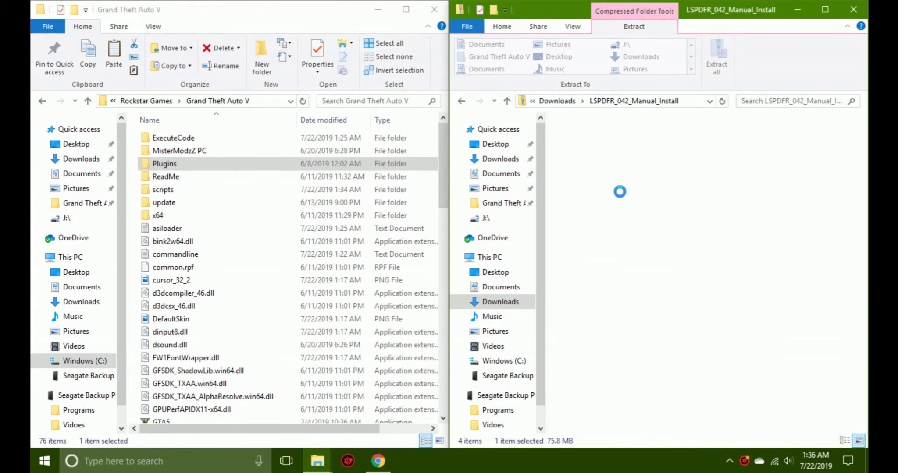
pyautogui.moveTo(558, 142); pyautogui.dragTo(679, 447)
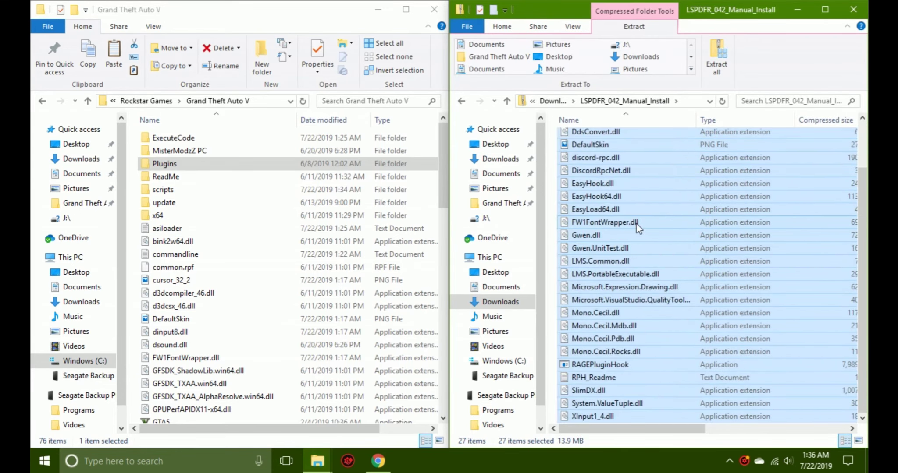
pyautogui.moveTo(635, 225); pyautogui.dragTo(140, 284)
pyautogui.click(177, 289)
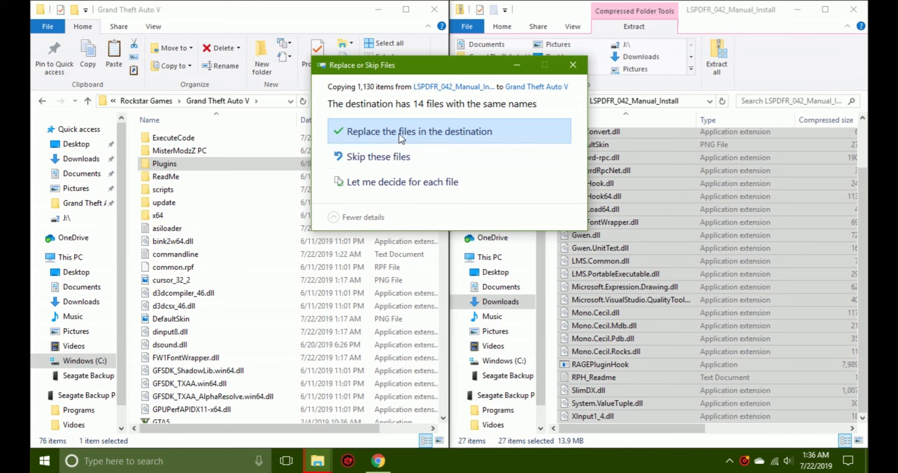
# Replace the files with the same names in the destination and grant administrator permission for all current items.
pyautogui.click(400, 137)
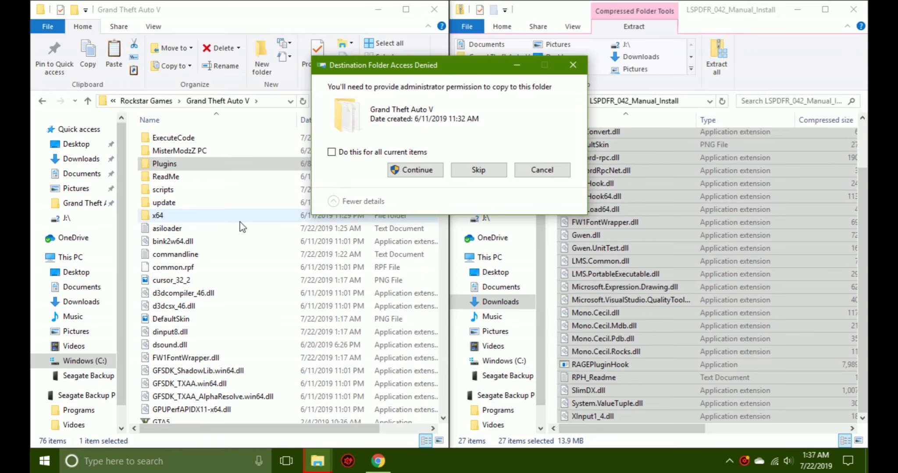
pyautogui.click(343, 155)
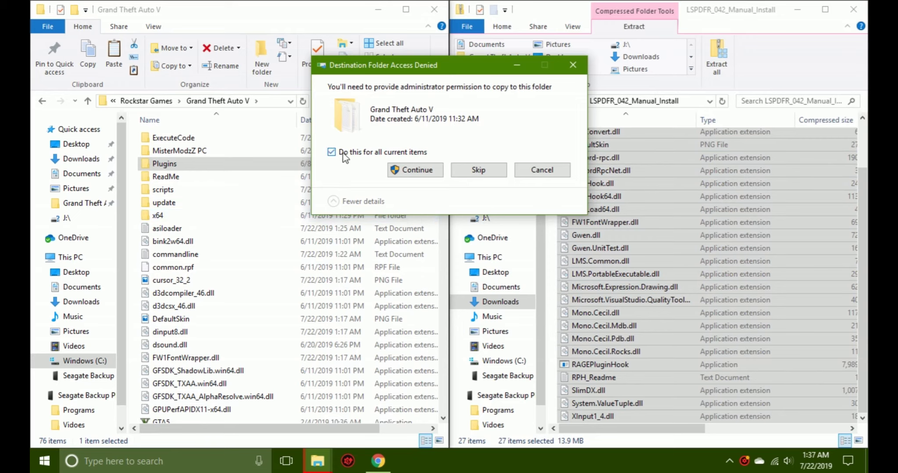
pyautogui.click(395, 180)
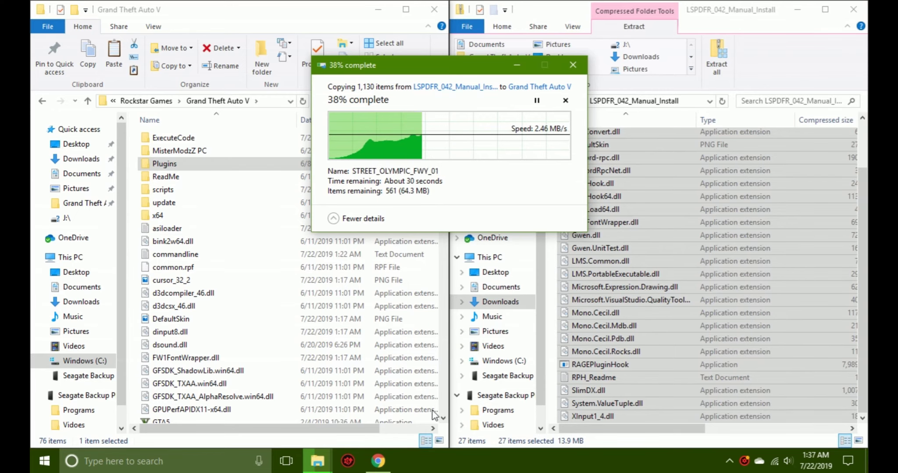
# Switch to the browser and look through the Scripts & Plugins list, from the callout packs to LSPDFR+ and Interaction+.
pyautogui.click(378, 461)
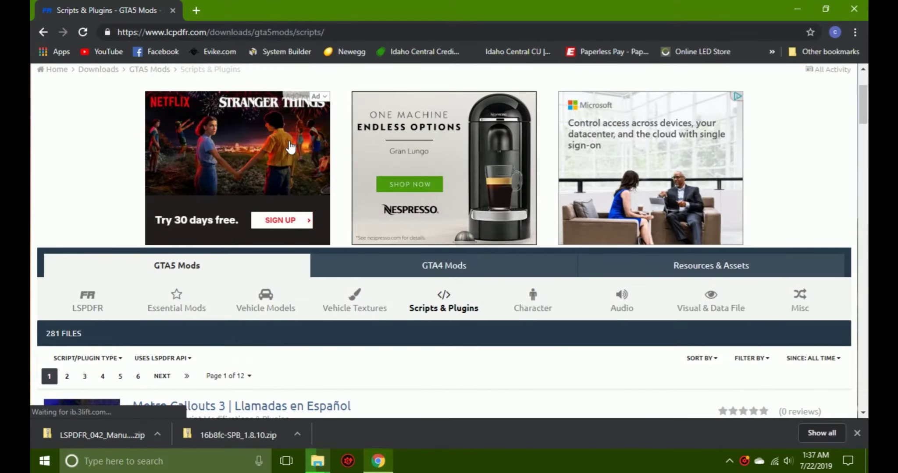
pyautogui.scroll(-4, 338, 258)
pyautogui.scroll(-9, 340, 255)
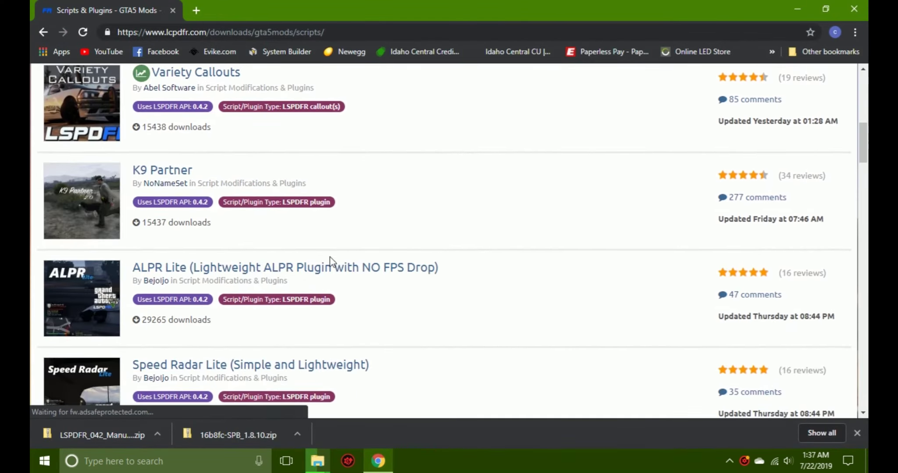
pyautogui.scroll(-3, 332, 261)
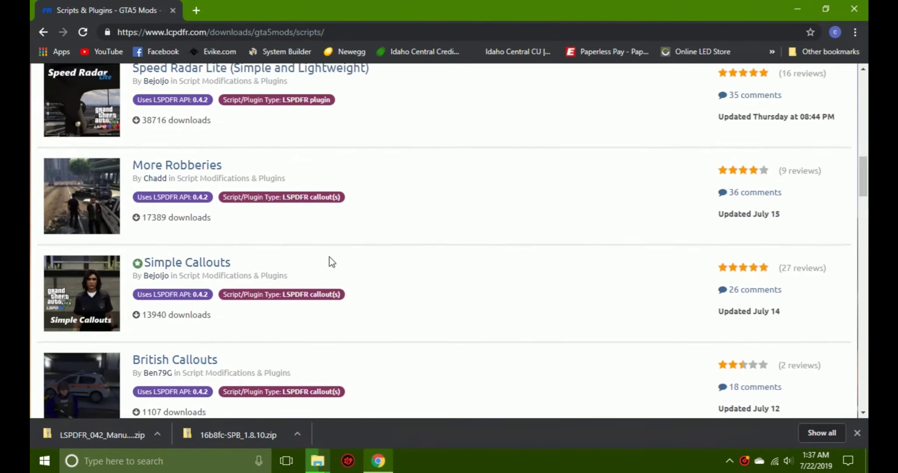
pyautogui.scroll(3, 332, 262)
pyautogui.scroll(-2, 332, 262)
pyautogui.scroll(-4, 332, 262)
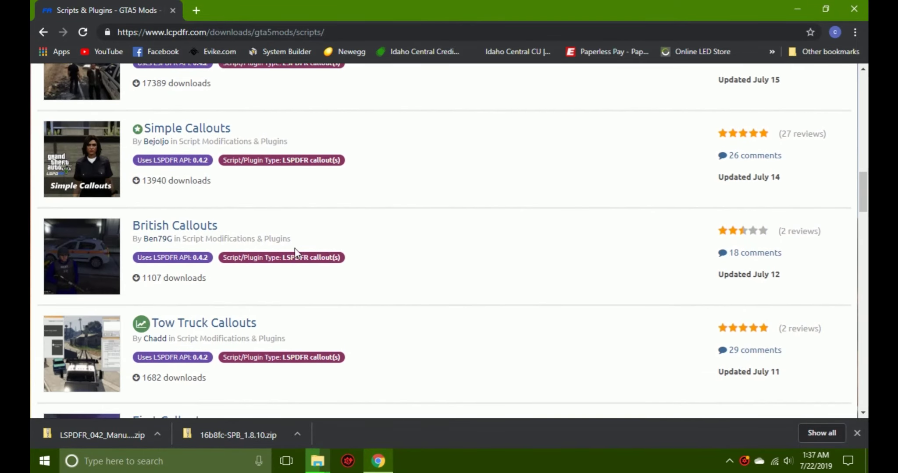
pyautogui.scroll(-4, 191, 138)
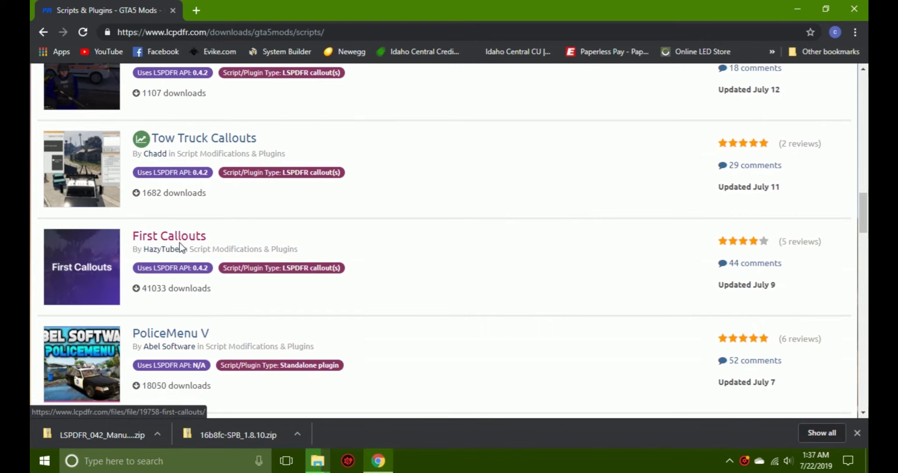
pyautogui.scroll(-4, 178, 242)
pyautogui.scroll(-6, 178, 244)
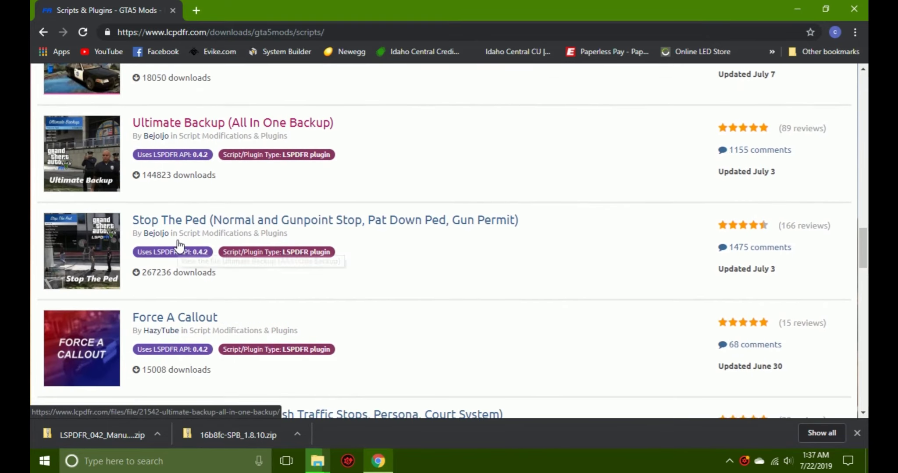
pyautogui.scroll(-6, 178, 244)
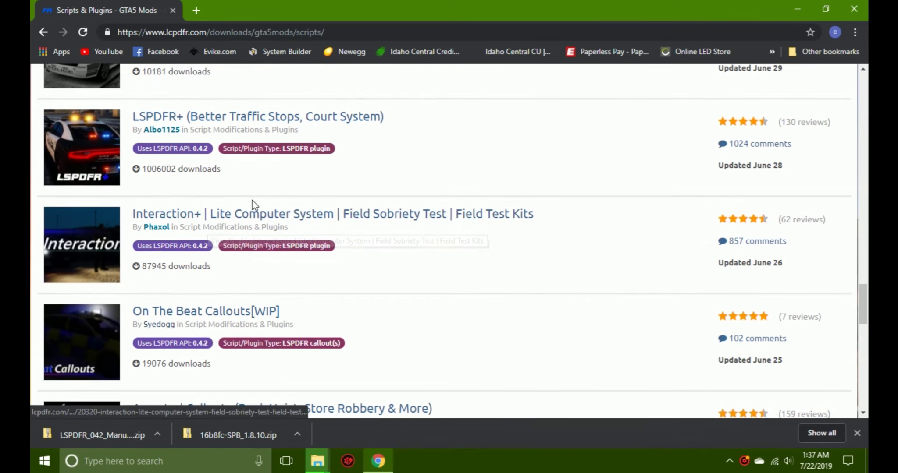
pyautogui.scroll(1, 240, 196)
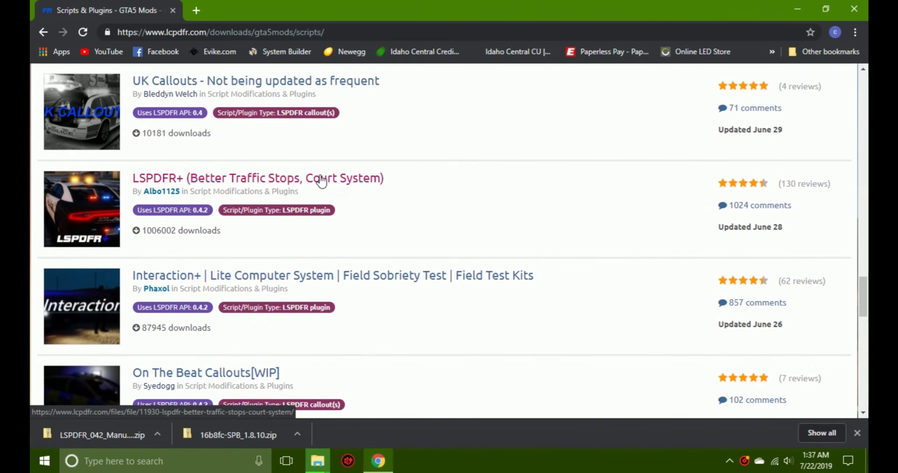
pyautogui.scroll(-4, 136, 187)
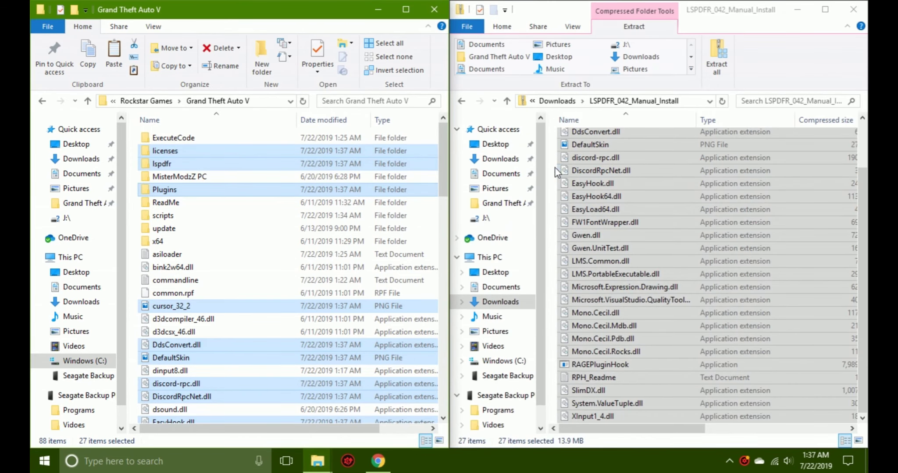
# Go back to the Downloads folder, move the two mod archives into the Downloaded folder, and minimize that window.
pyautogui.click(556, 101)
pyautogui.moveTo(862, 201); pyautogui.dragTo(753, 115)
pyautogui.moveTo(745, 145); pyautogui.dragTo(607, 173)
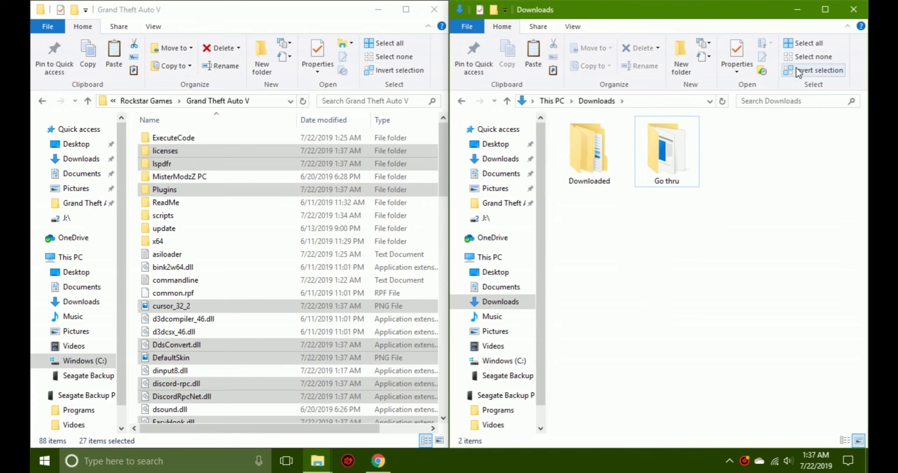
pyautogui.click(797, 10)
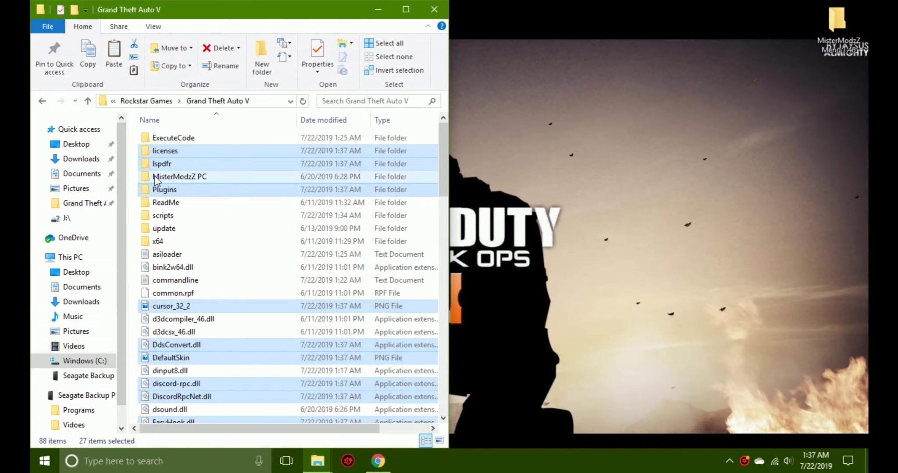
# Launch RAGEPluginHook from the Grand Theft Auto V folder with permission to make changes, and let it unblock the listed files.
pyautogui.click(135, 184)
pyautogui.scroll(-10, 135, 184)
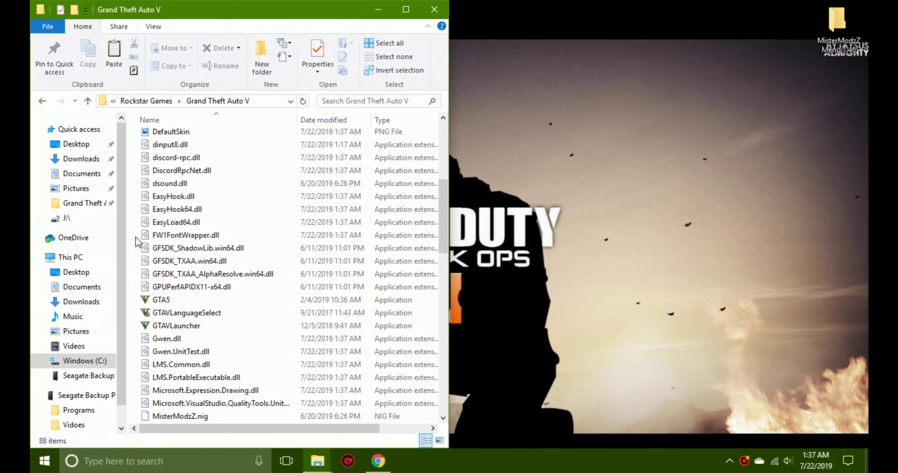
pyautogui.doubleClick(166, 380)
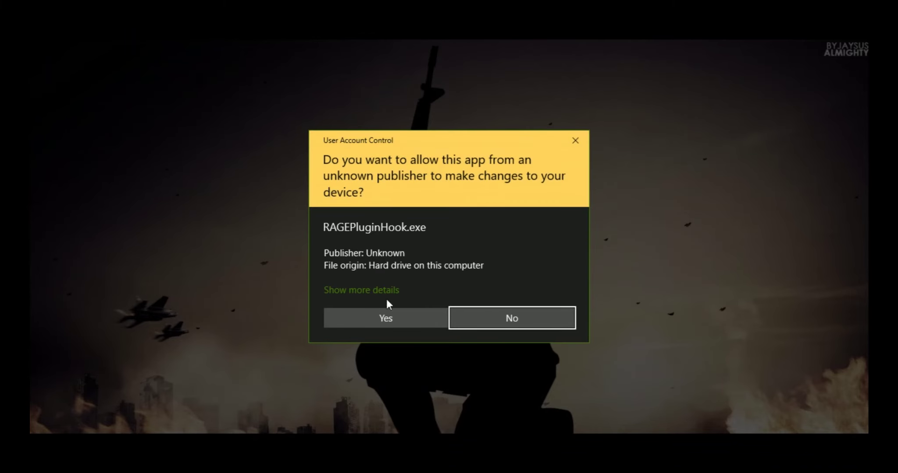
pyautogui.click(385, 317)
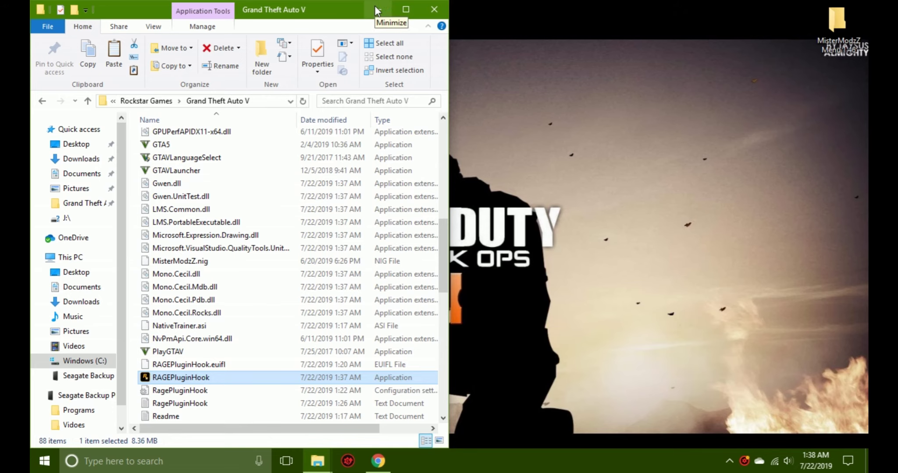
pyautogui.click(375, 6)
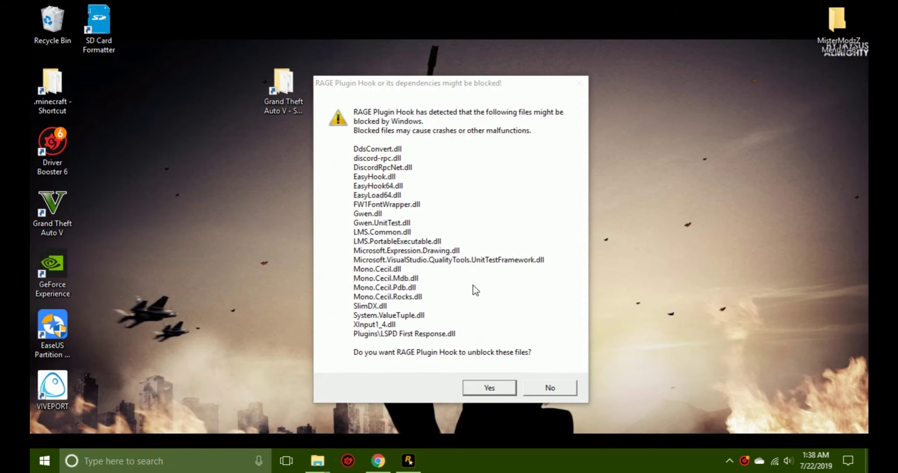
pyautogui.click(489, 388)
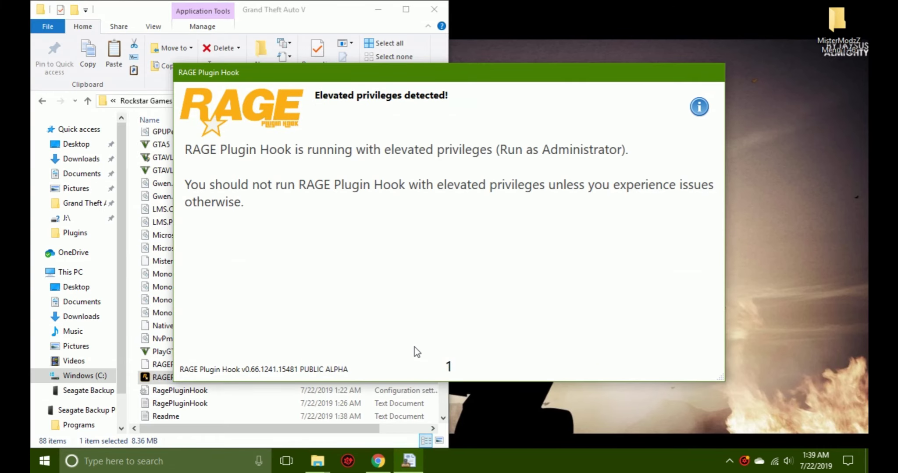
# Close RAGE Plugin Hook at its game backup prompt and relaunch it to open its settings, dismissing the already running notice.
pyautogui.click(425, 361)
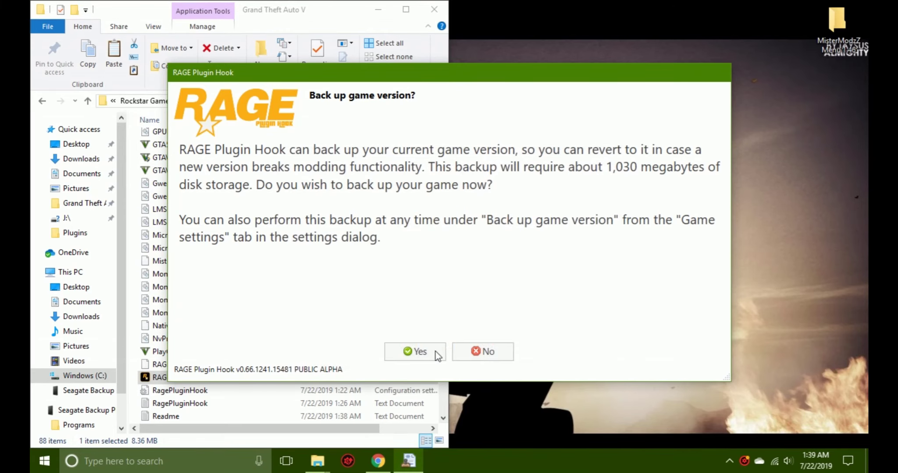
pyautogui.rightClick(409, 461)
pyautogui.click(411, 434)
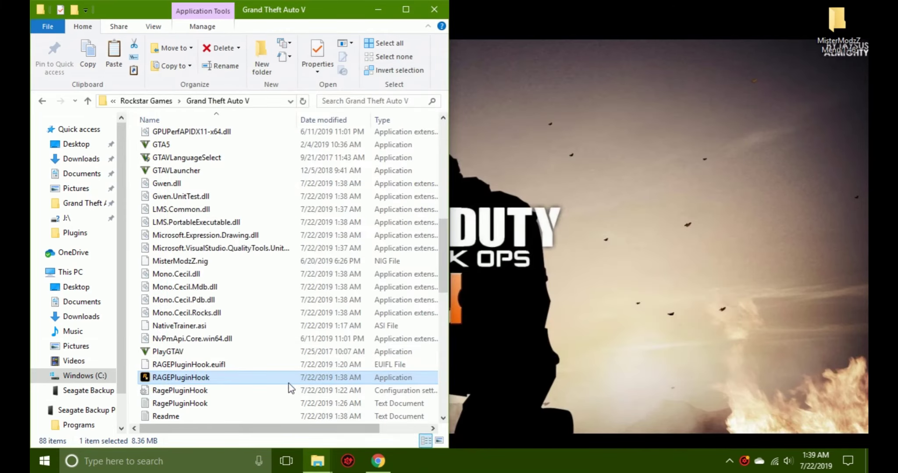
pyautogui.doubleClick(301, 374)
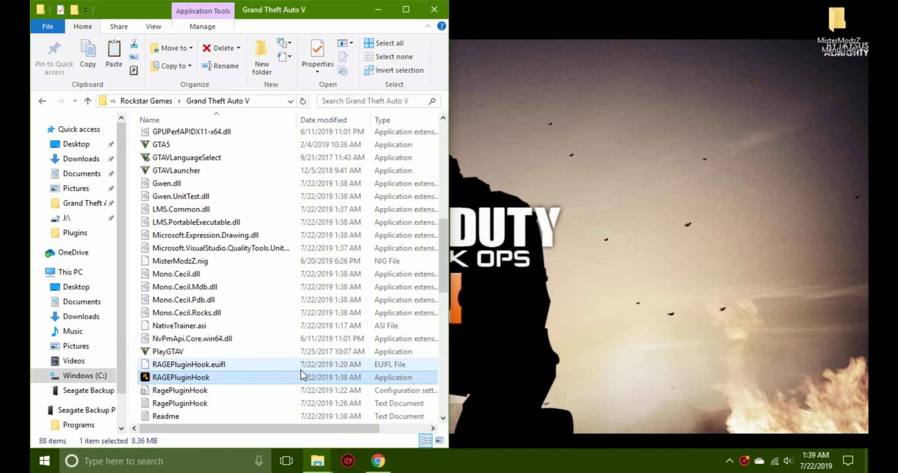
pyautogui.click(459, 356)
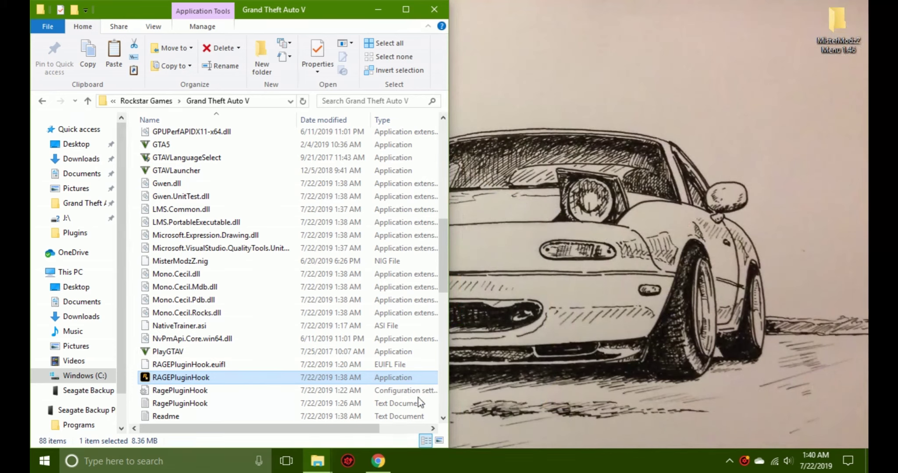
pyautogui.doubleClick(369, 382)
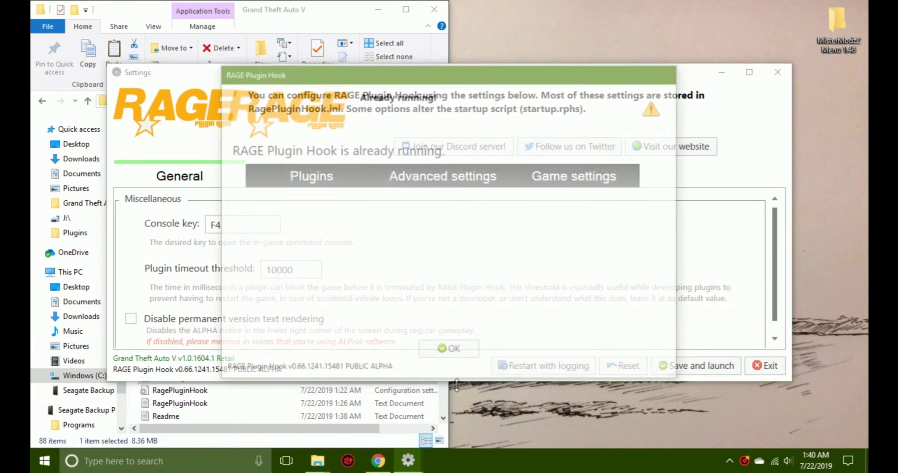
pyautogui.click(452, 352)
# Set RAGE Plugin Hook's load sequence to "Load these plugins on startup" and enable LSPD First Response.
pyautogui.click(312, 178)
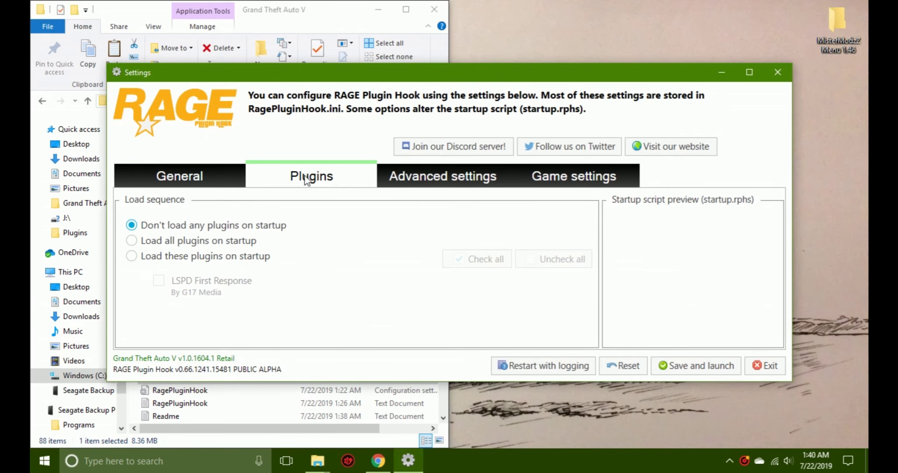
pyautogui.click(163, 180)
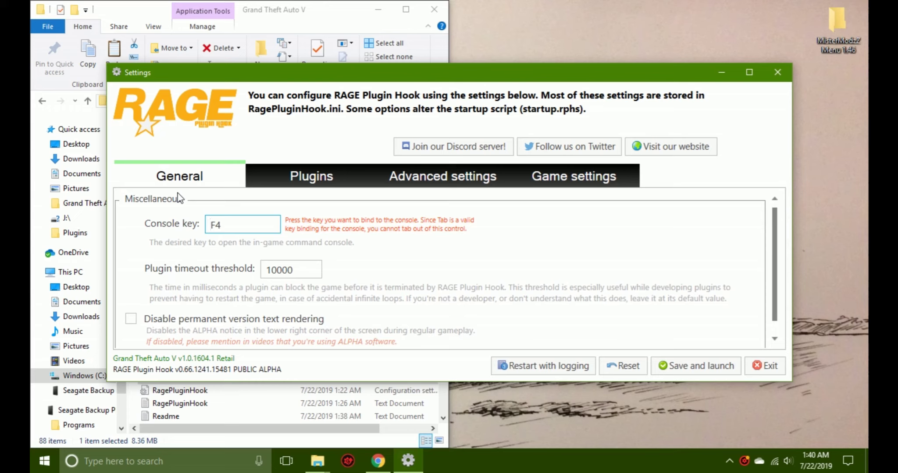
pyautogui.click(268, 184)
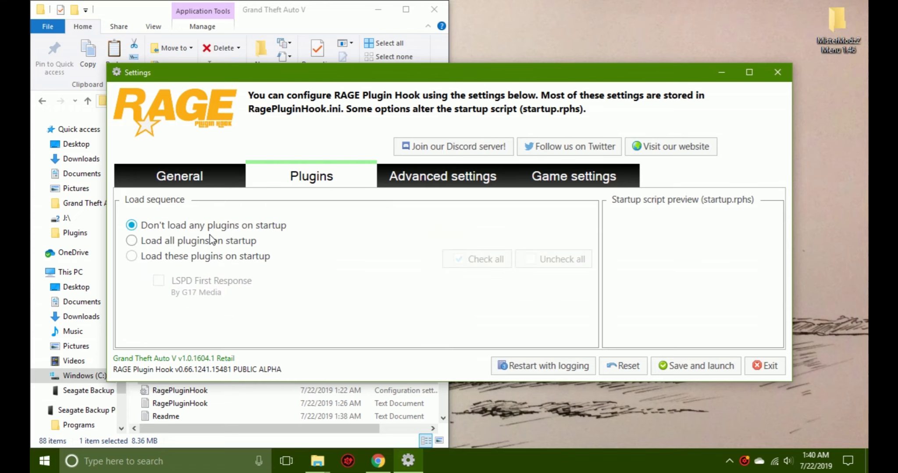
pyautogui.click(131, 241)
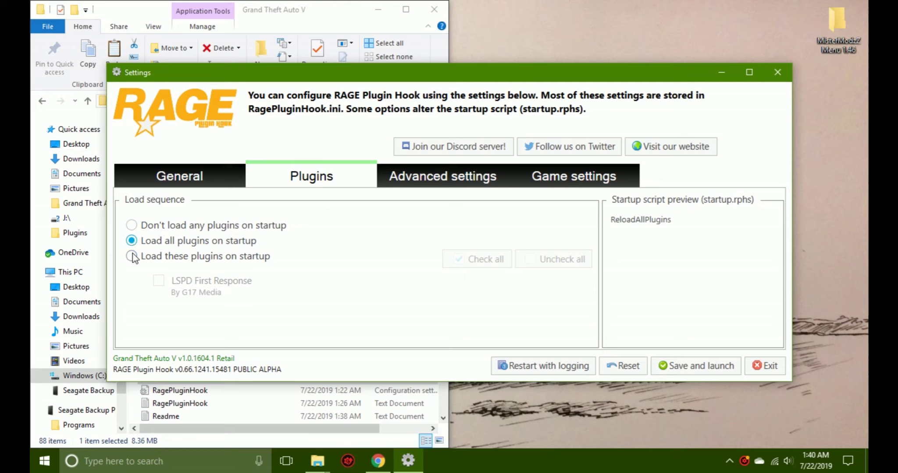
pyautogui.click(132, 258)
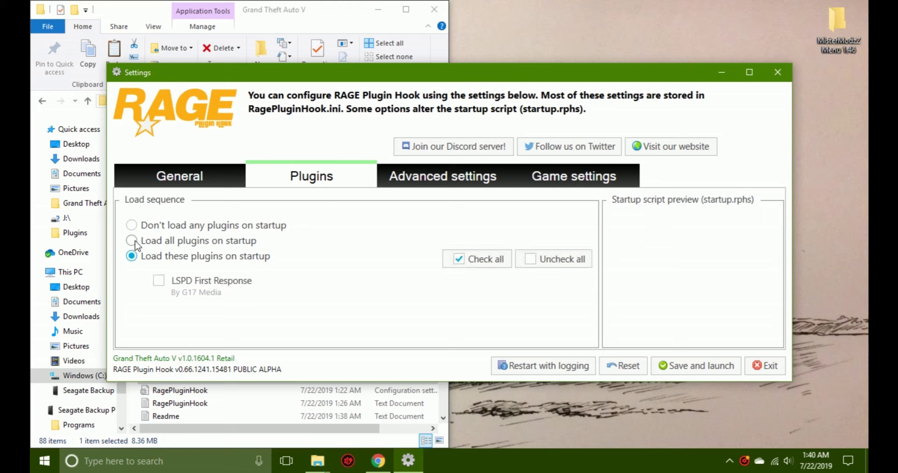
pyautogui.click(133, 244)
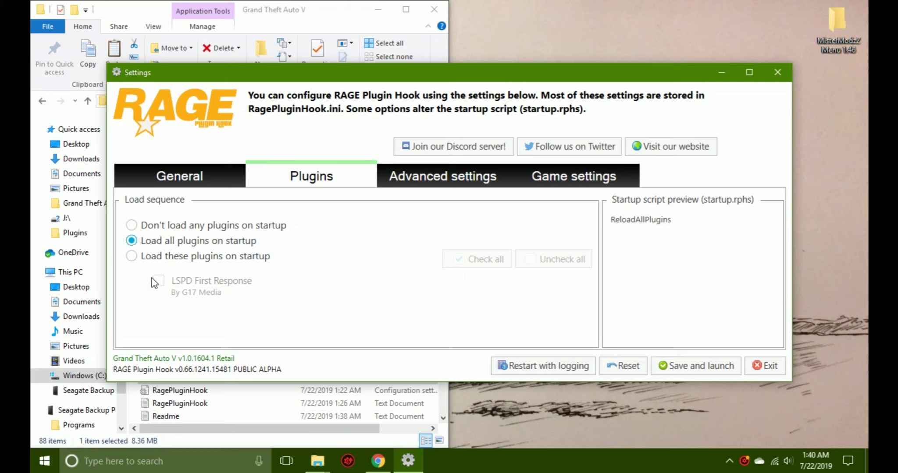
pyautogui.click(131, 256)
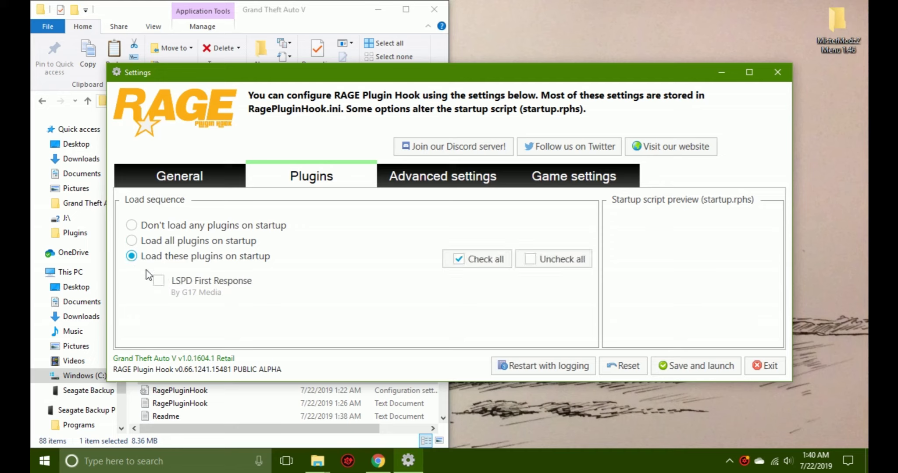
pyautogui.click(159, 283)
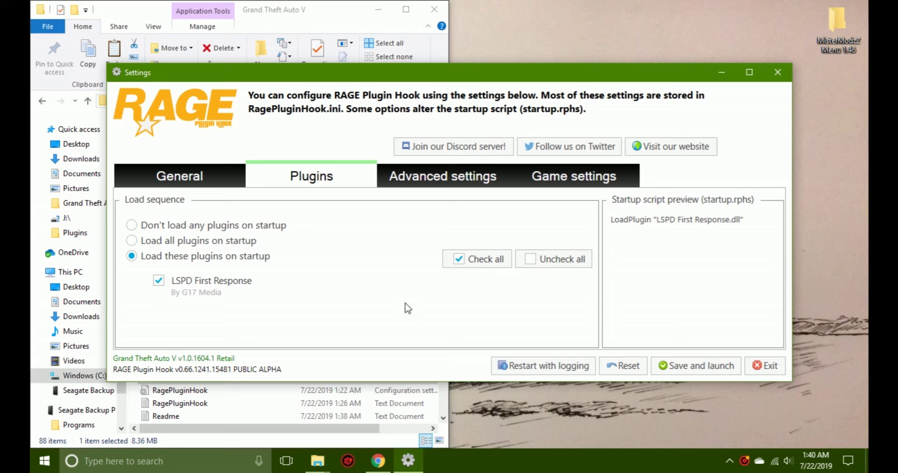
# Save the RAGE Plugin Hook settings, launch the game, and minimize the Grand Theft Auto V folder window.
pyautogui.click(702, 366)
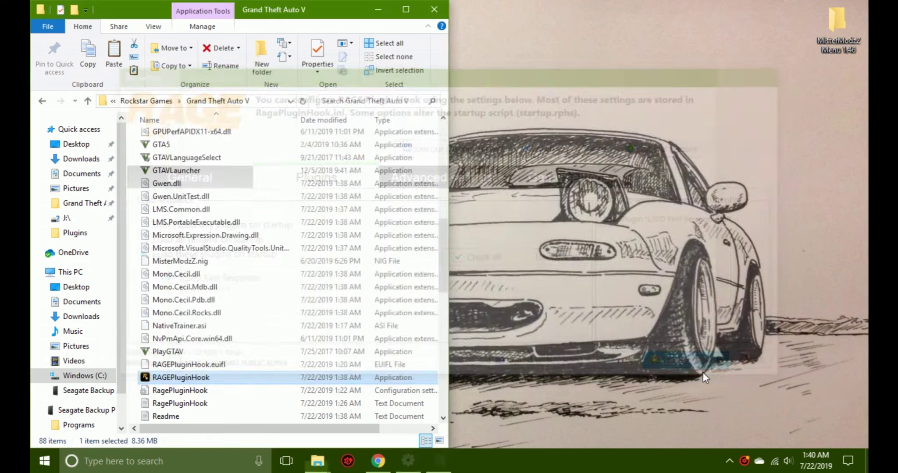
pyautogui.click(457, 346)
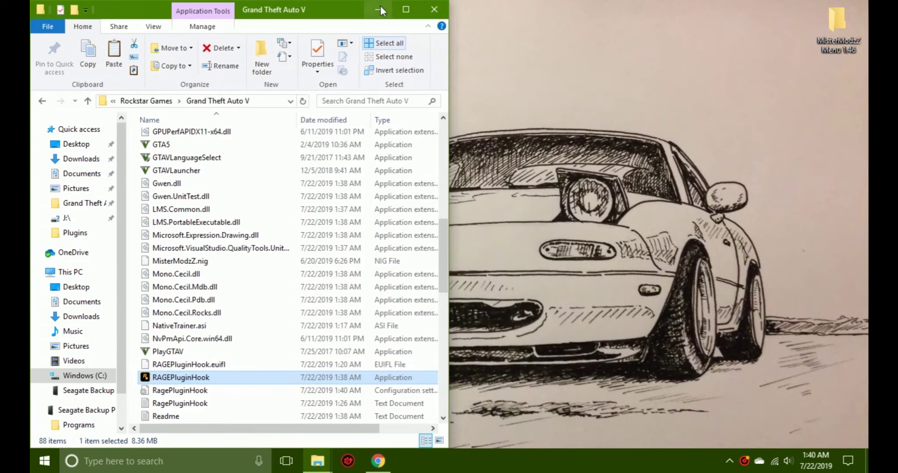
pyautogui.click(380, 6)
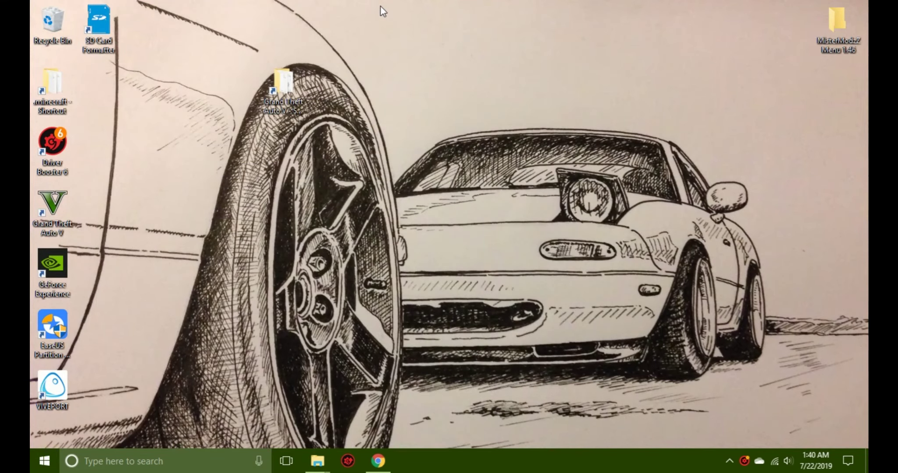